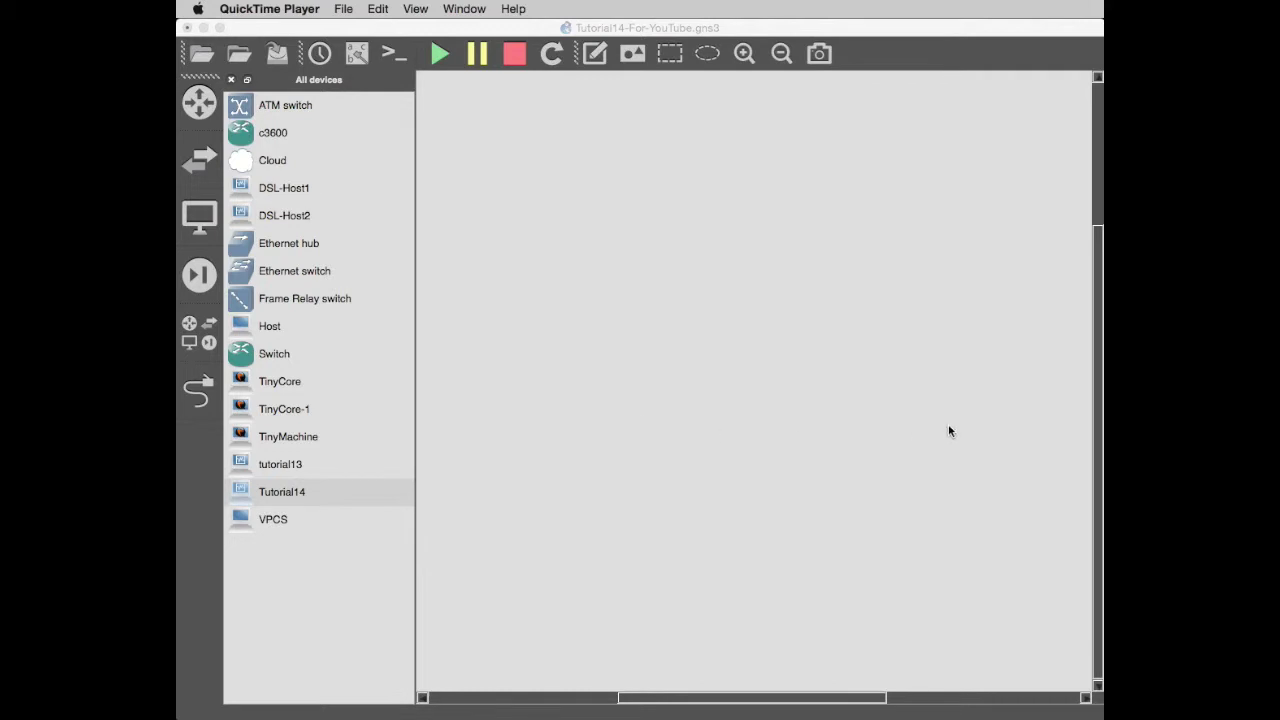
# Bring up VirtualBox's network preferences showing the Host-only Networks list.
pyautogui.press('super+Tab')
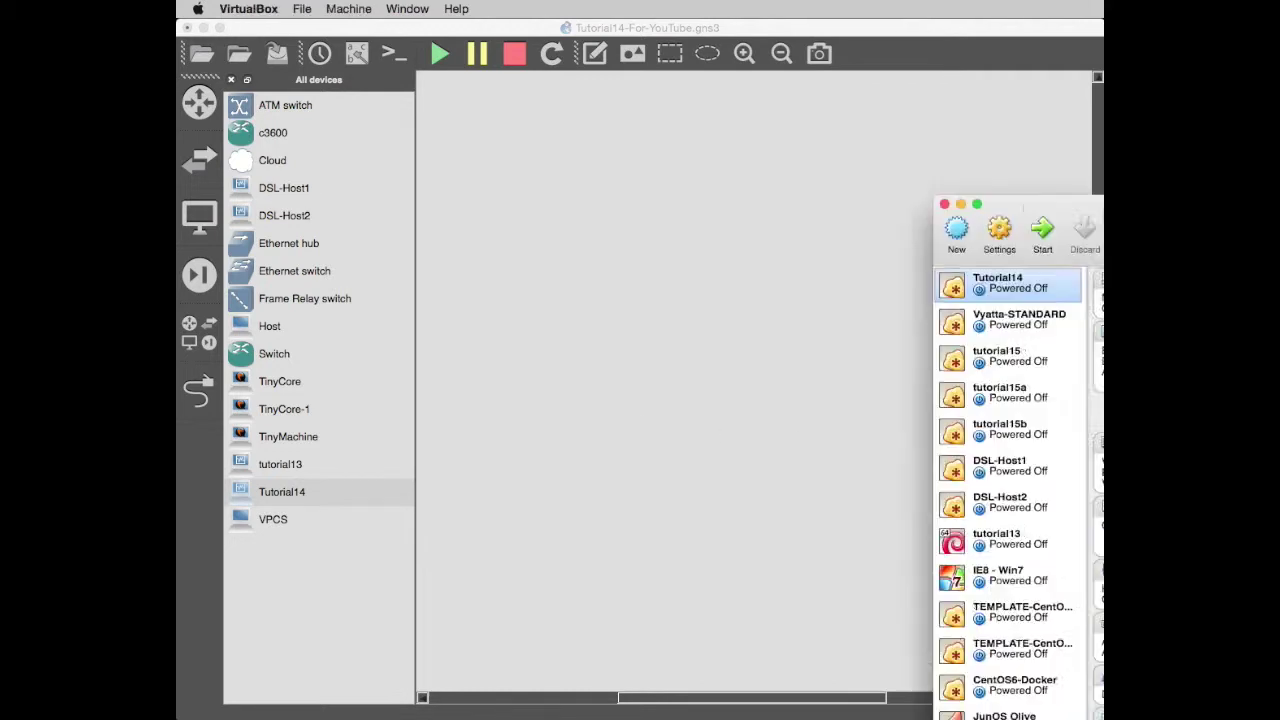
pyautogui.moveTo(585, 44); pyautogui.dragTo(688, 37)
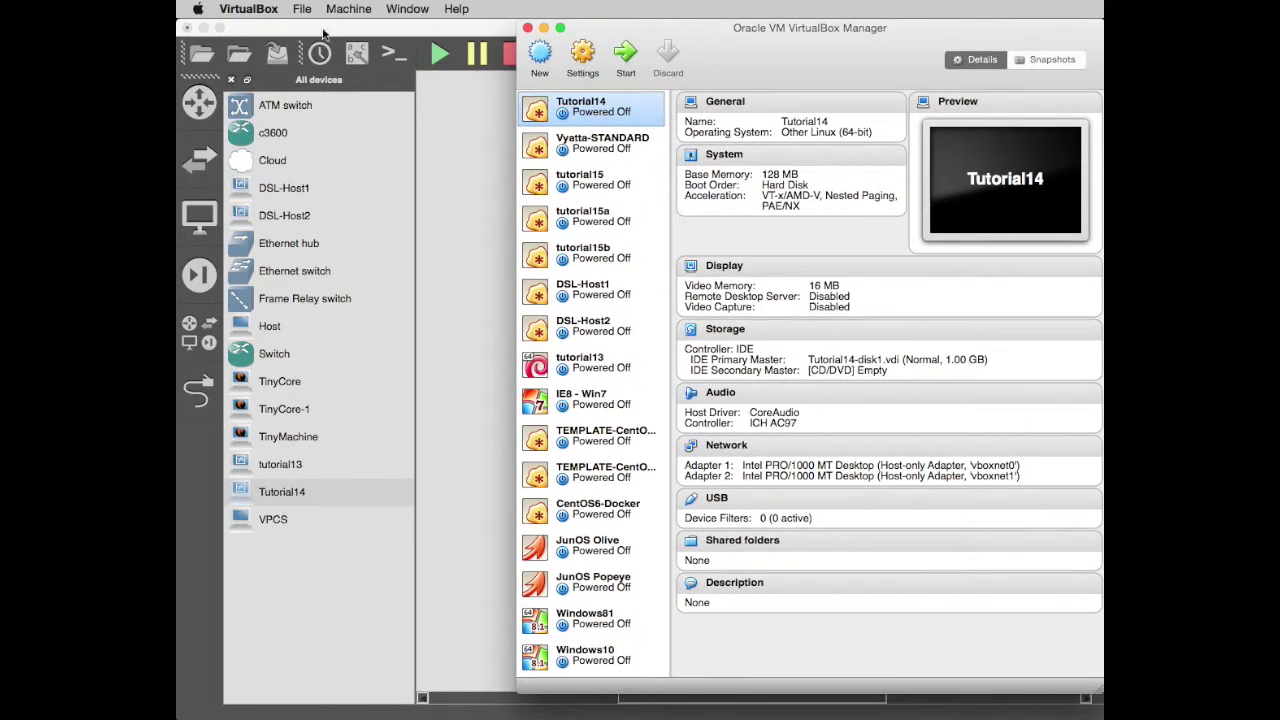
pyautogui.click(241, 15)
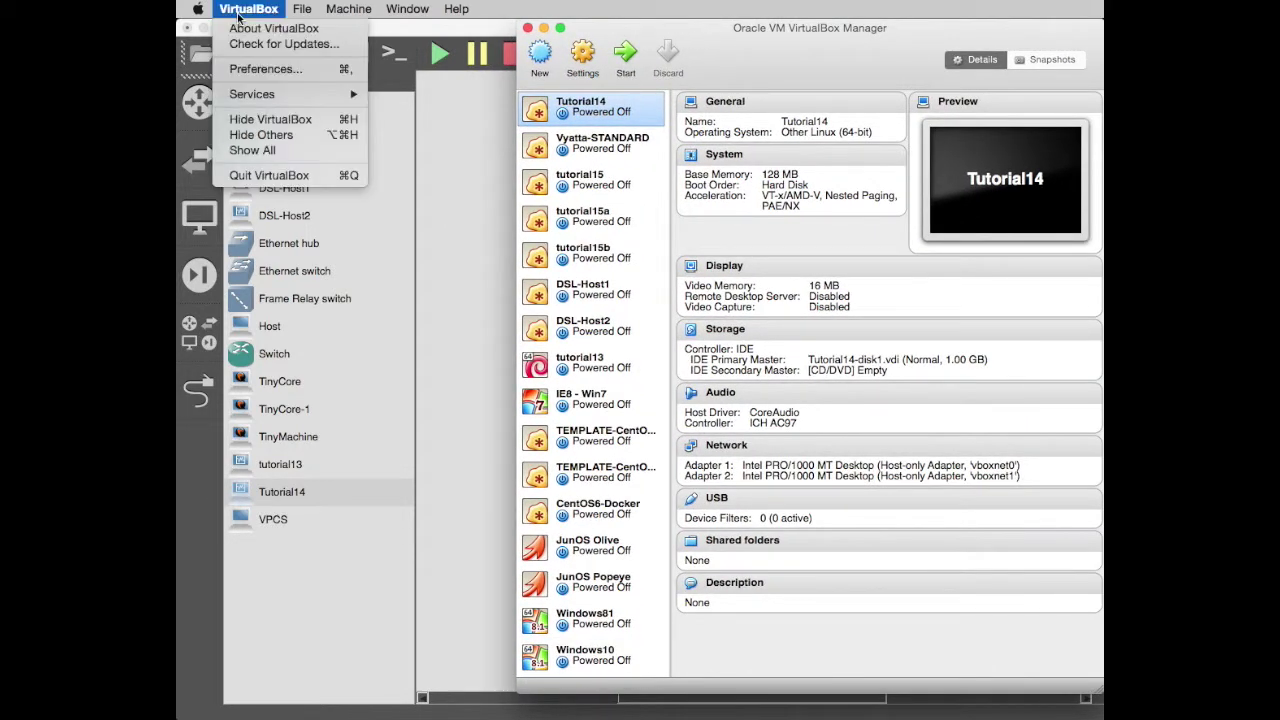
pyautogui.click(263, 70)
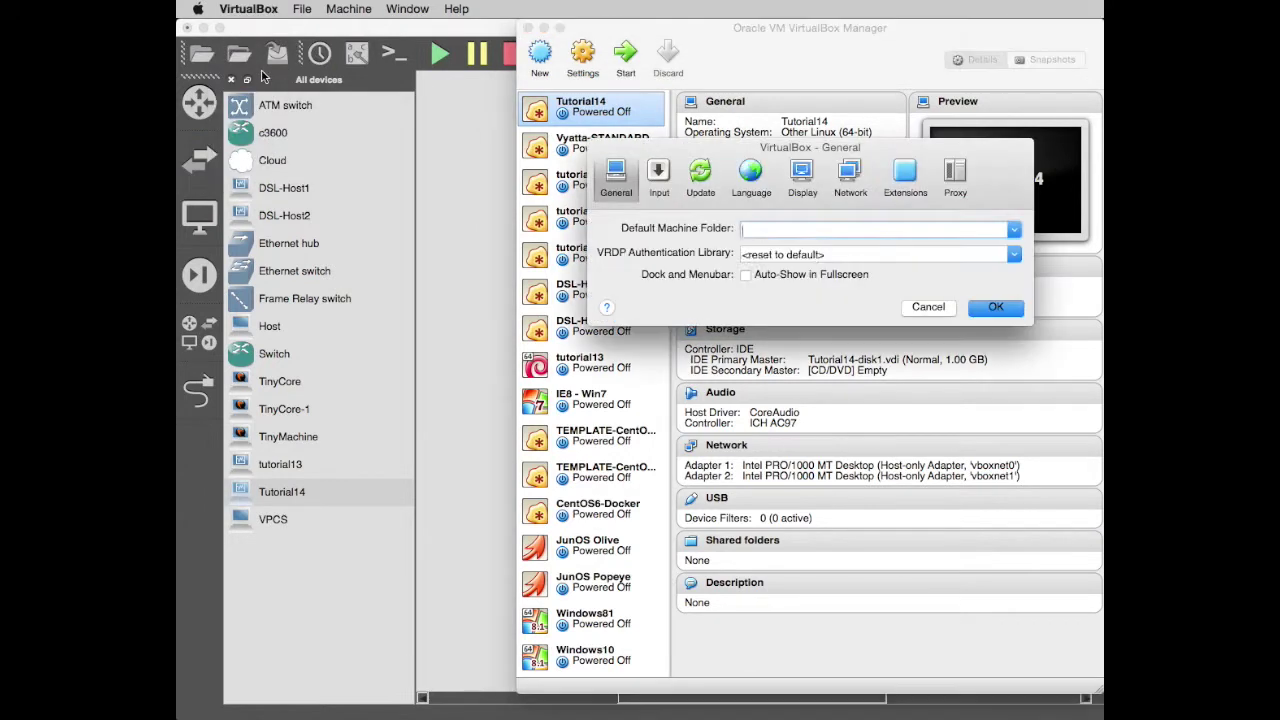
pyautogui.click(851, 190)
pyautogui.click(848, 228)
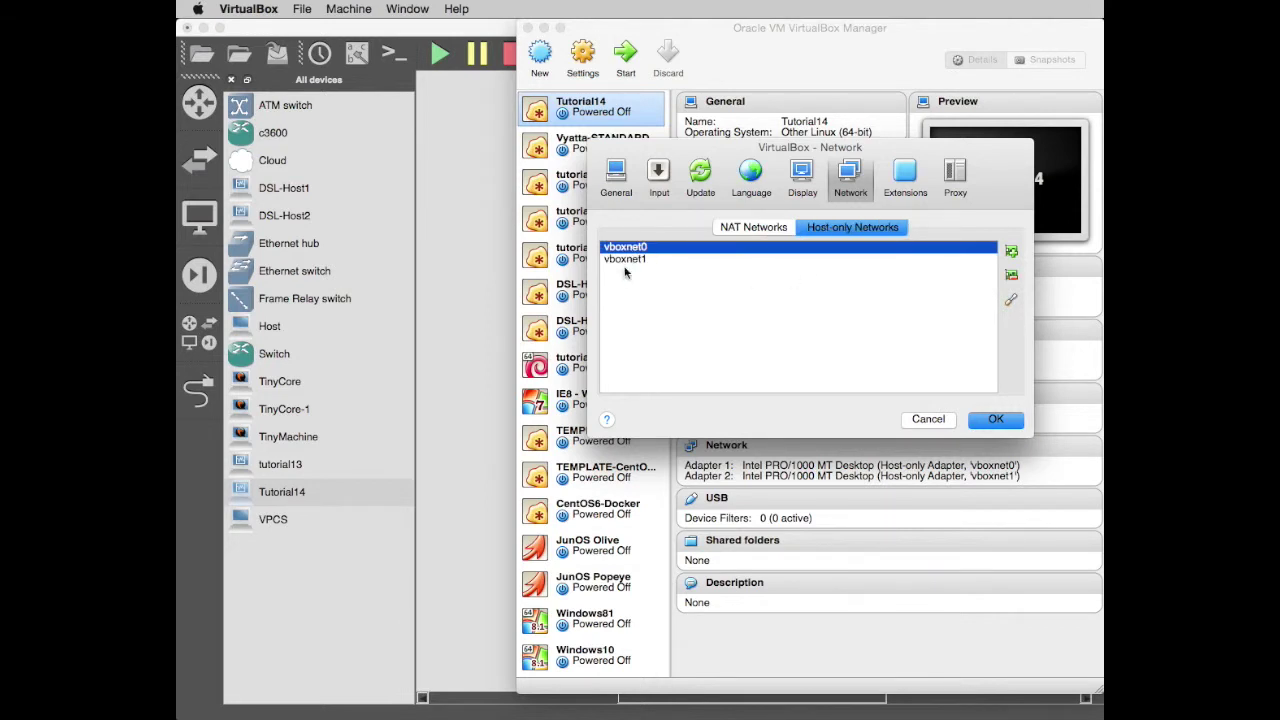
# Open vboxnet1's adapter settings and highlight its IPv4 address 192.168.1.5.
pyautogui.moveTo(637, 265)
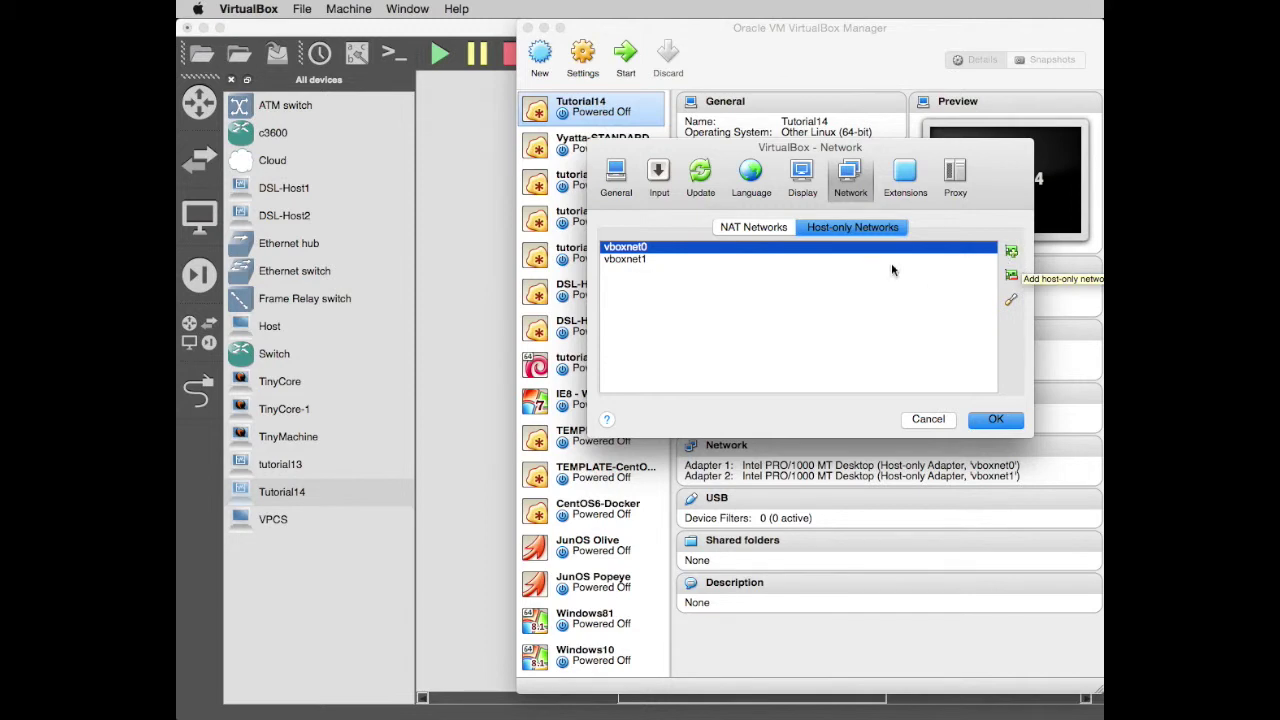
pyautogui.click(677, 263)
pyautogui.doubleClick(677, 263)
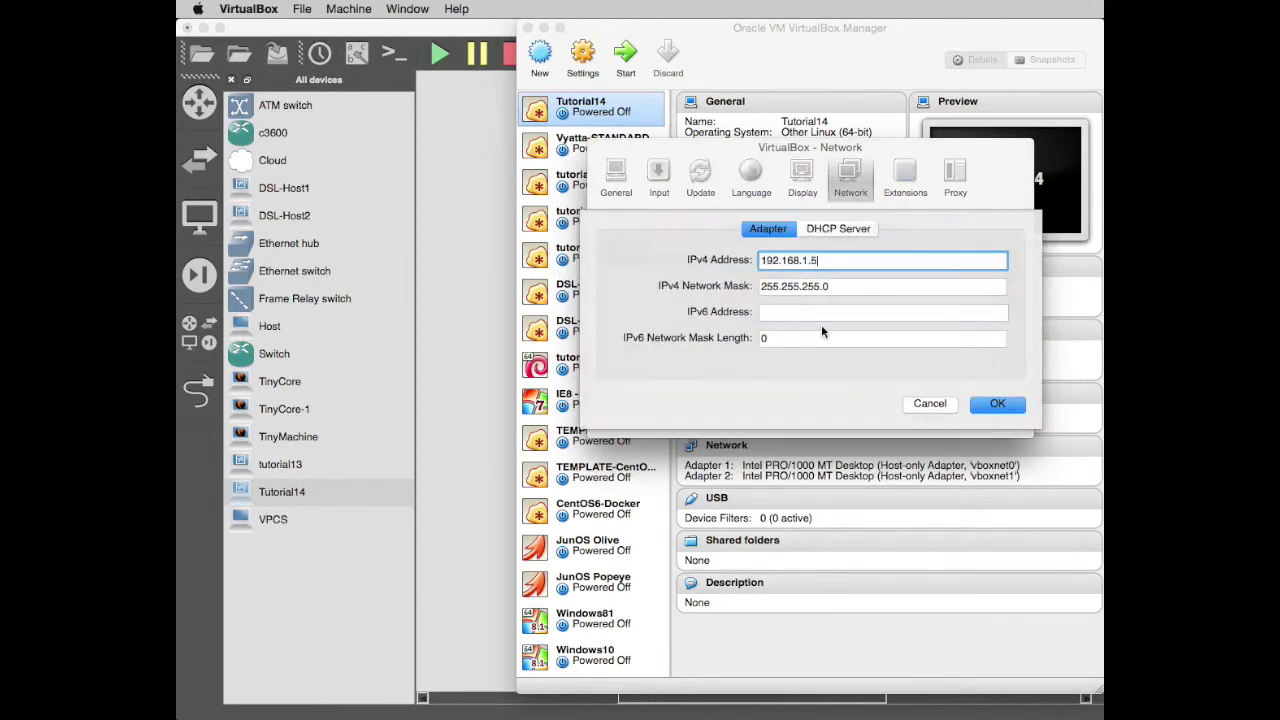
pyautogui.moveTo(828, 260); pyautogui.dragTo(710, 266)
# Accept the vboxnet1 adapter settings and review, then dismiss, the Cisco–Vyatta topology slide.
pyautogui.click(996, 404)
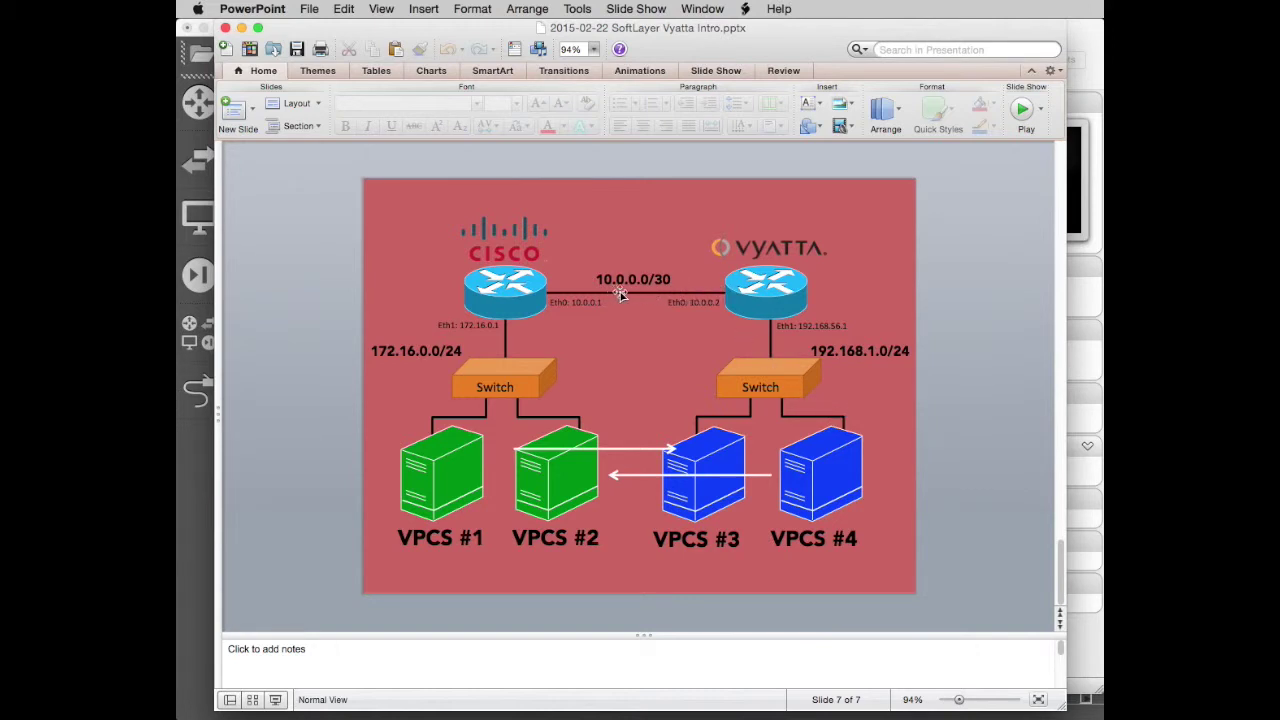
pyautogui.click(241, 27)
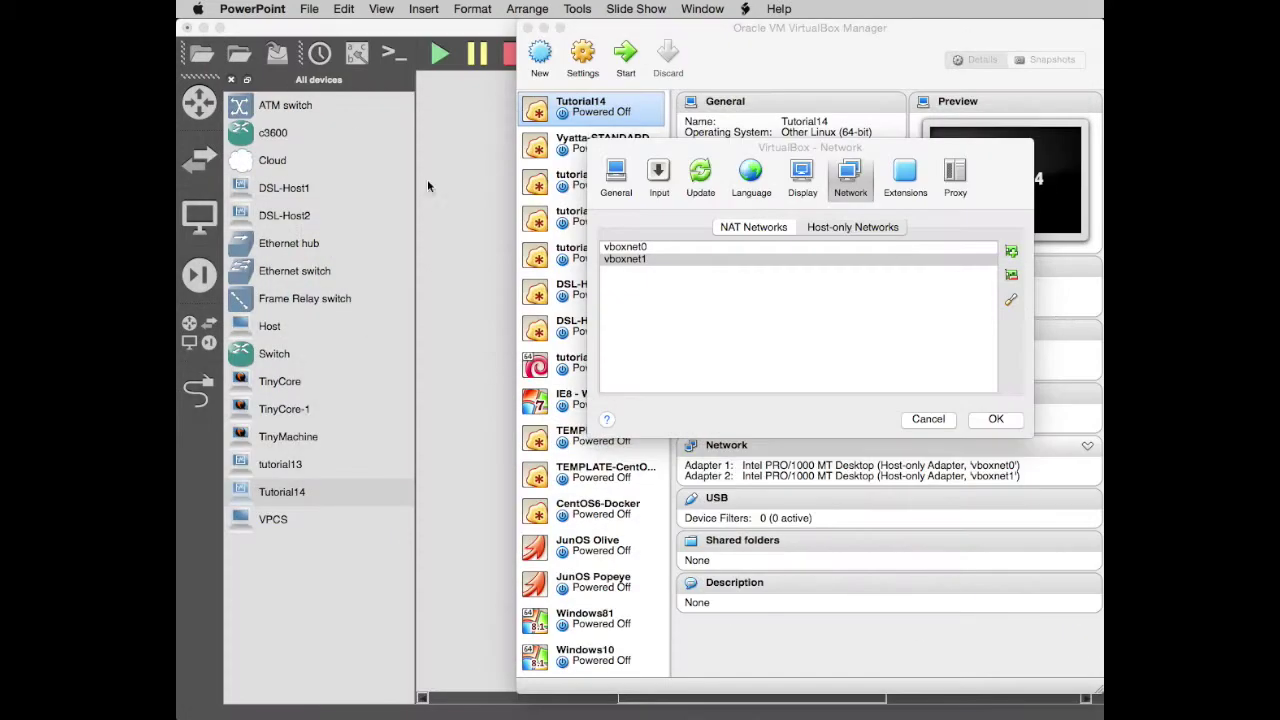
# Close preferences, start Tutorial14, minimize the Manager and park the VyOS console lower right.
pyautogui.click(992, 424)
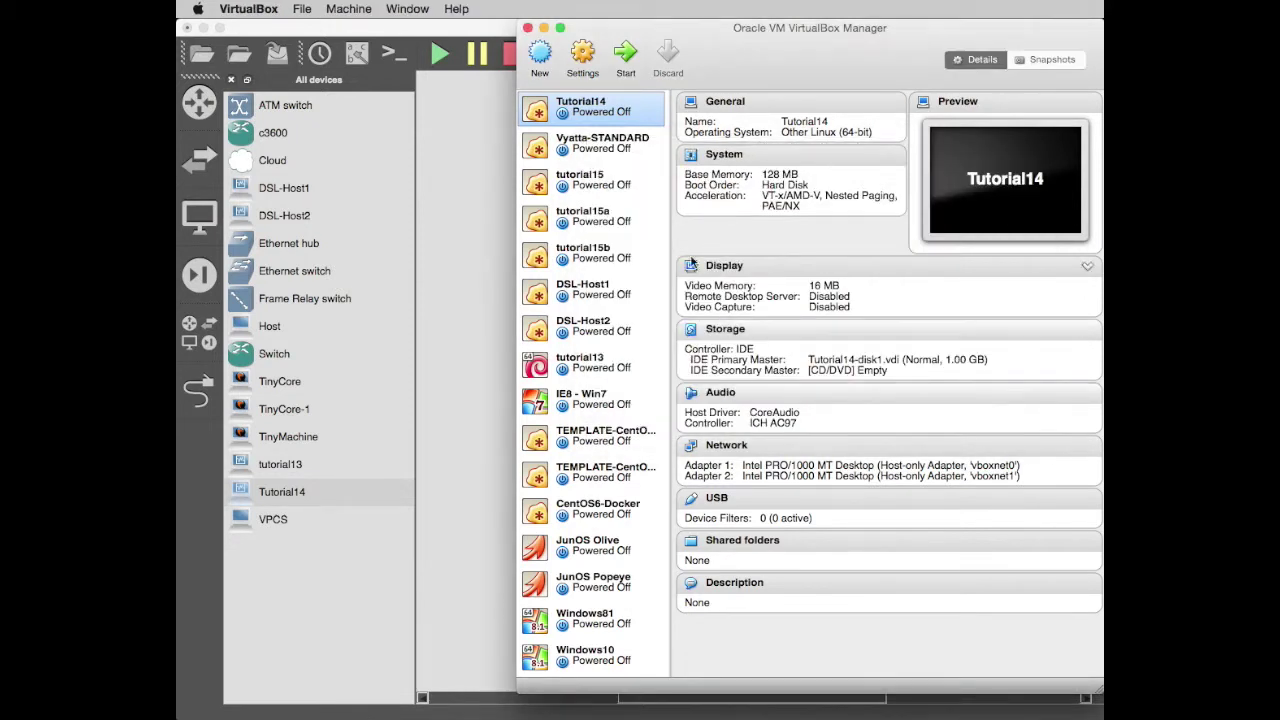
pyautogui.click(627, 55)
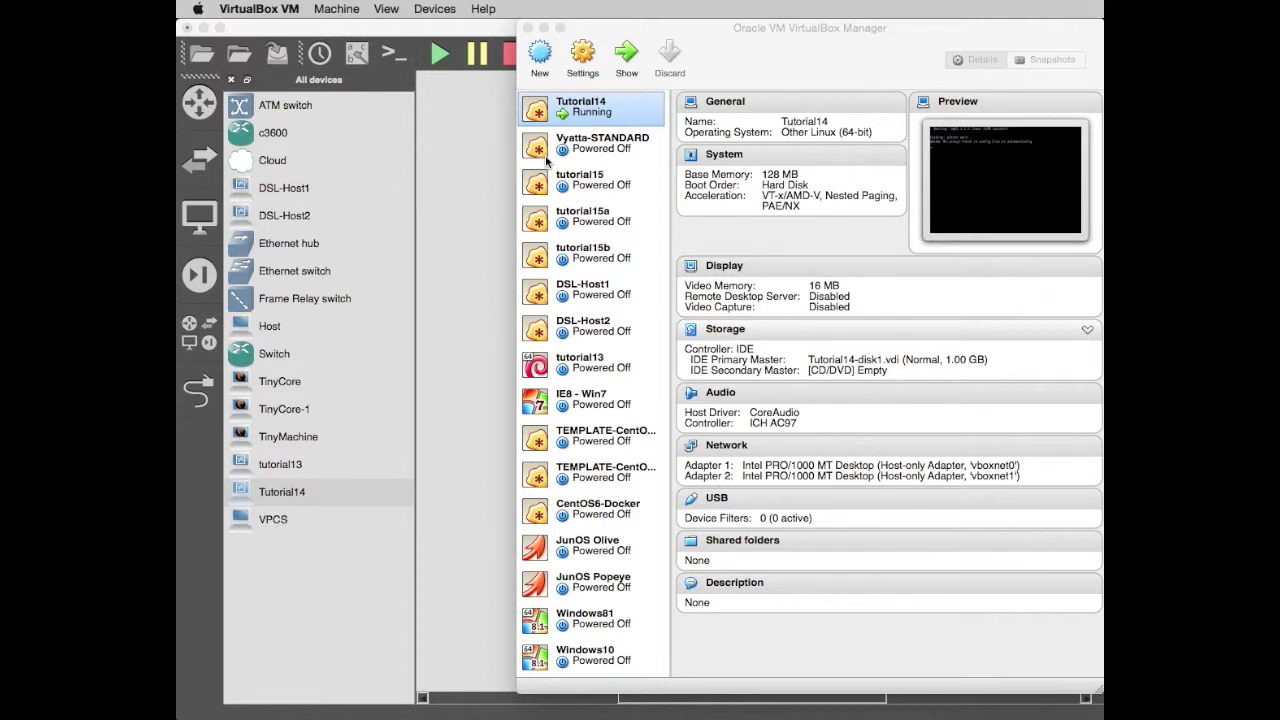
pyautogui.click(546, 157)
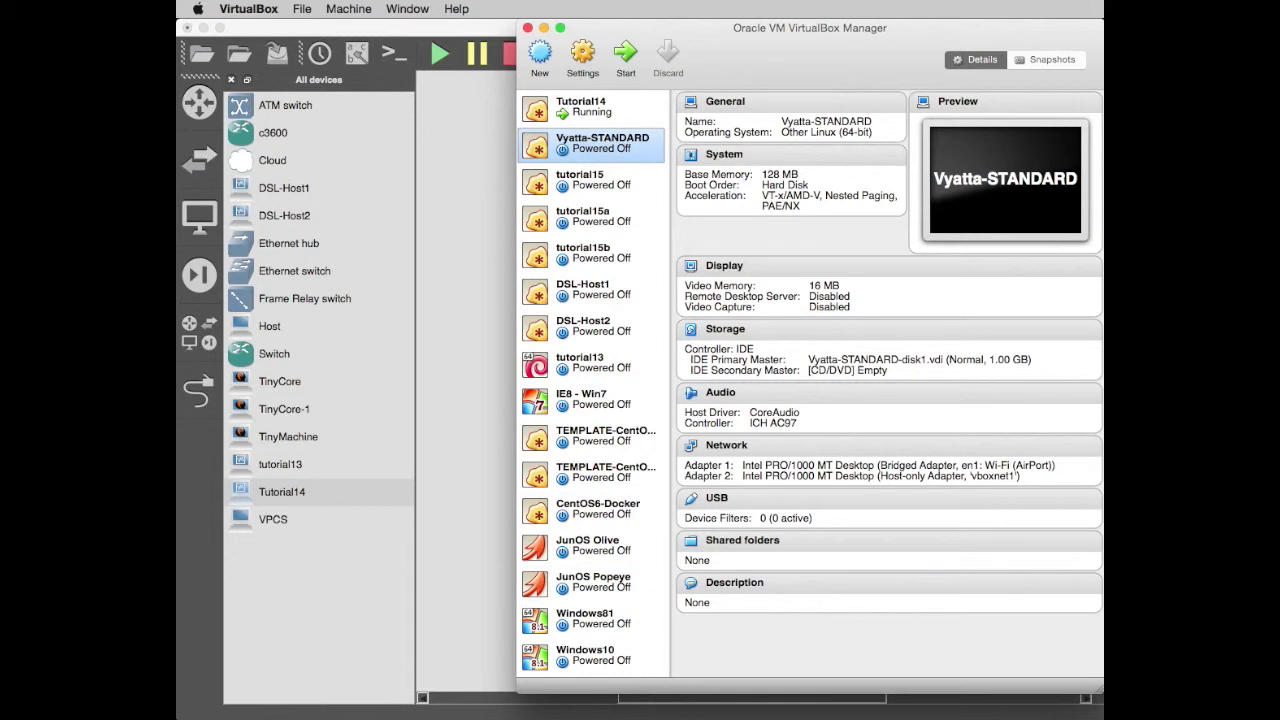
pyautogui.moveTo(647, 479); pyautogui.dragTo(551, 155)
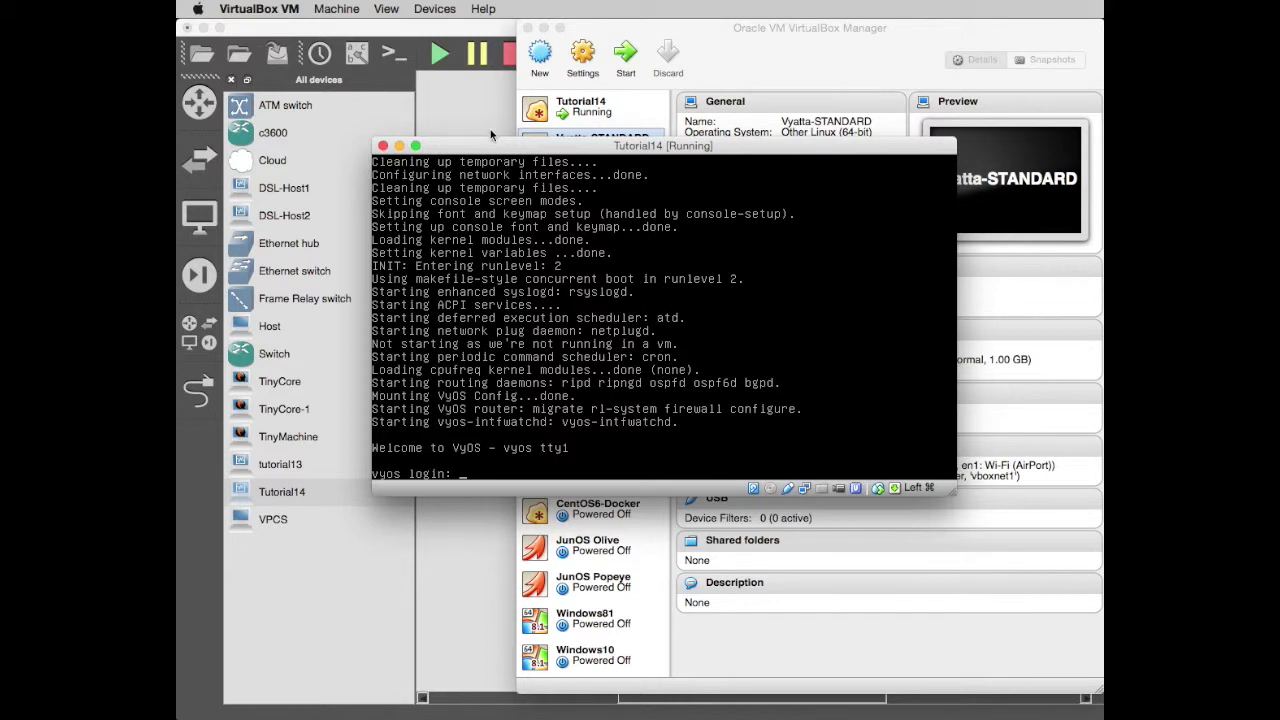
pyautogui.moveTo(496, 150); pyautogui.dragTo(646, 365)
pyautogui.click(544, 28)
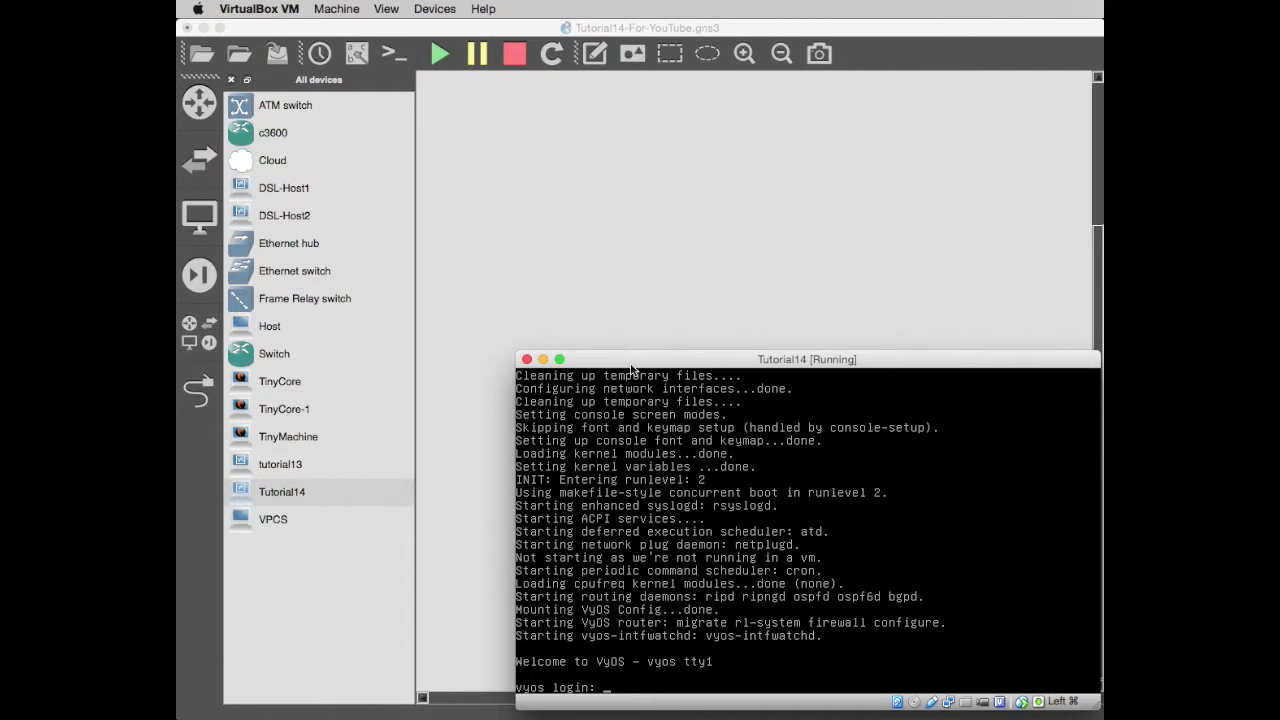
pyautogui.moveTo(630, 360); pyautogui.dragTo(975, 719)
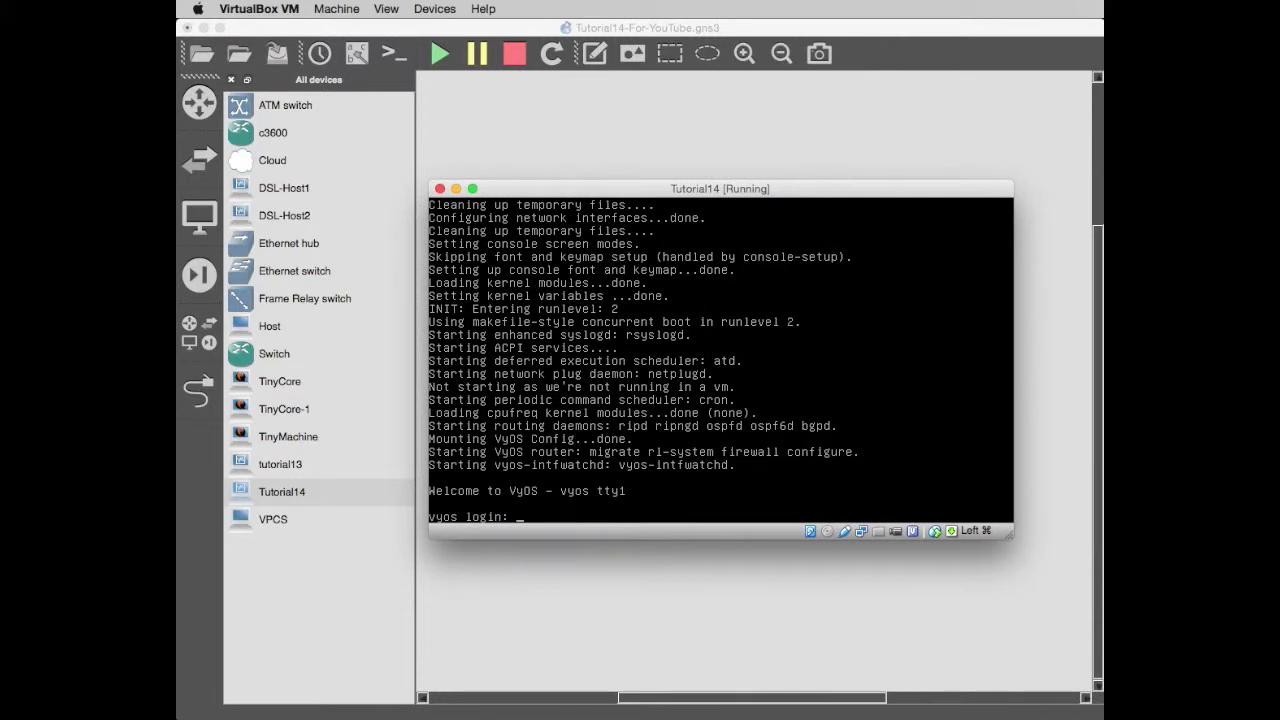
# Log in at the VyOS console and shut Tutorial14 down with poweroff, confirming yes.
pyautogui.write('s')
pyautogui.press('Return')
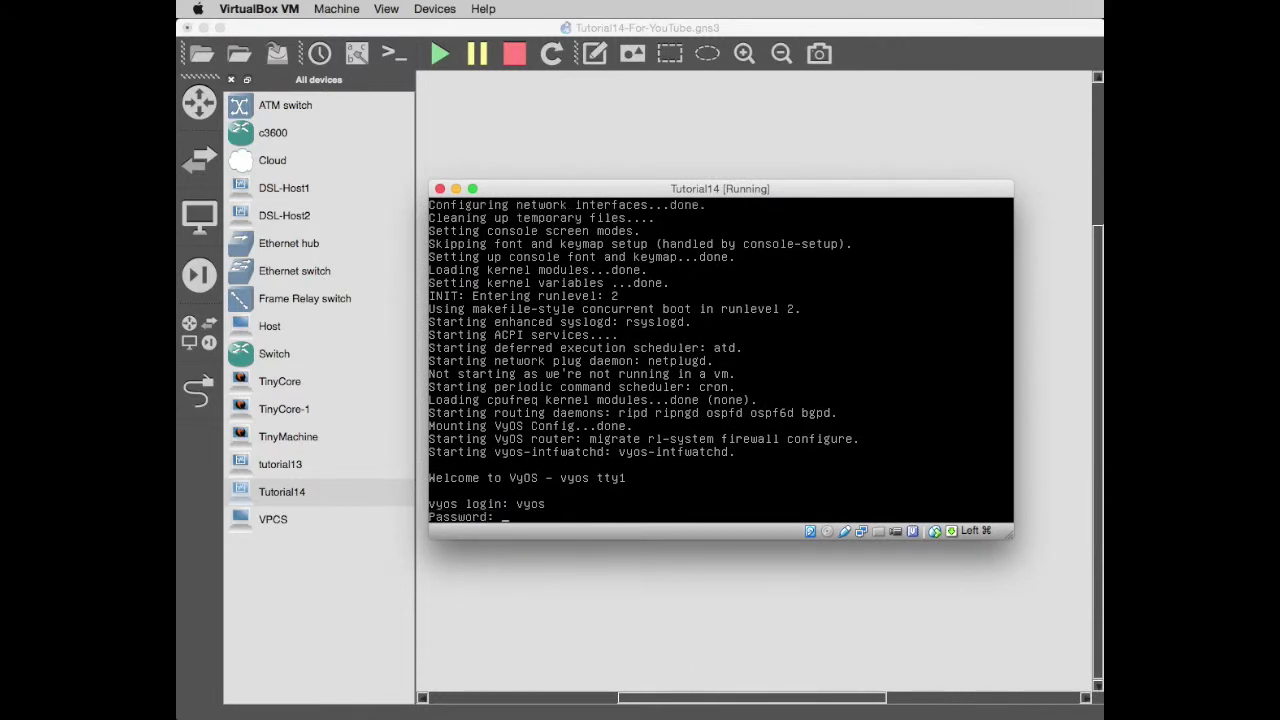
pyautogui.write('vyos')
pyautogui.press('Return')
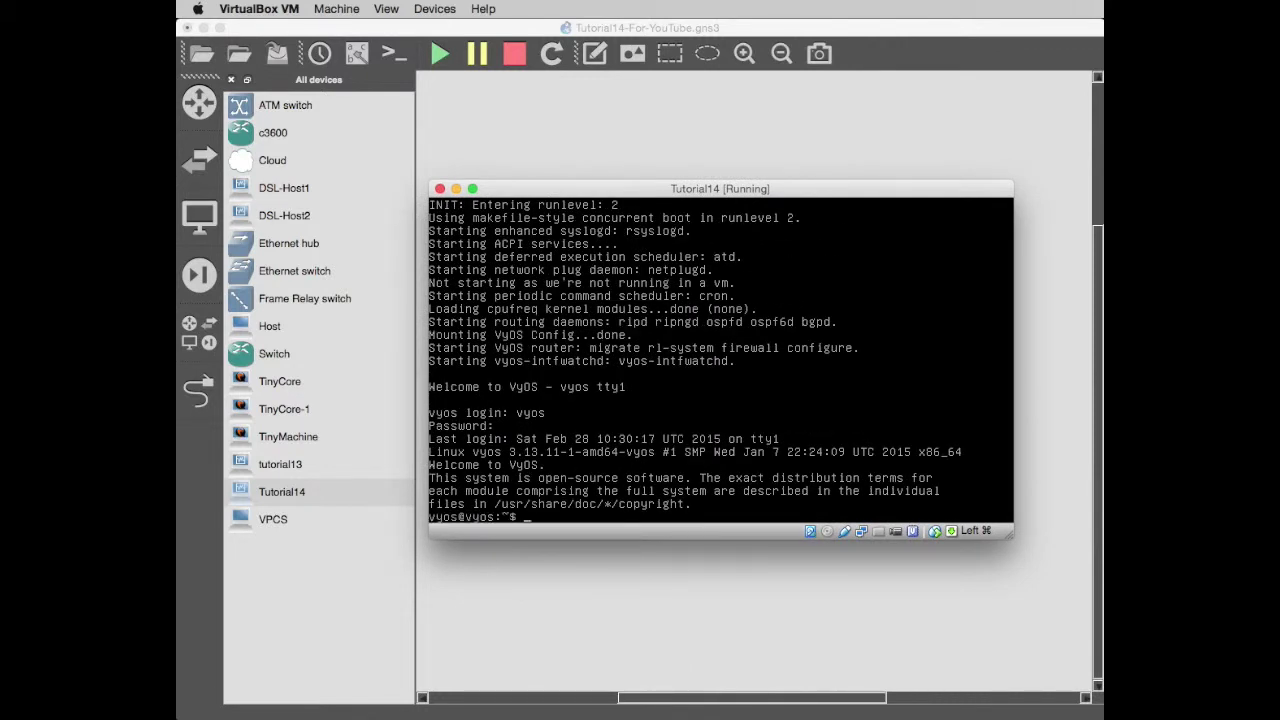
pyautogui.write('poweroff')
pyautogui.press('Return')
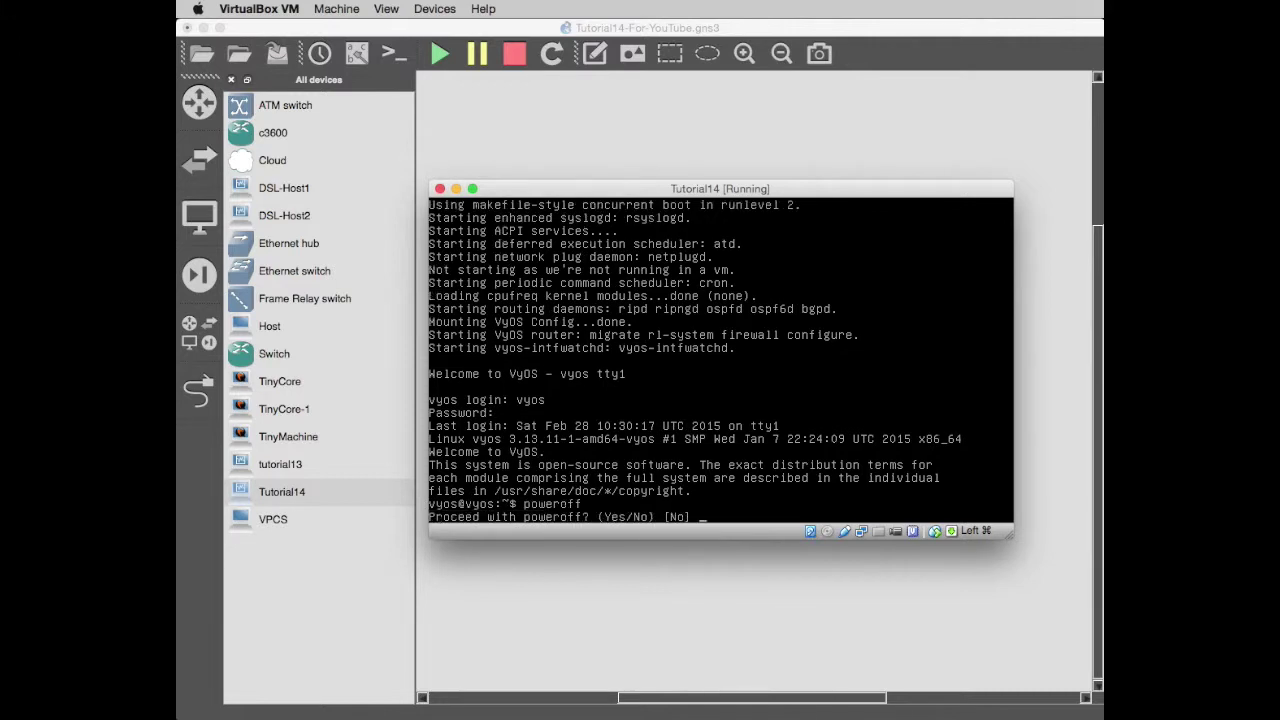
pyautogui.write('yes')
pyautogui.press('Return')
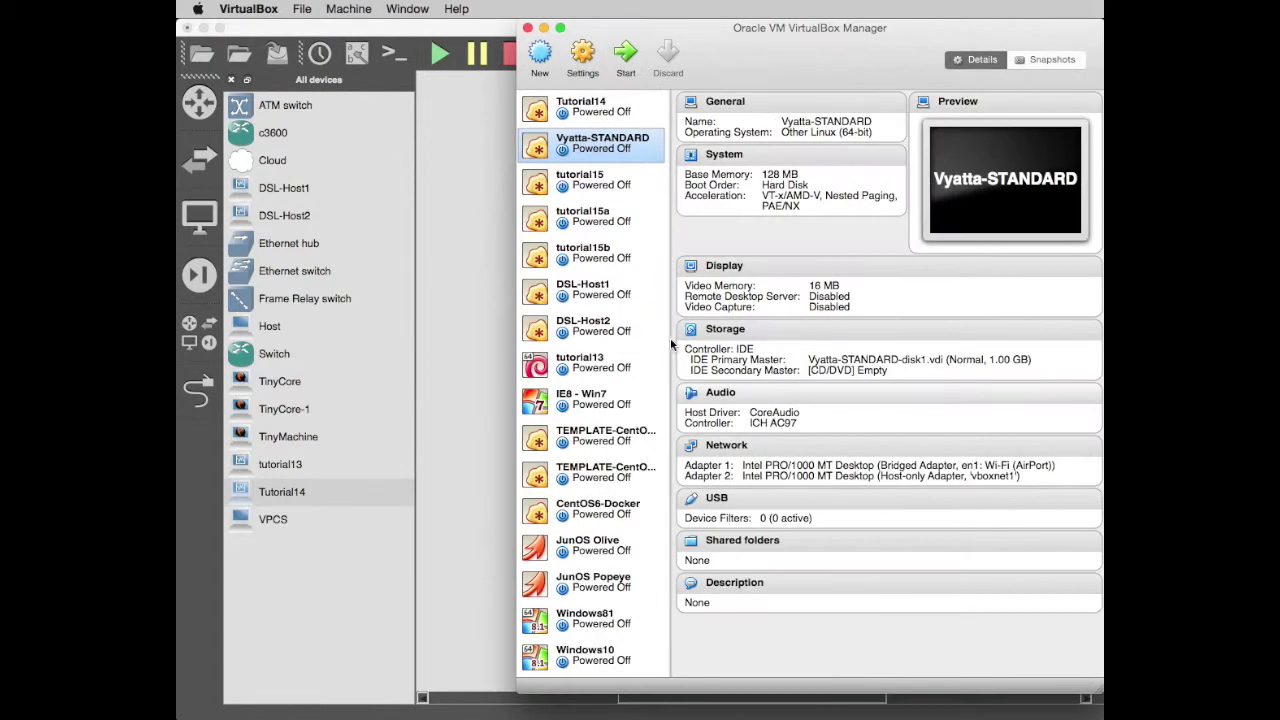
# Select Tutorial14 in the VirtualBox Manager, minimize the Manager and return to the GNS3 project.
pyautogui.moveTo(678, 40); pyautogui.dragTo(647, 46)
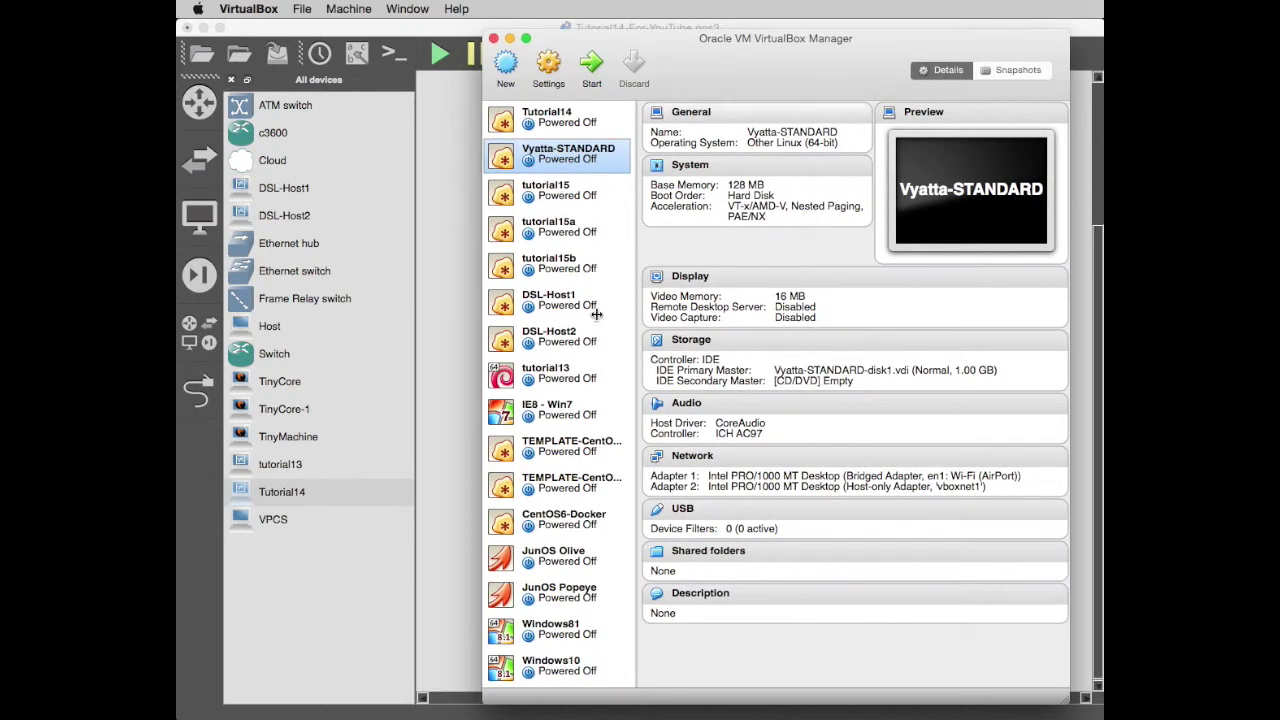
pyautogui.click(553, 127)
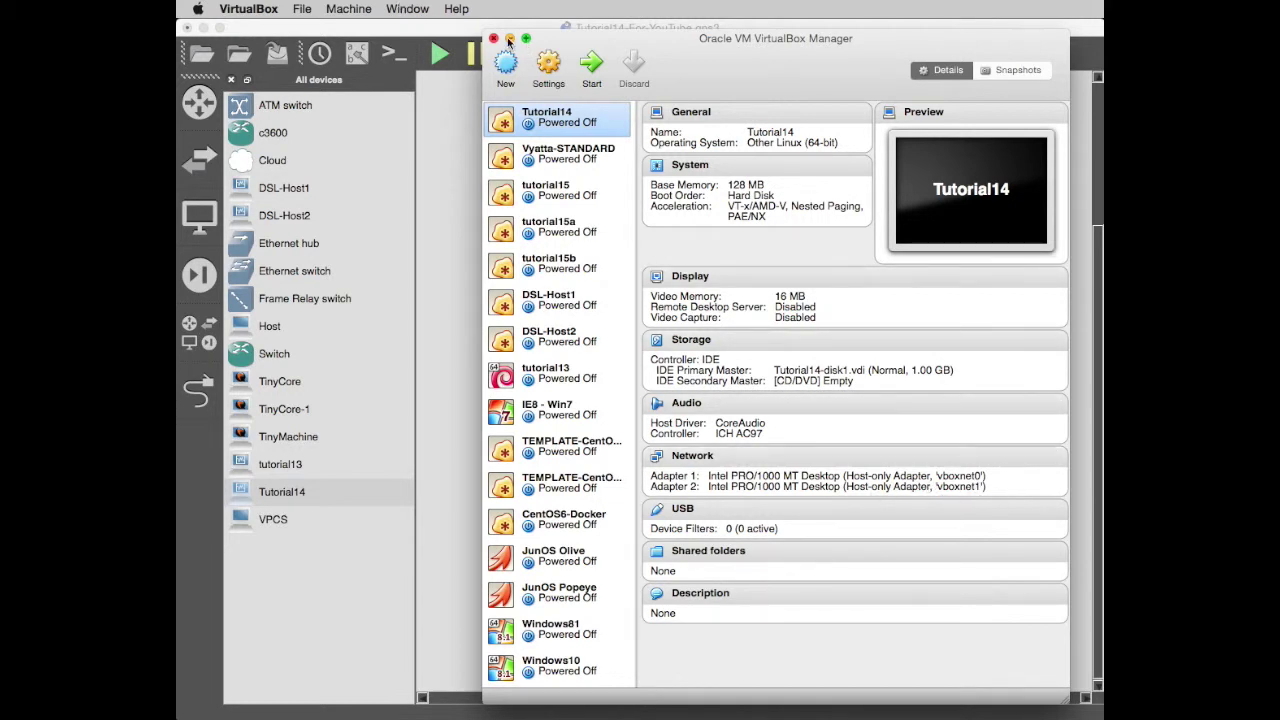
pyautogui.click(510, 39)
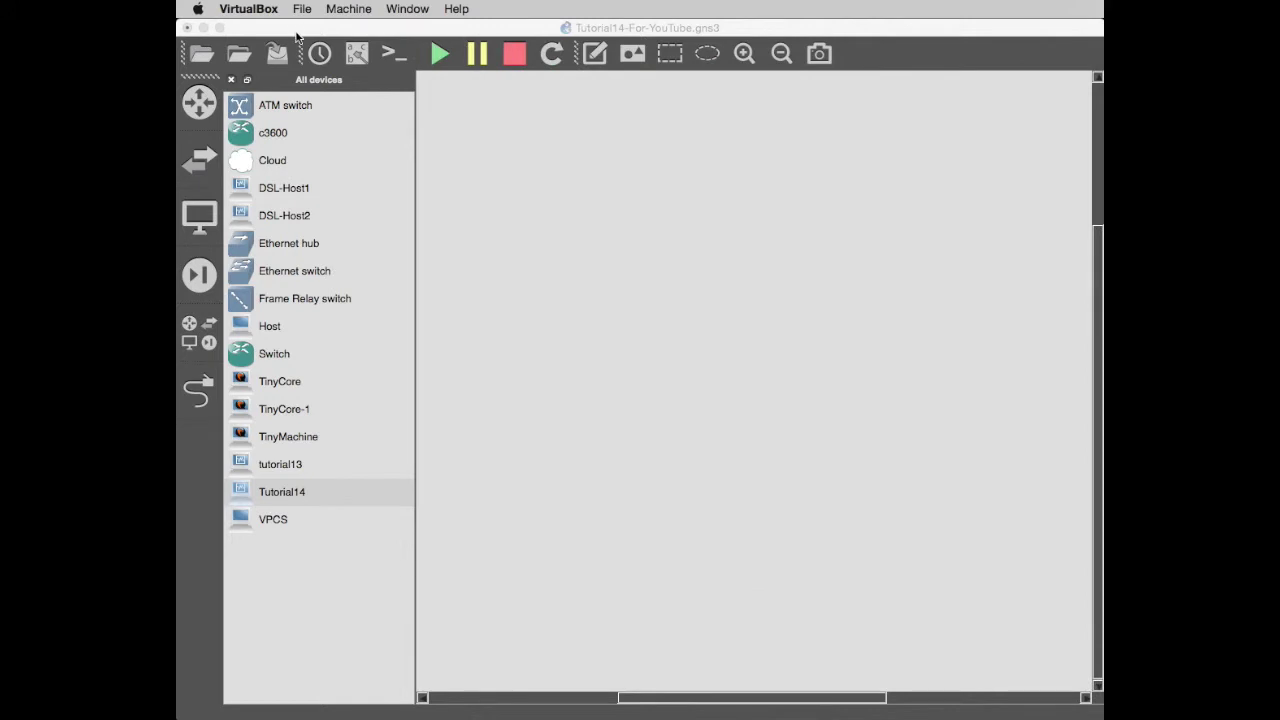
pyautogui.click(259, 23)
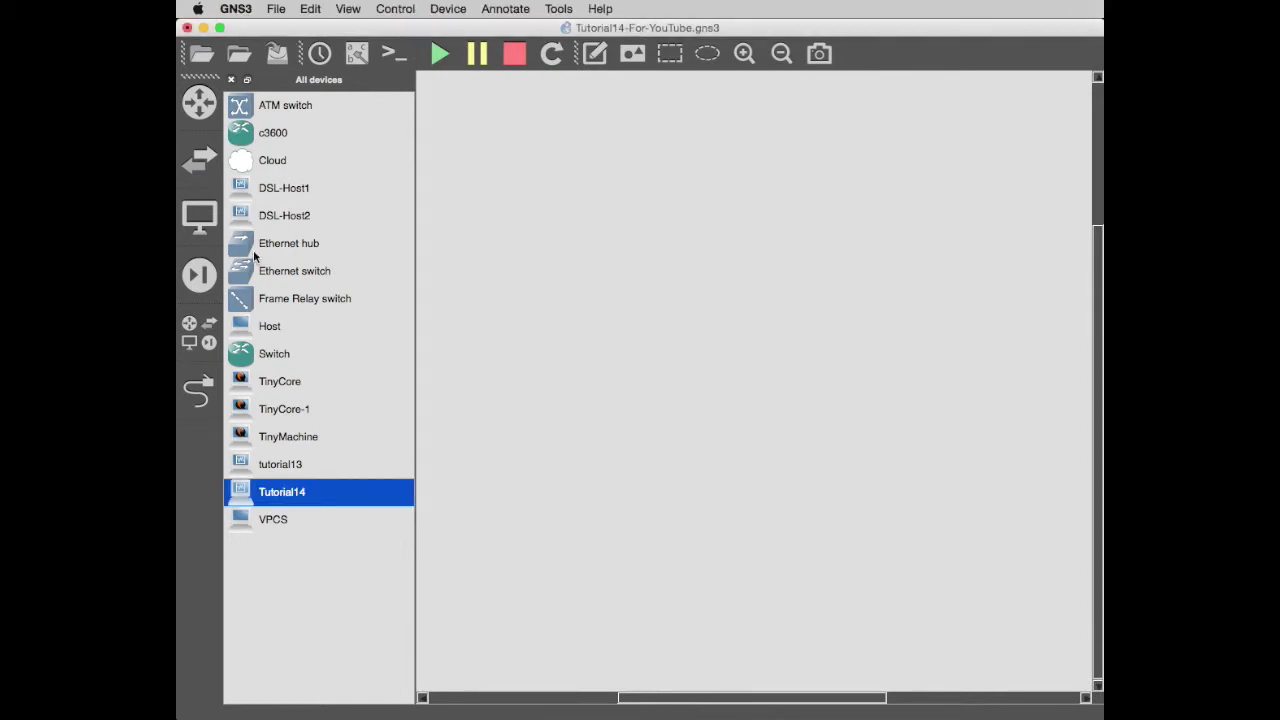
pyautogui.click(235, 8)
pyautogui.click(280, 70)
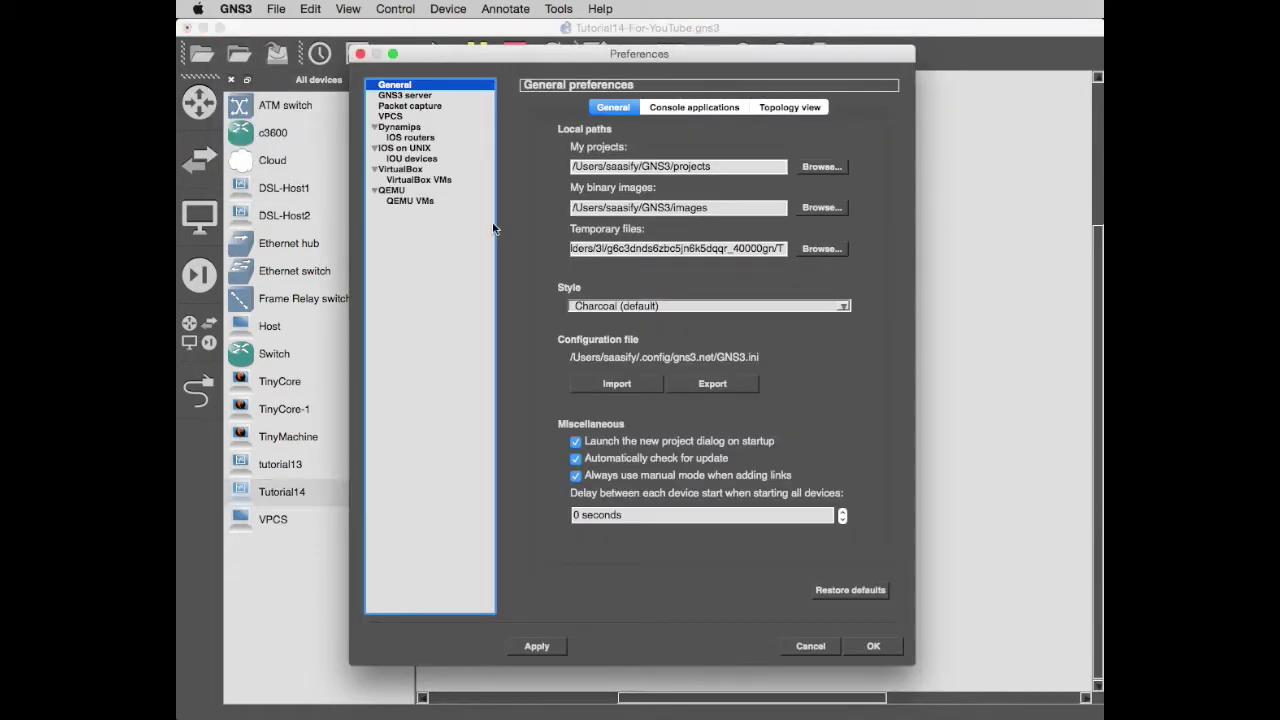
pyautogui.click(416, 181)
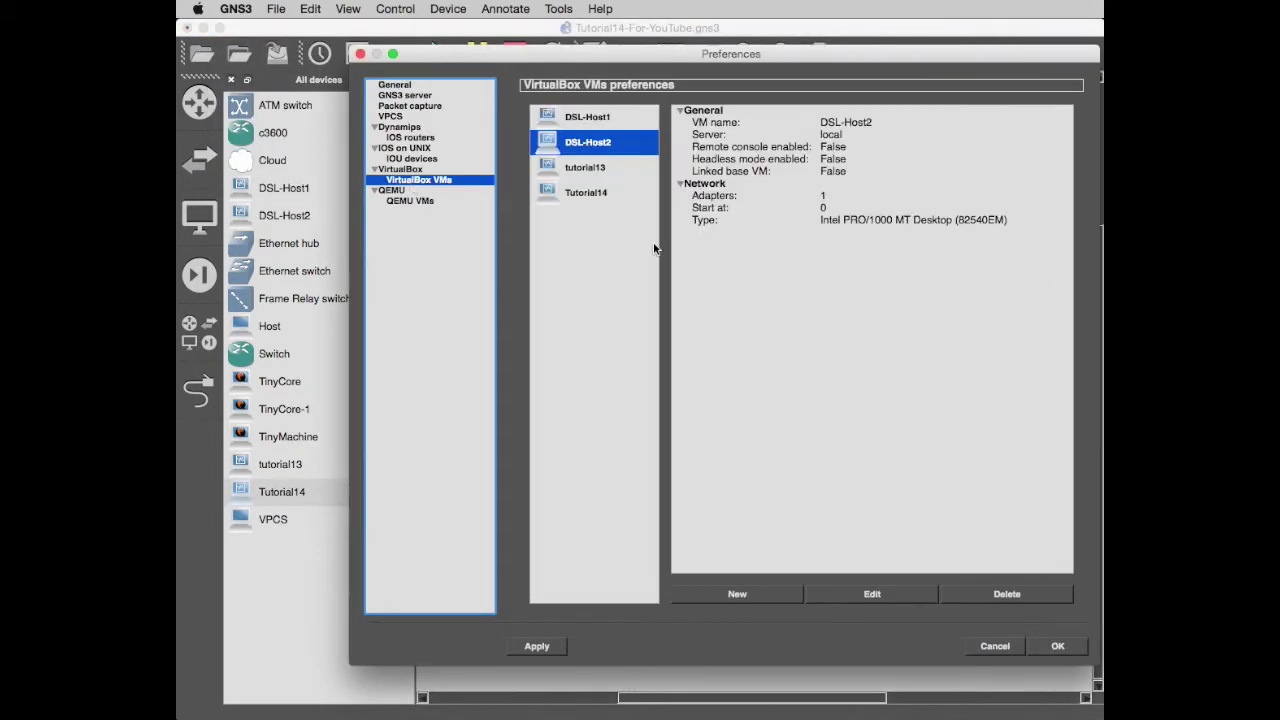
pyautogui.click(598, 194)
pyautogui.click(1013, 599)
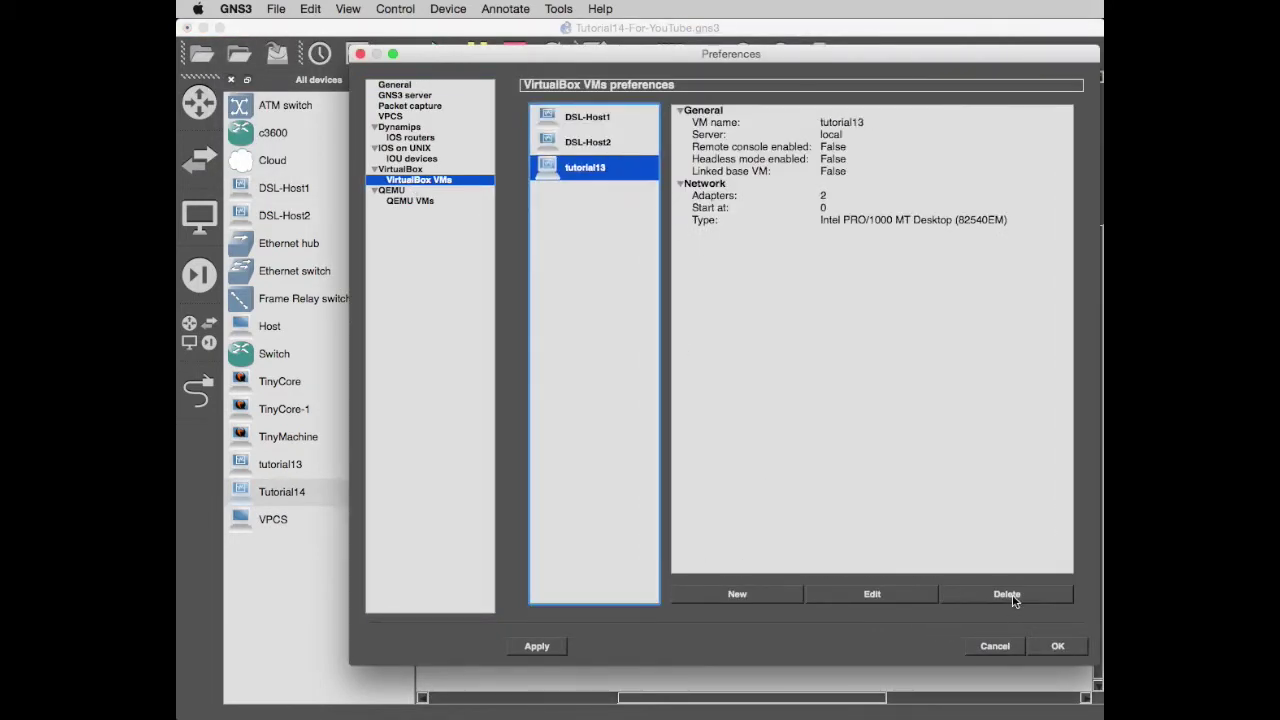
pyautogui.click(1045, 647)
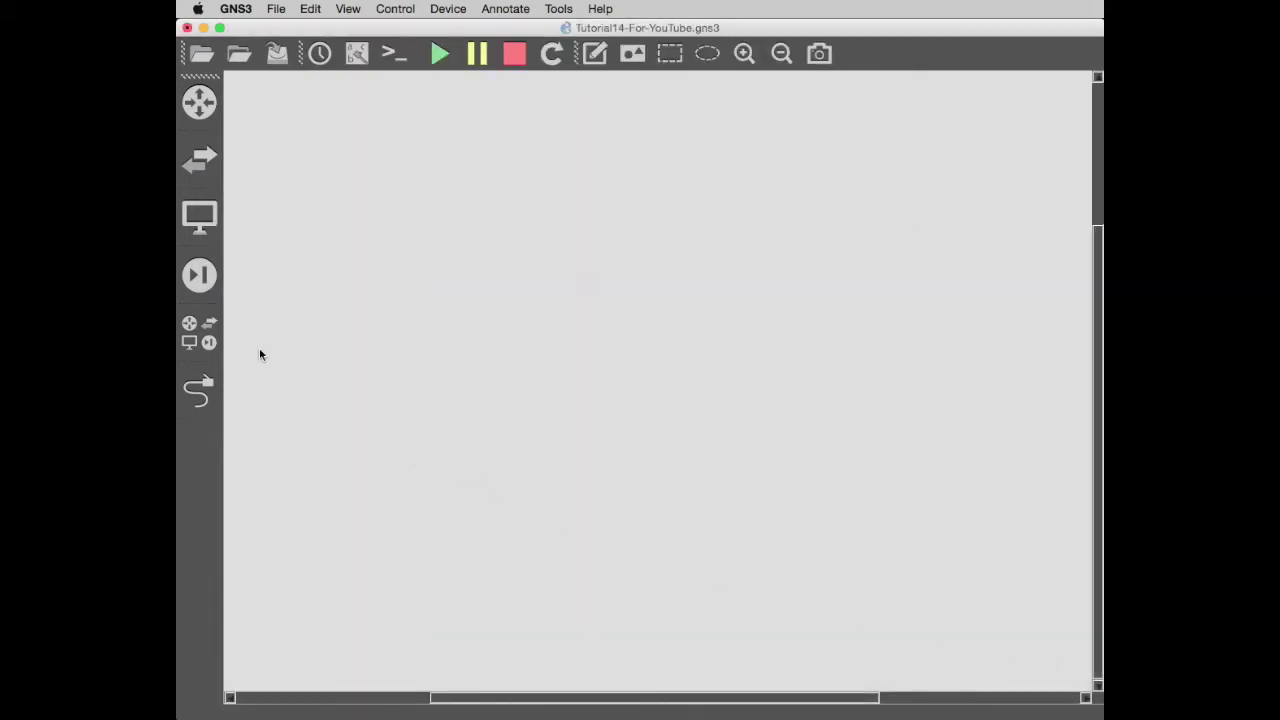
pyautogui.click(186, 334)
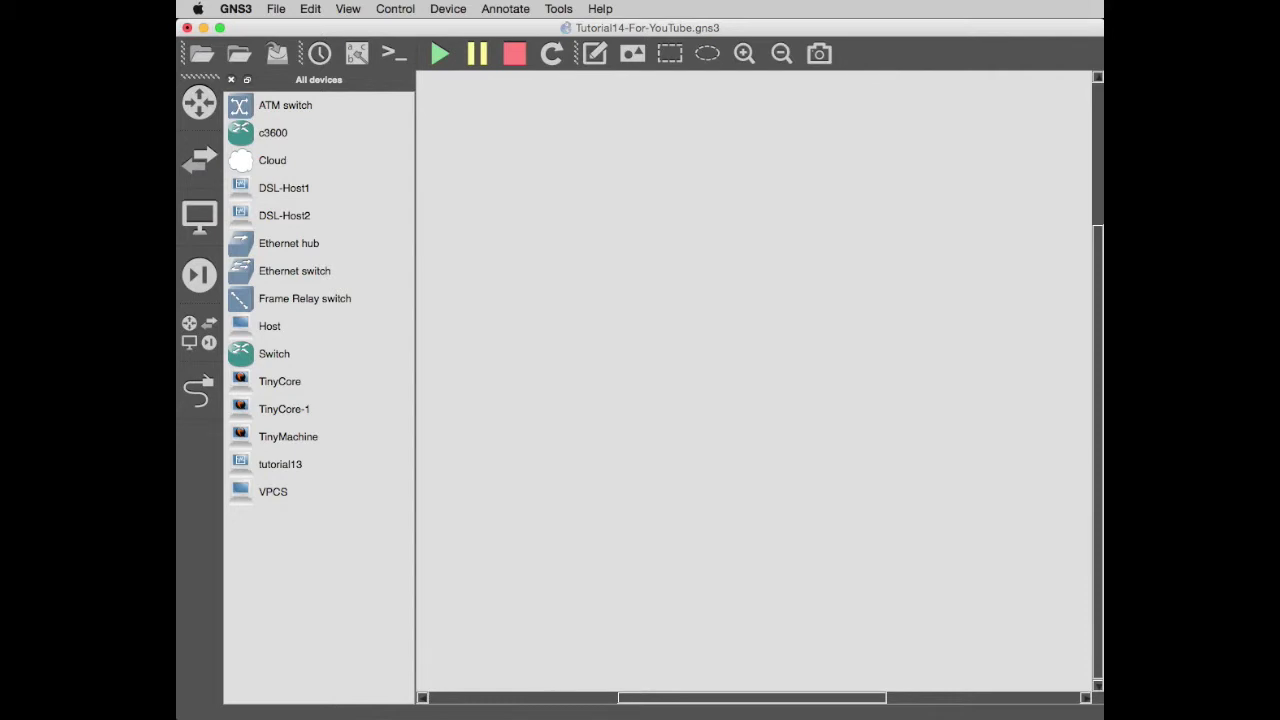
pyautogui.press('super+Tab')
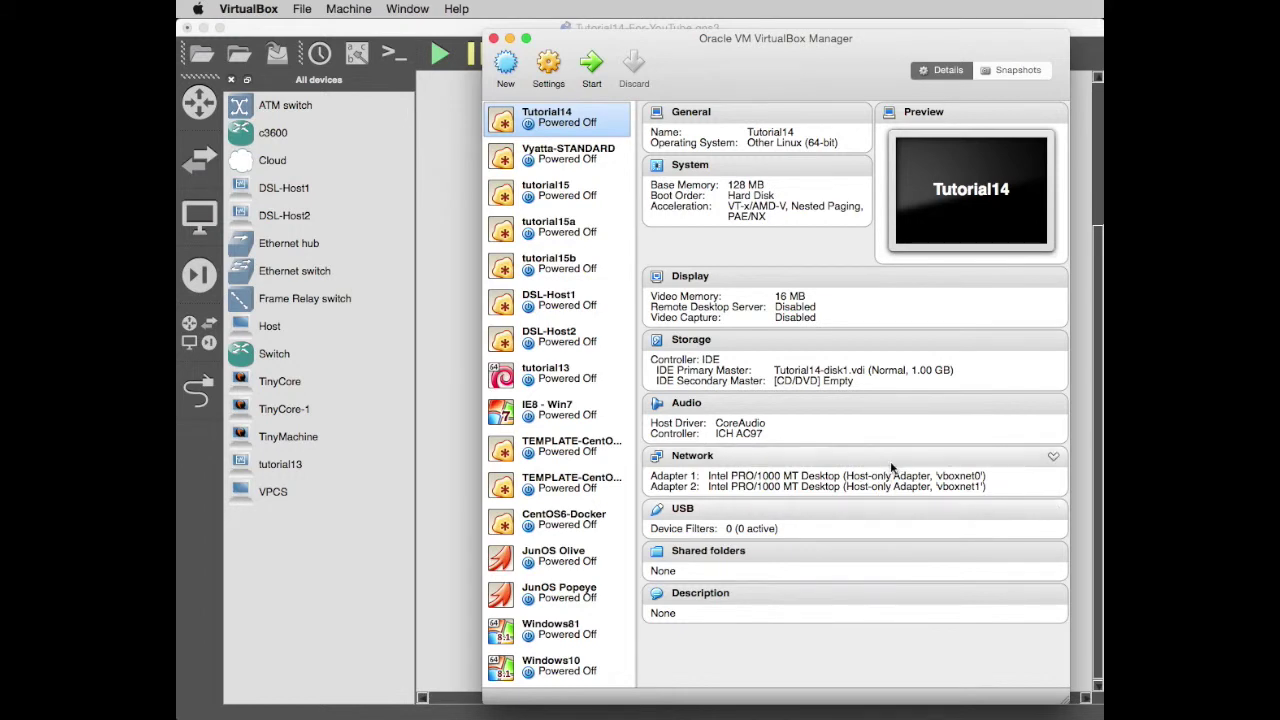
pyautogui.click(506, 38)
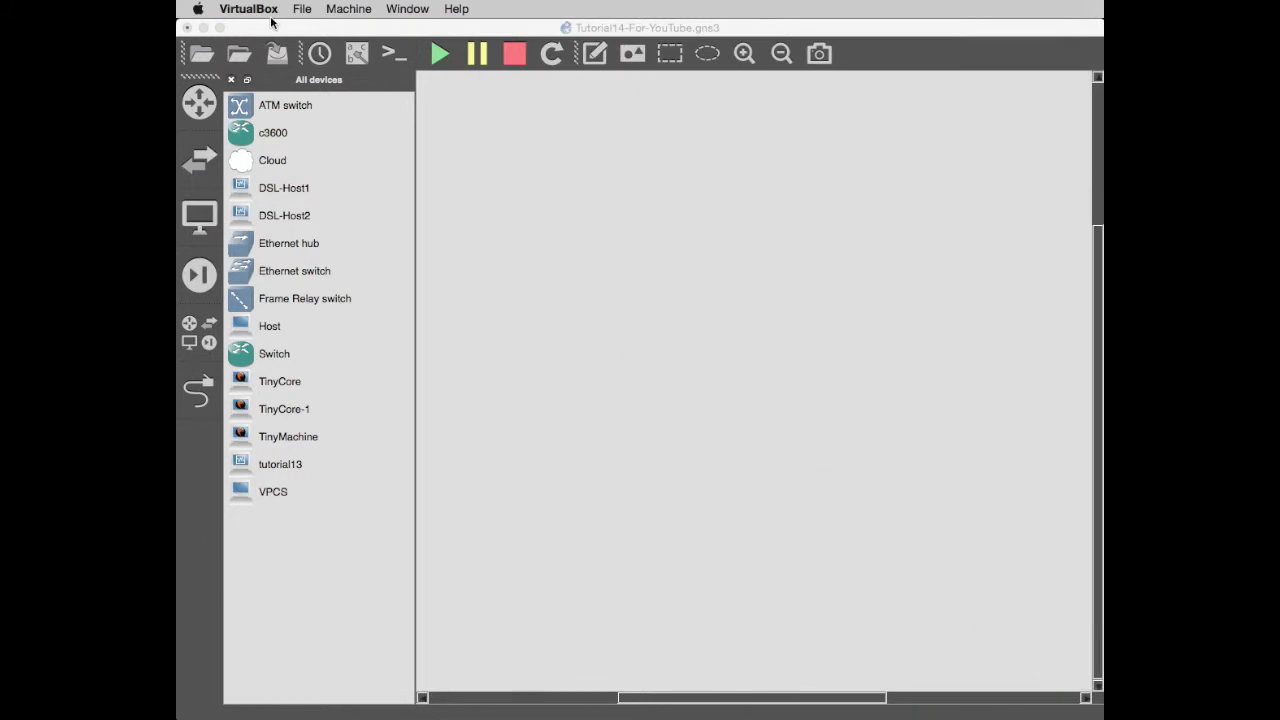
# Add the Tutorial14 VirtualBox VM as a new template in GNS3 preferences.
pyautogui.click(252, 30)
pyautogui.click(235, 10)
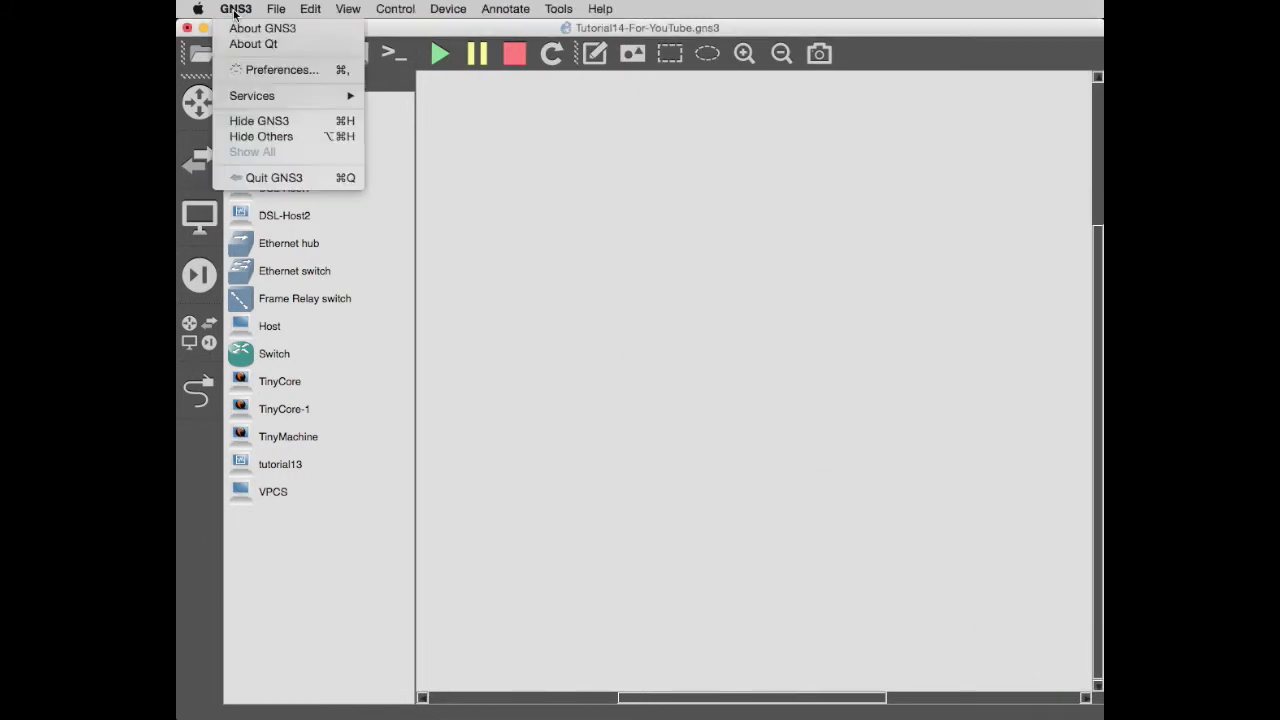
pyautogui.click(282, 70)
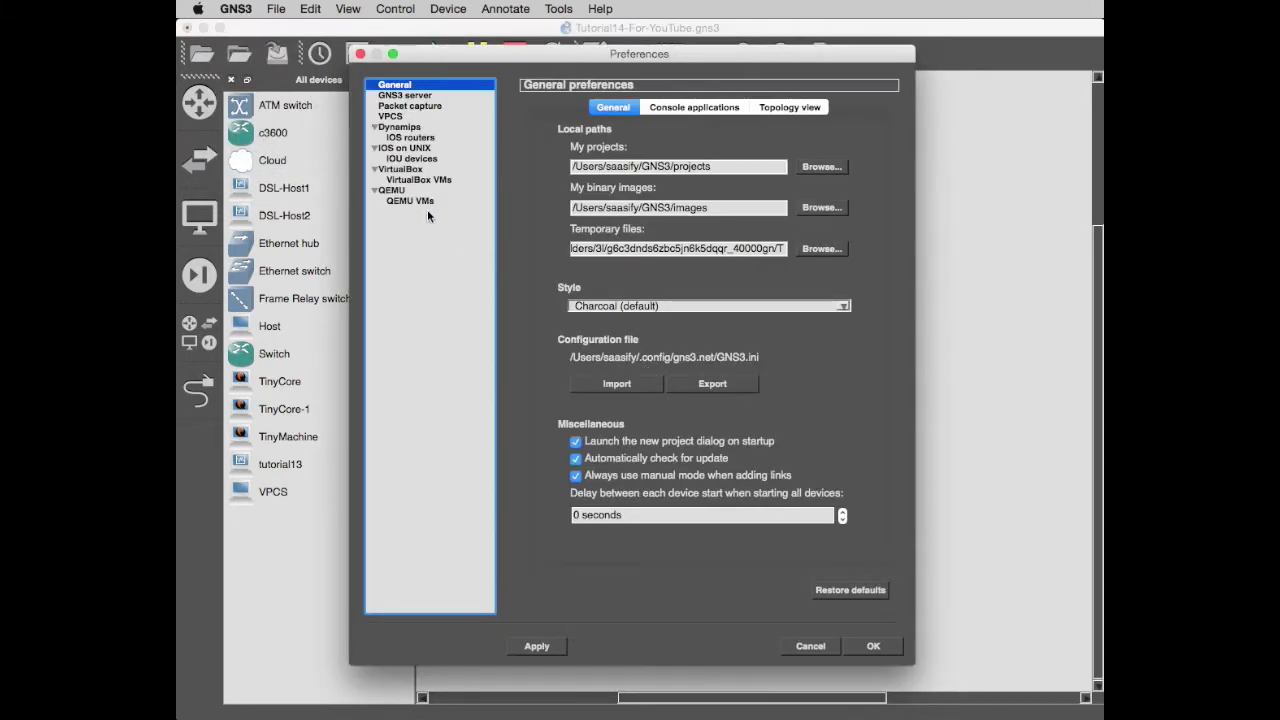
pyautogui.click(416, 179)
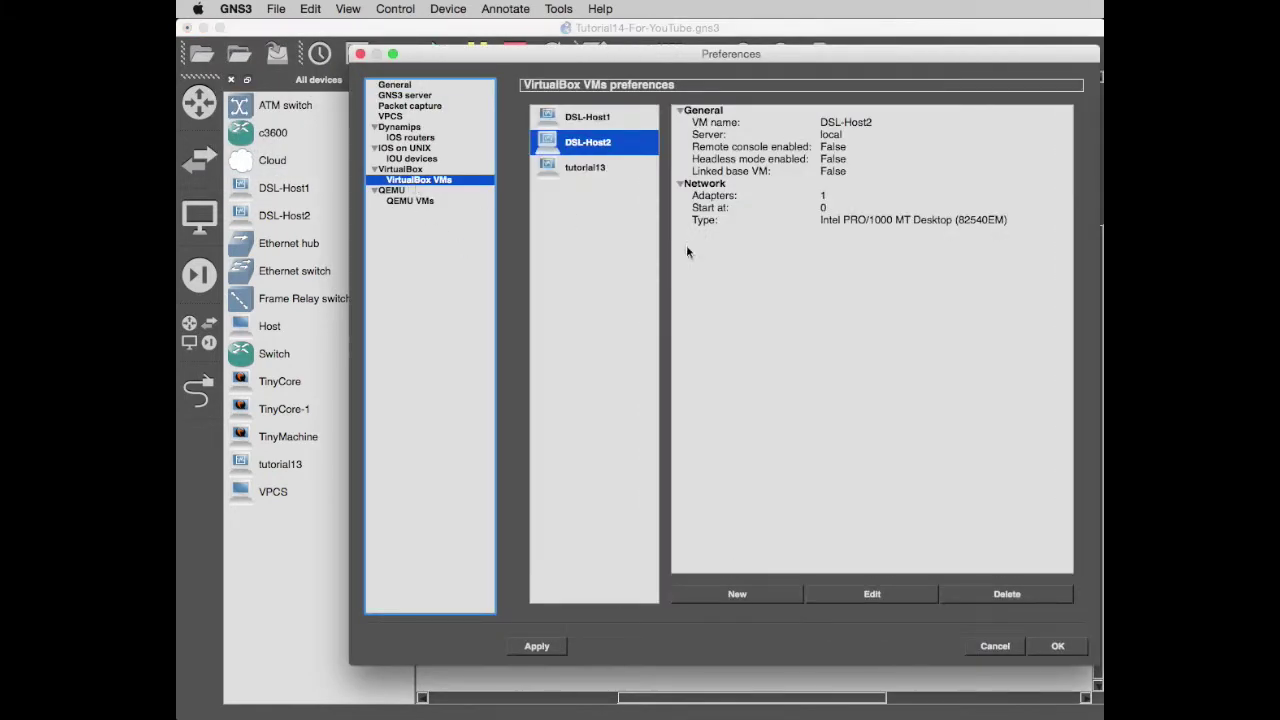
pyautogui.click(738, 594)
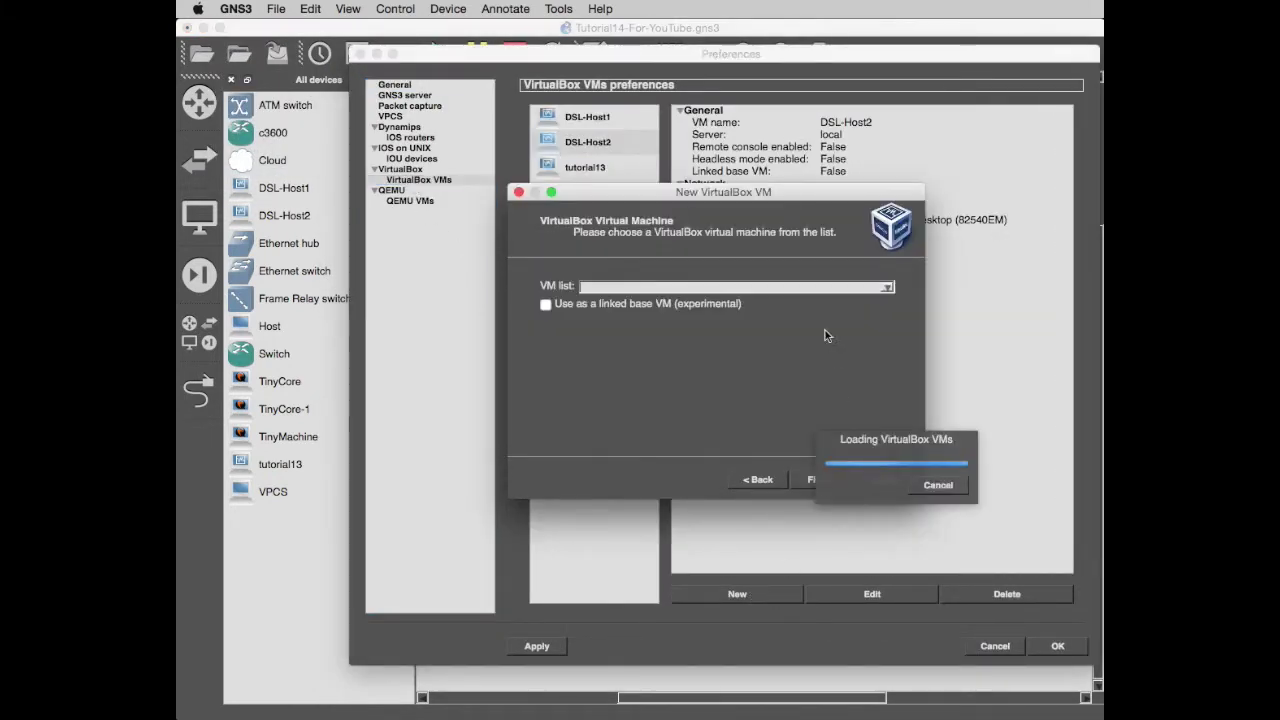
pyautogui.click(887, 290)
pyautogui.click(697, 431)
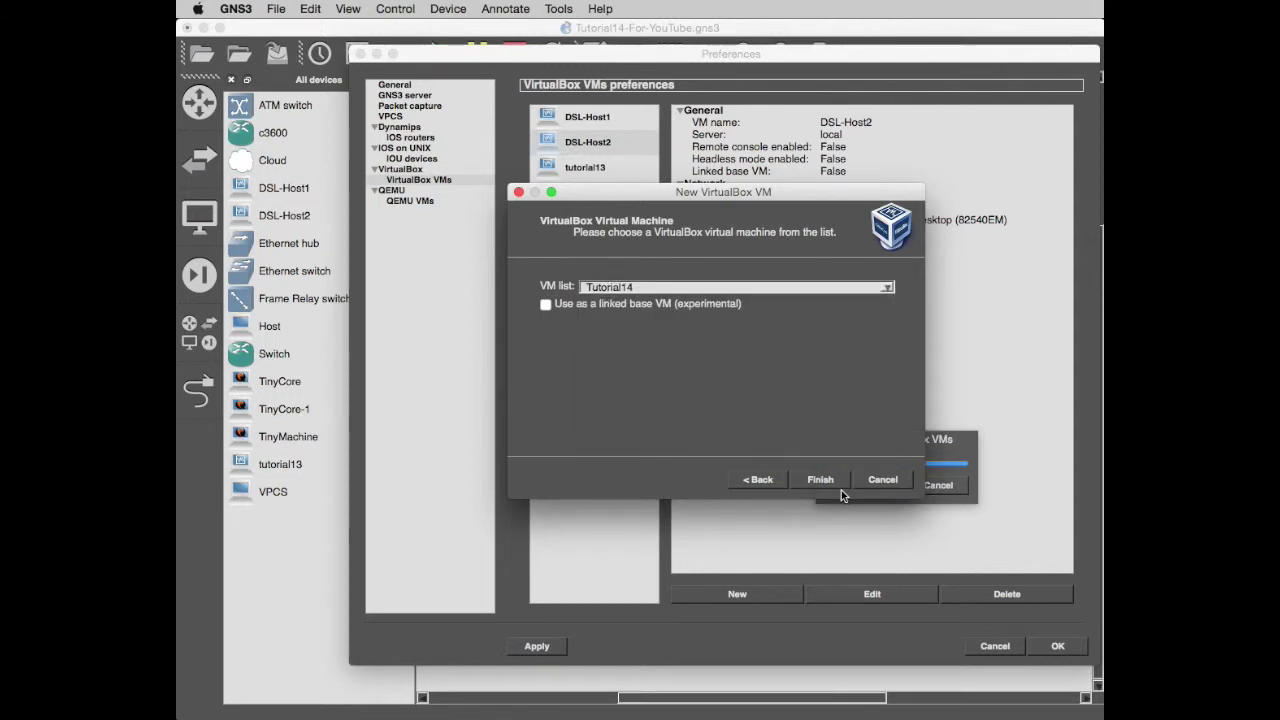
pyautogui.click(818, 480)
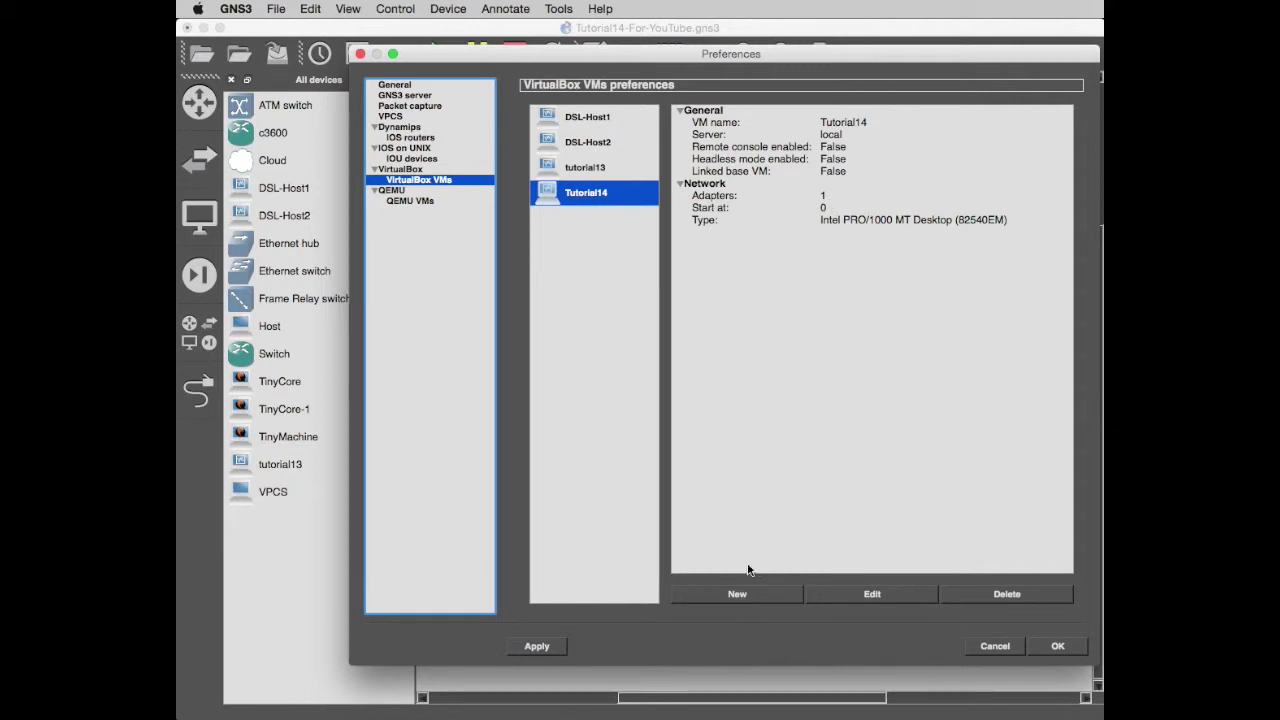
# Set the Tutorial14 template to 2 network adapters and close preferences.
pyautogui.click(898, 599)
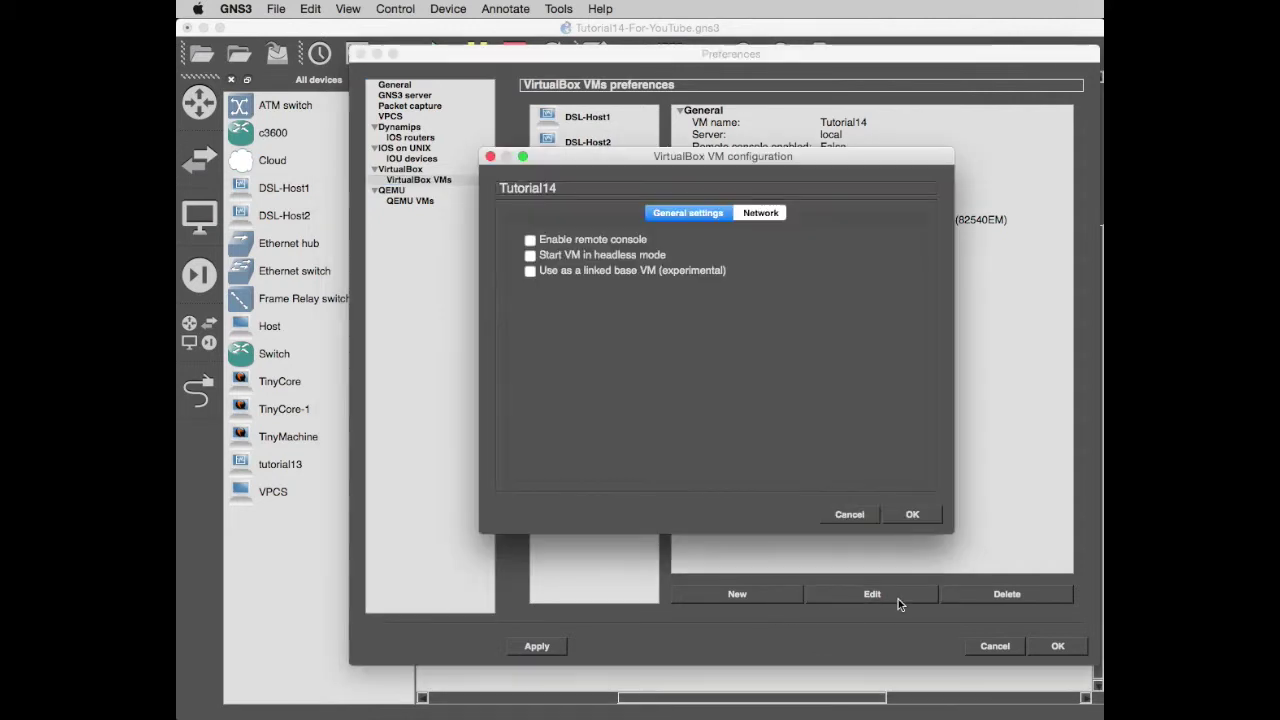
pyautogui.click(762, 214)
pyautogui.click(903, 242)
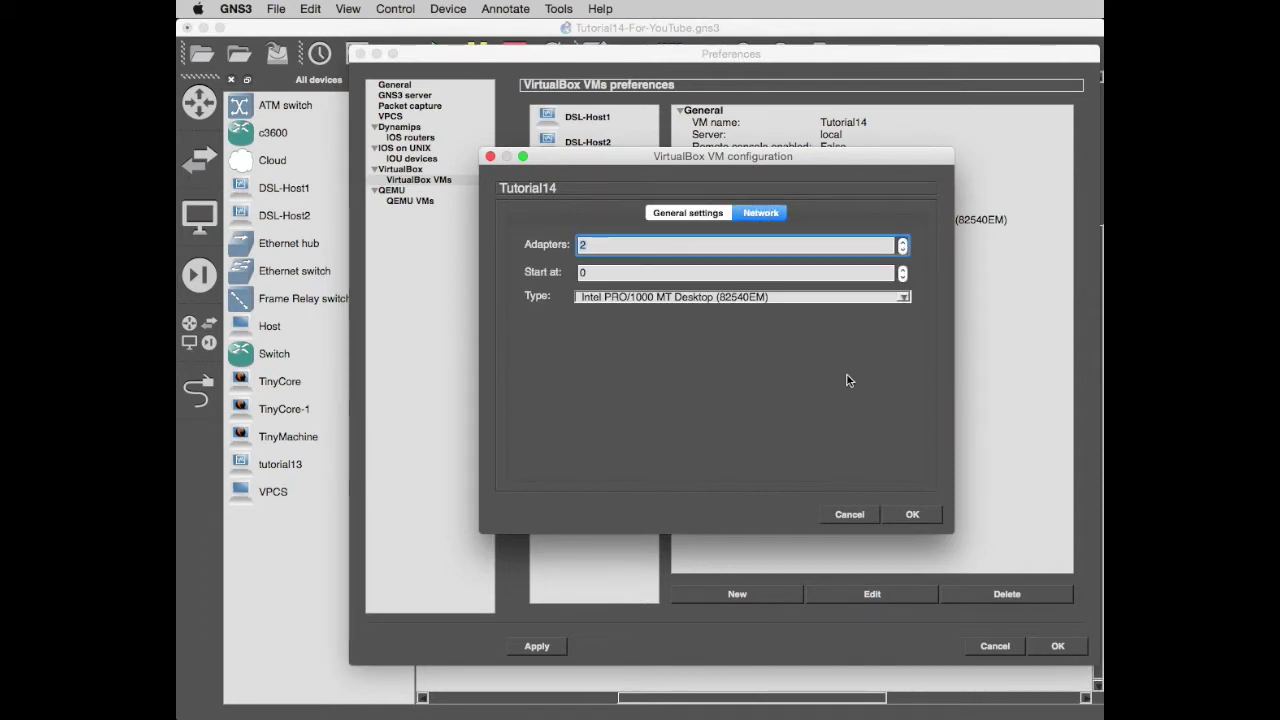
pyautogui.click(904, 518)
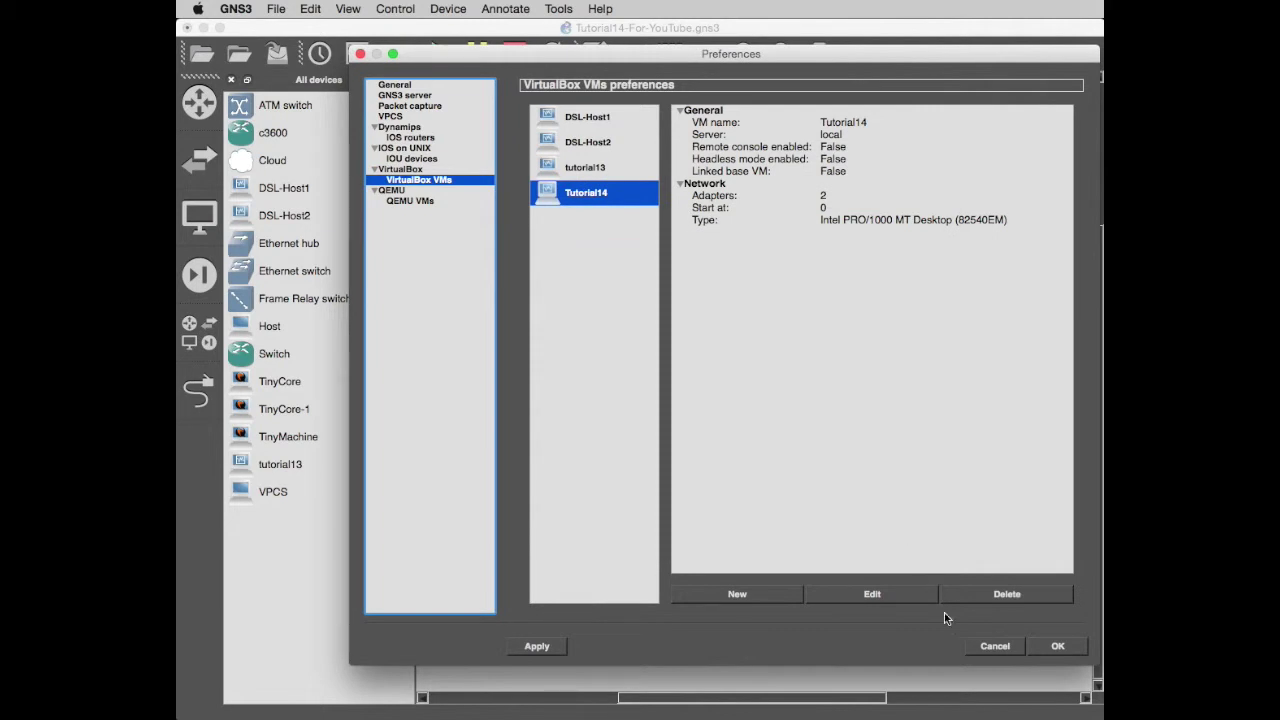
pyautogui.click(1058, 646)
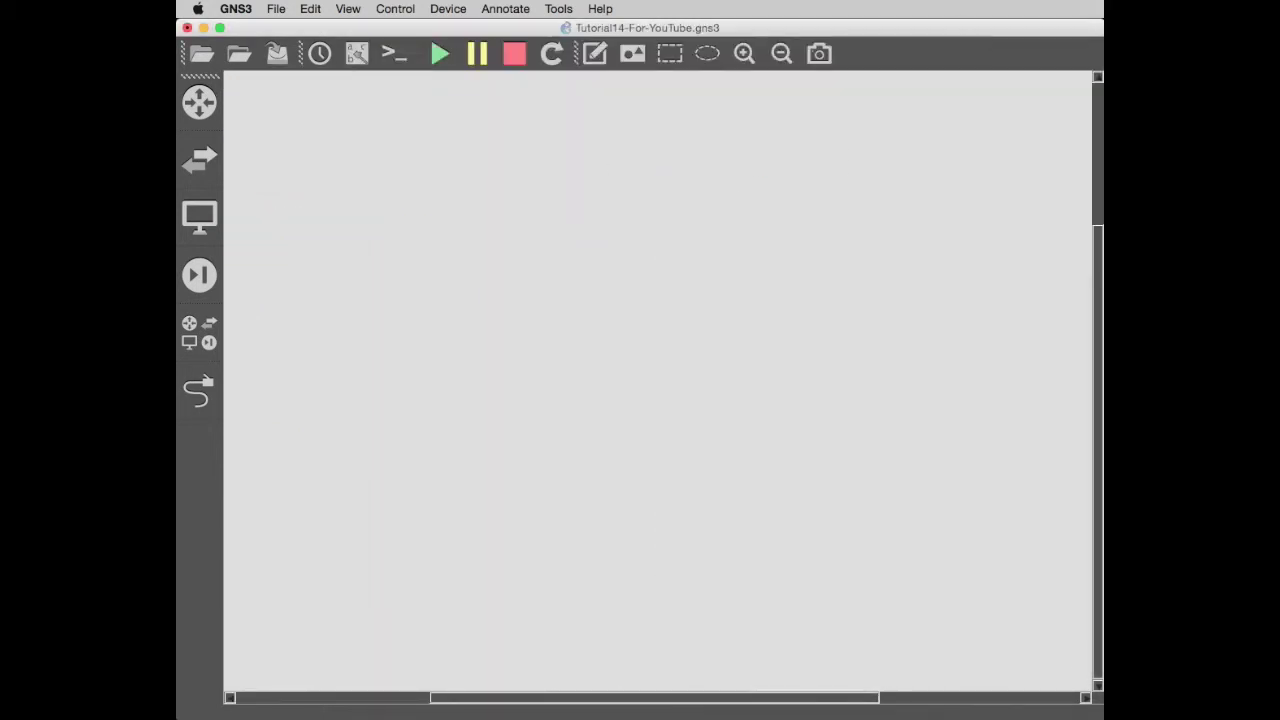
# Boot Tutorial14 from the VirtualBox Manager, minimize the Manager and center its console.
pyautogui.press('super+Tab')
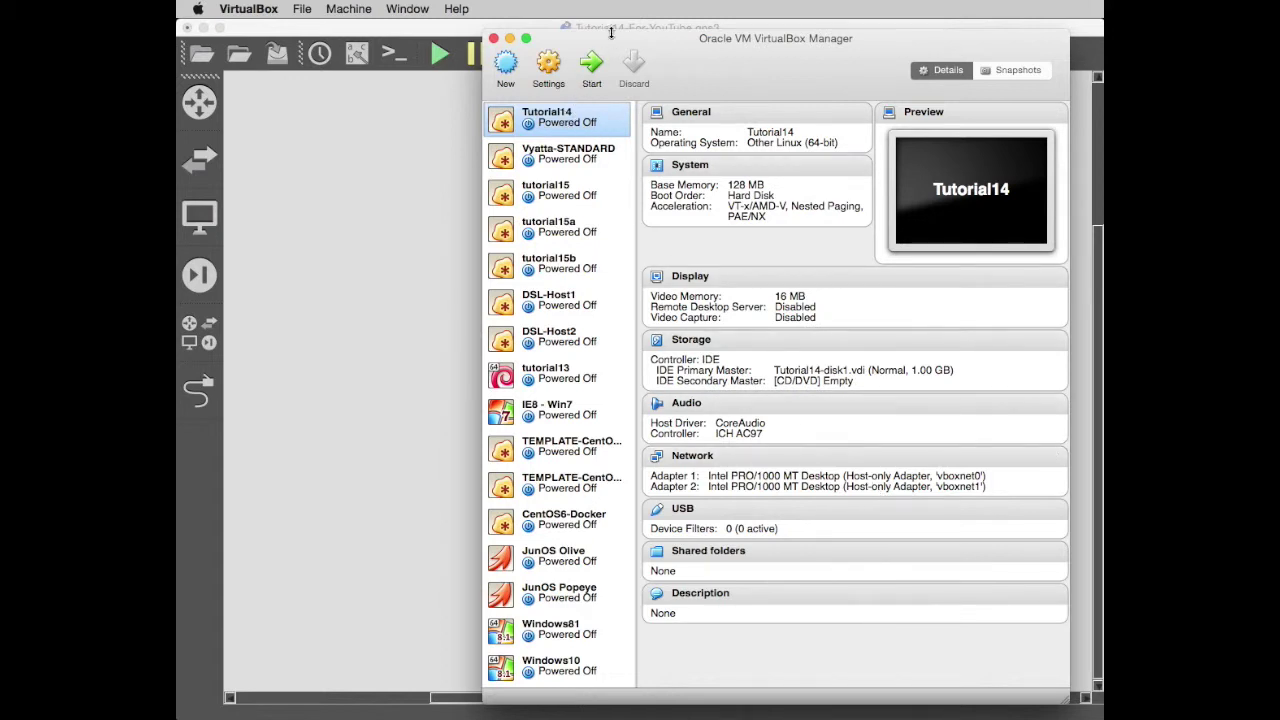
pyautogui.click(591, 63)
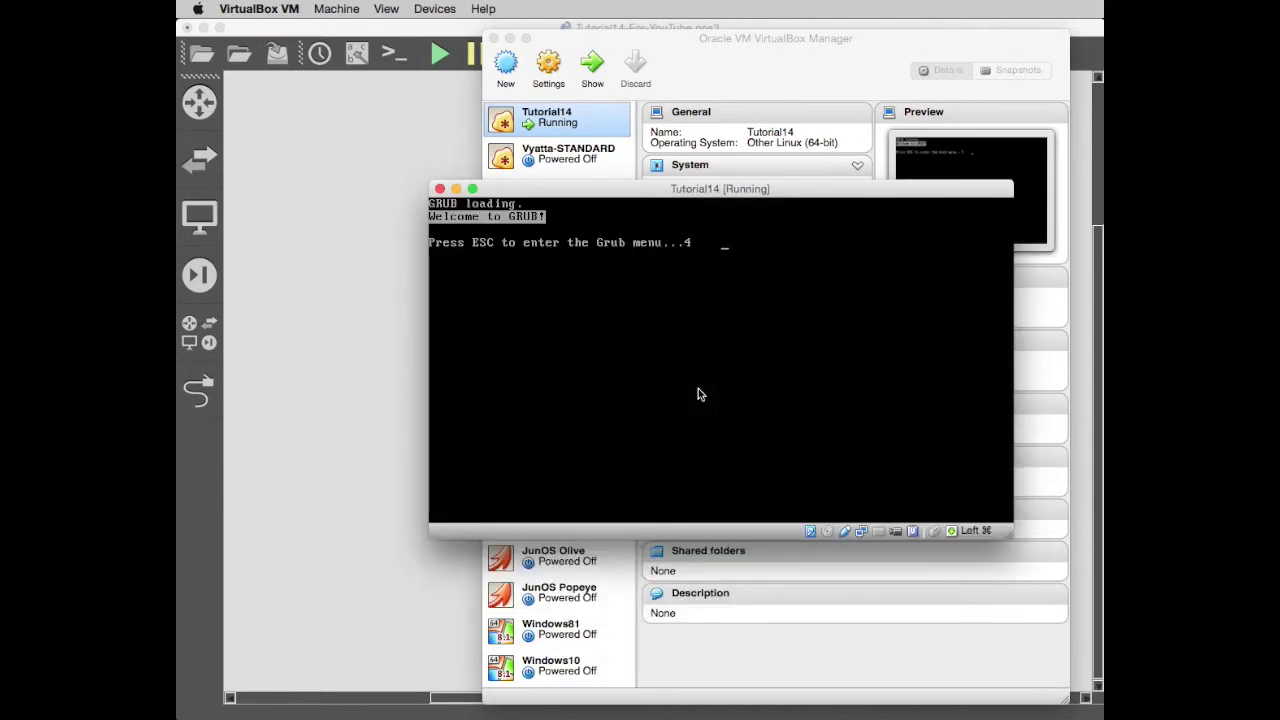
pyautogui.moveTo(706, 196); pyautogui.dragTo(900, 719)
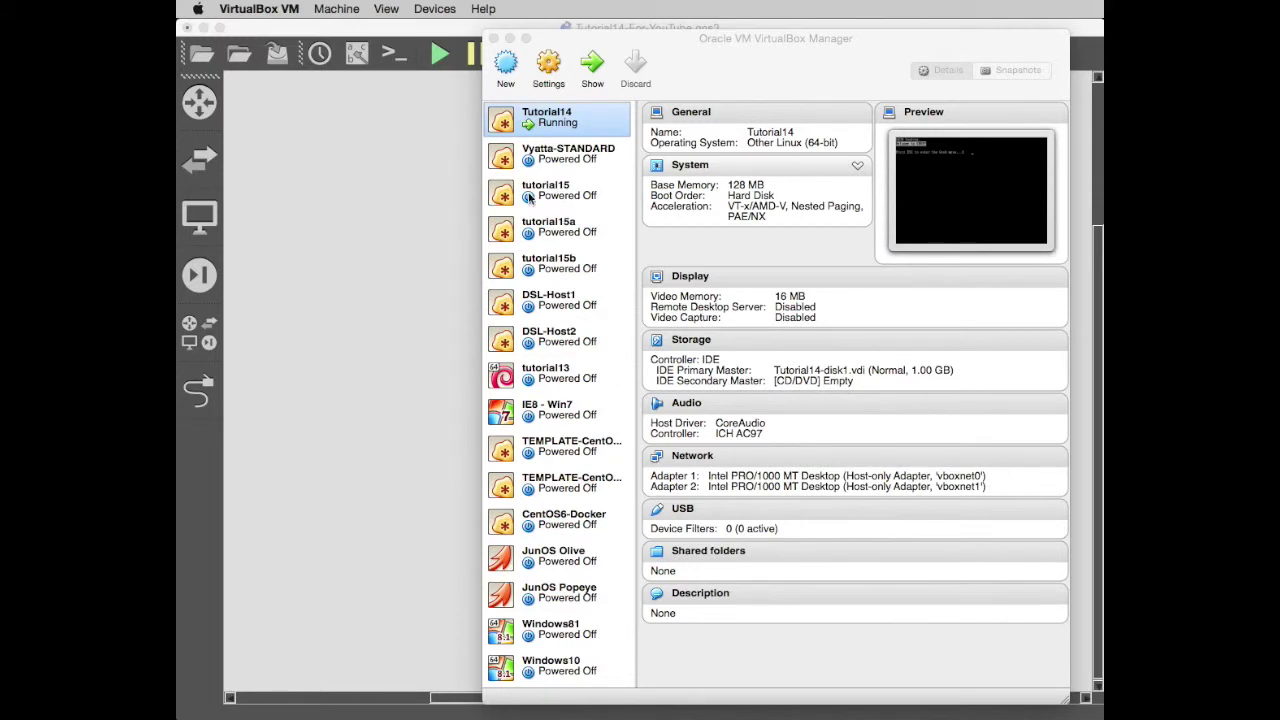
pyautogui.click(510, 40)
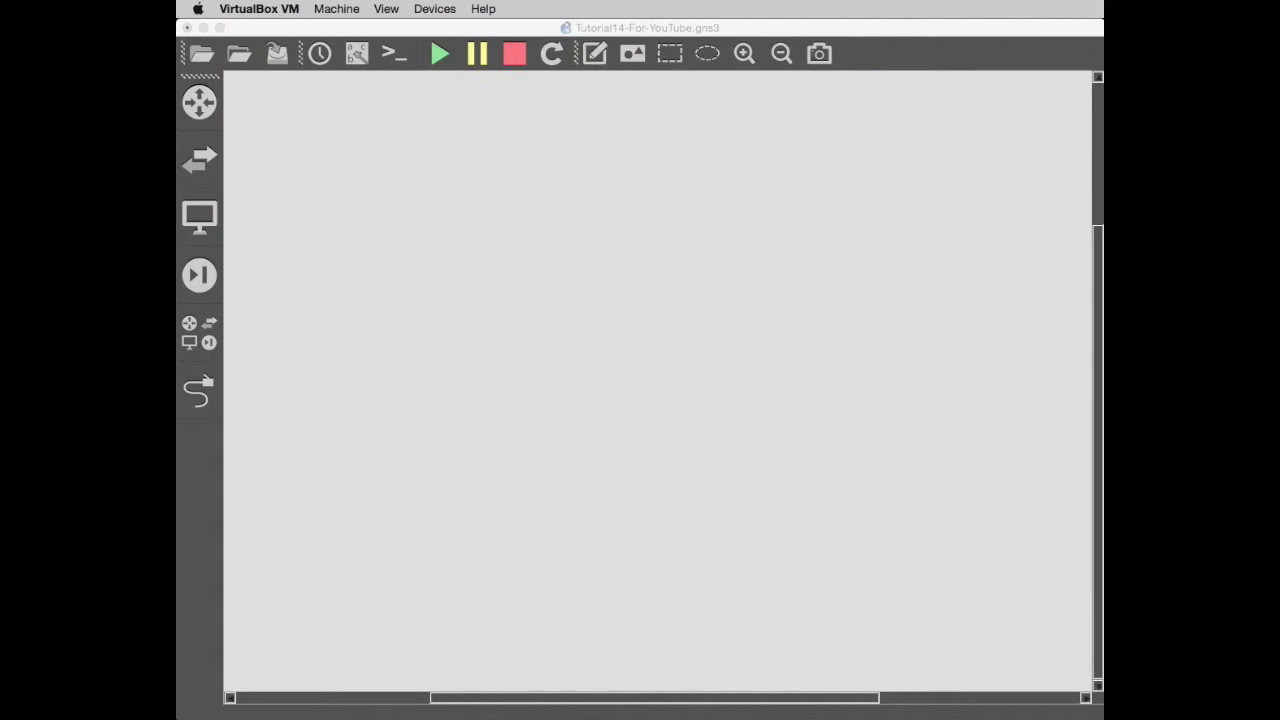
pyautogui.moveTo(694, 719); pyautogui.dragTo(657, 237)
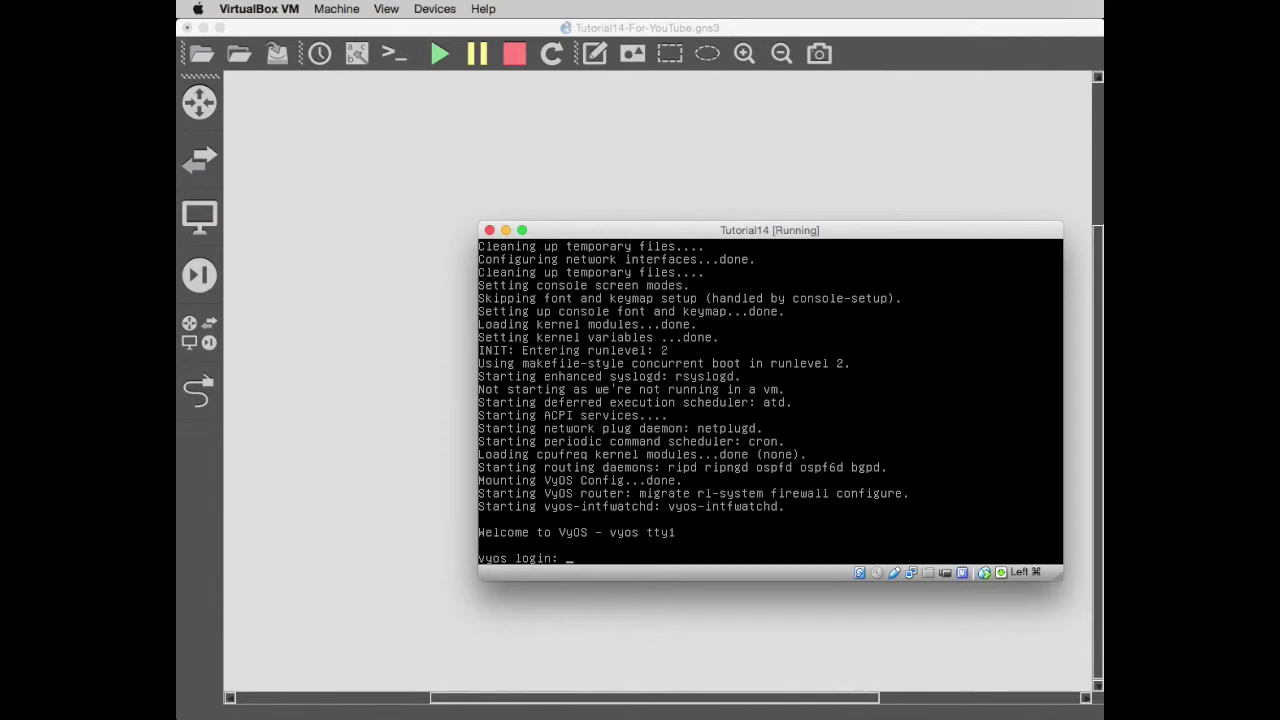
# Log in to VyOS, run 'show inter' to list unaddressed eth0 and eth1, then close the console.
pyautogui.write('os')
pyautogui.press('Return')
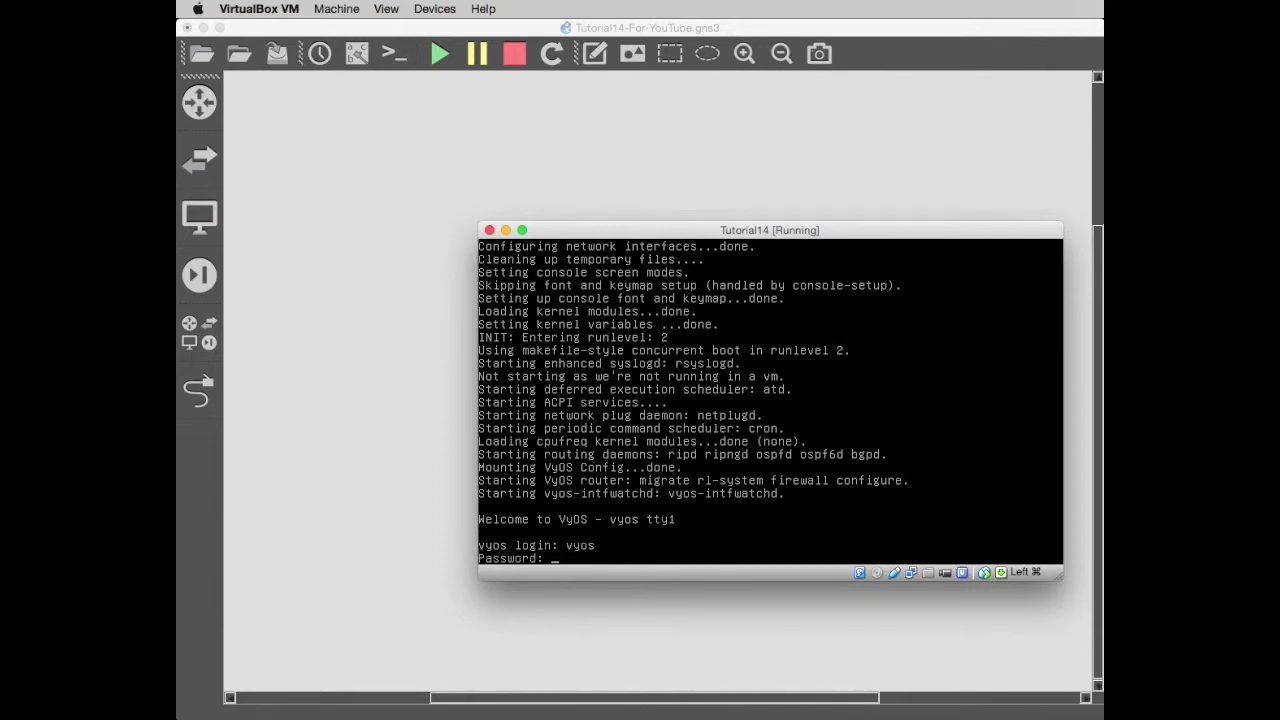
pyautogui.write('vyos')
pyautogui.press('Return')
pyautogui.write('show')
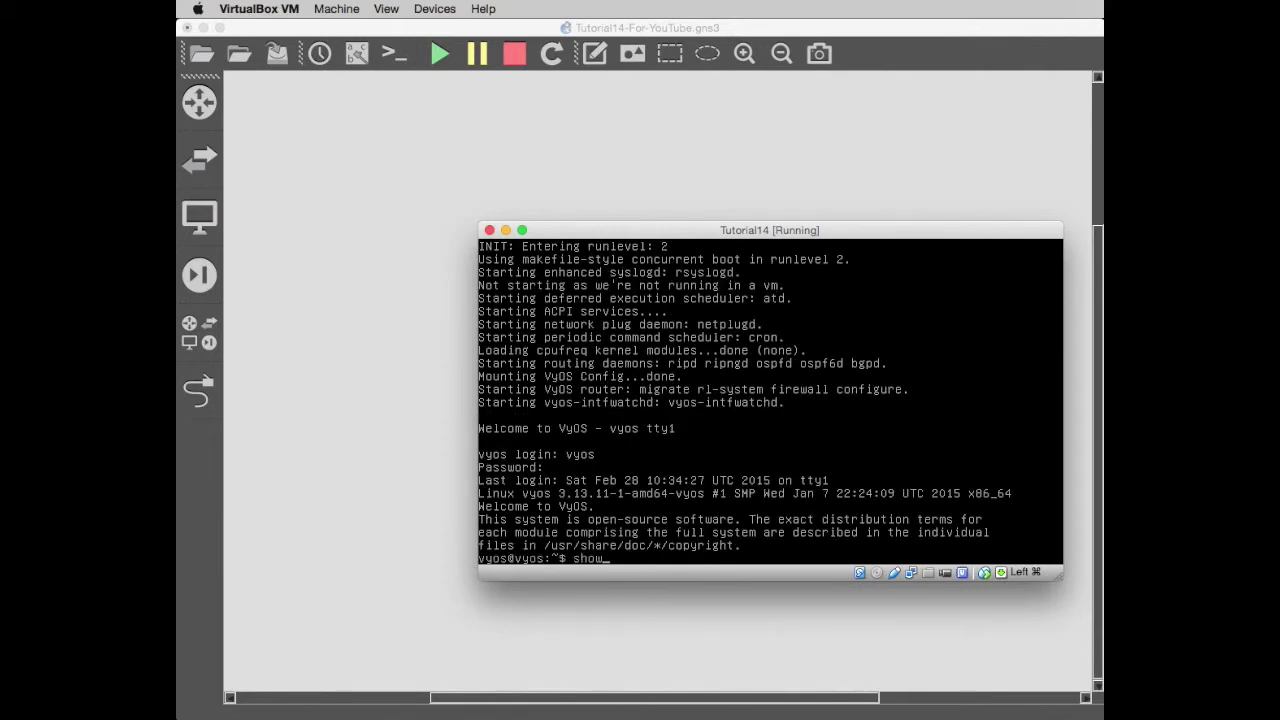
pyautogui.write(' inter')
pyautogui.press('Return')
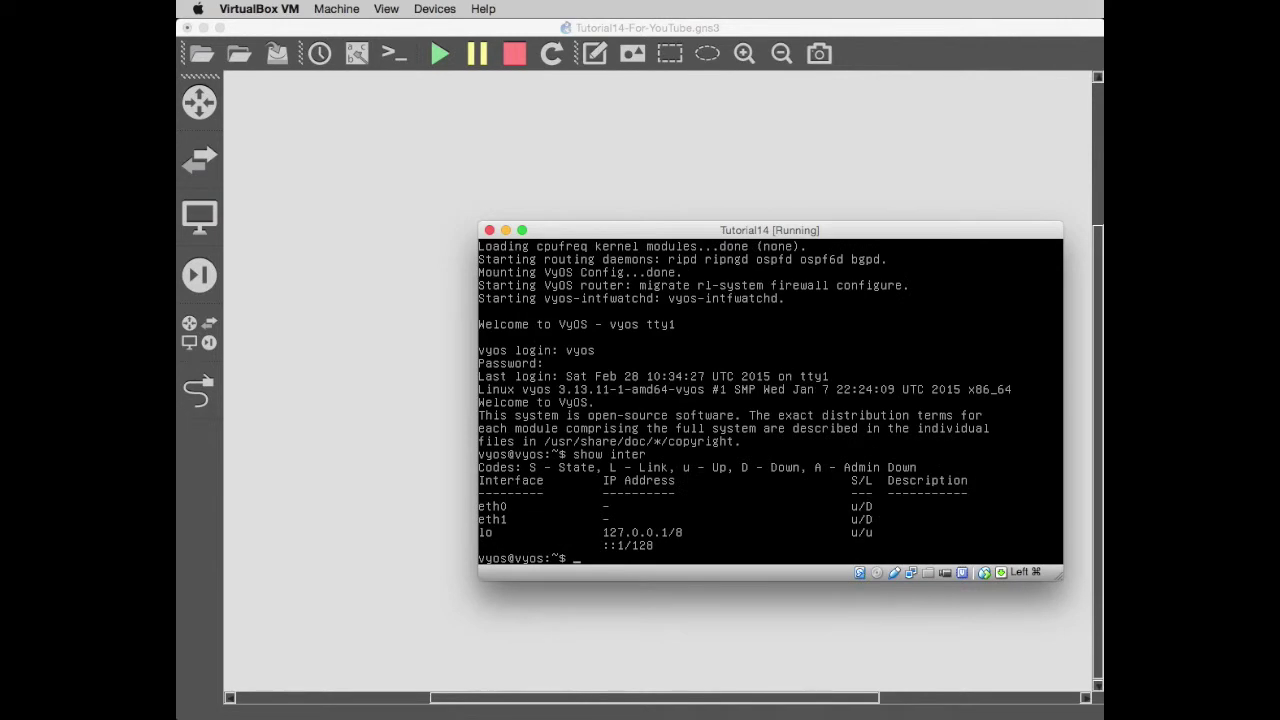
pyautogui.click(506, 231)
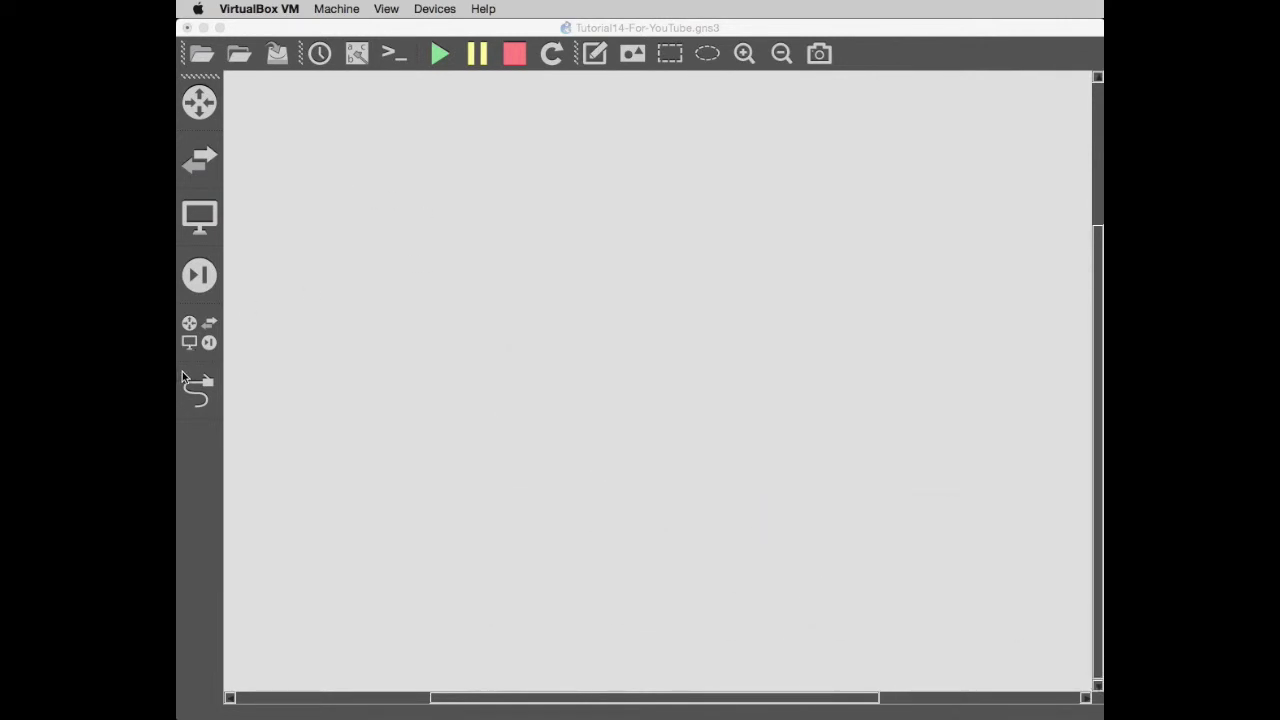
# Place a Tutorial14 node at the canvas upper centre and review its network settings.
pyautogui.click(194, 331)
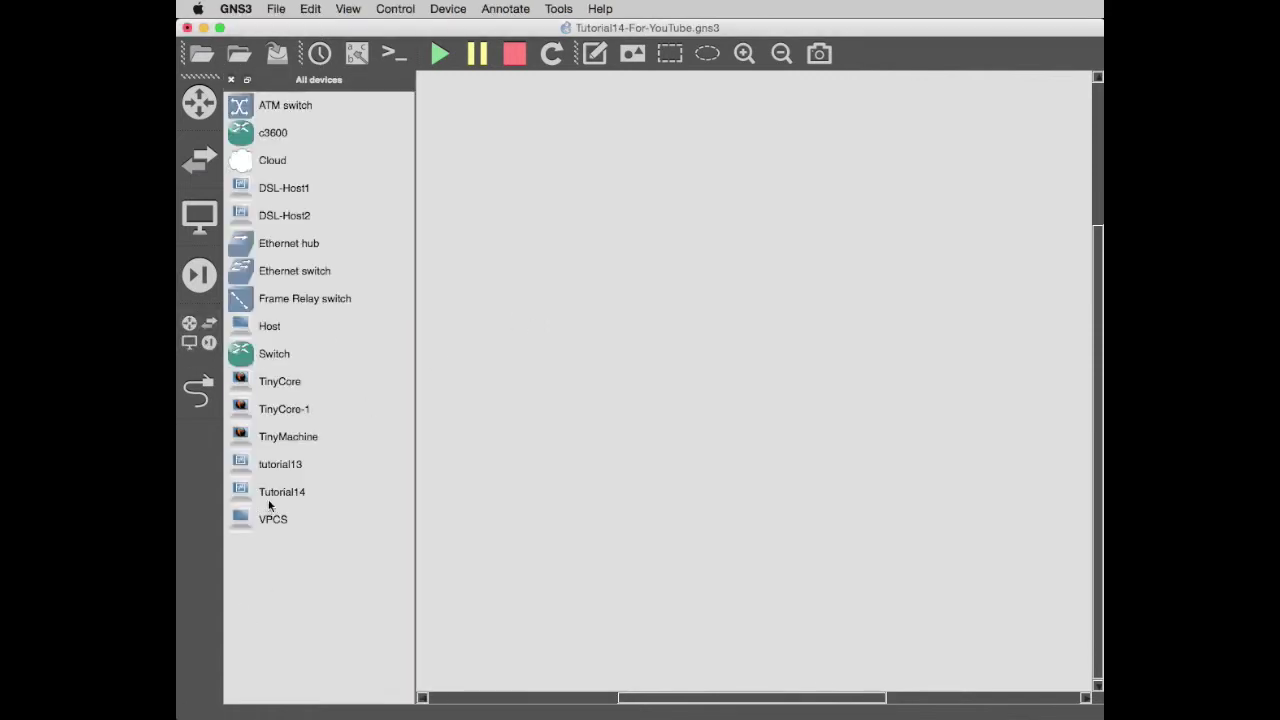
pyautogui.moveTo(270, 498); pyautogui.dragTo(855, 255)
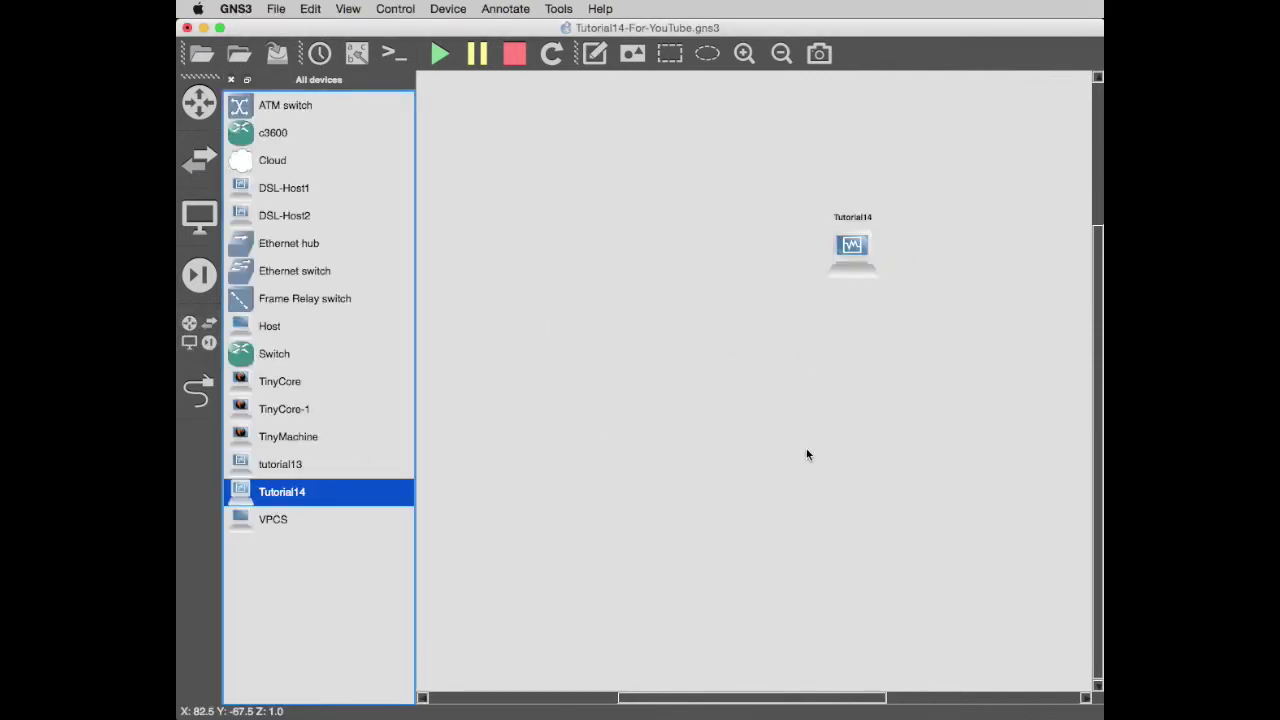
pyautogui.moveTo(854, 250); pyautogui.dragTo(833, 250)
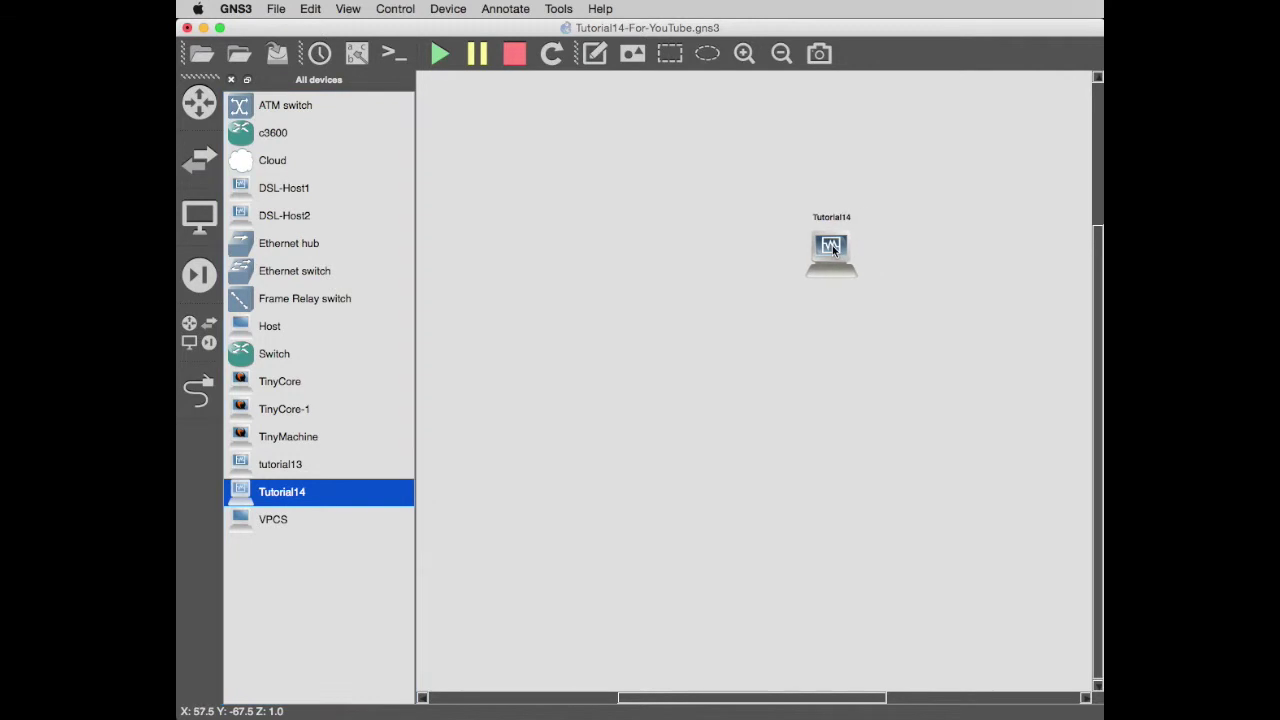
pyautogui.rightClick(831, 250)
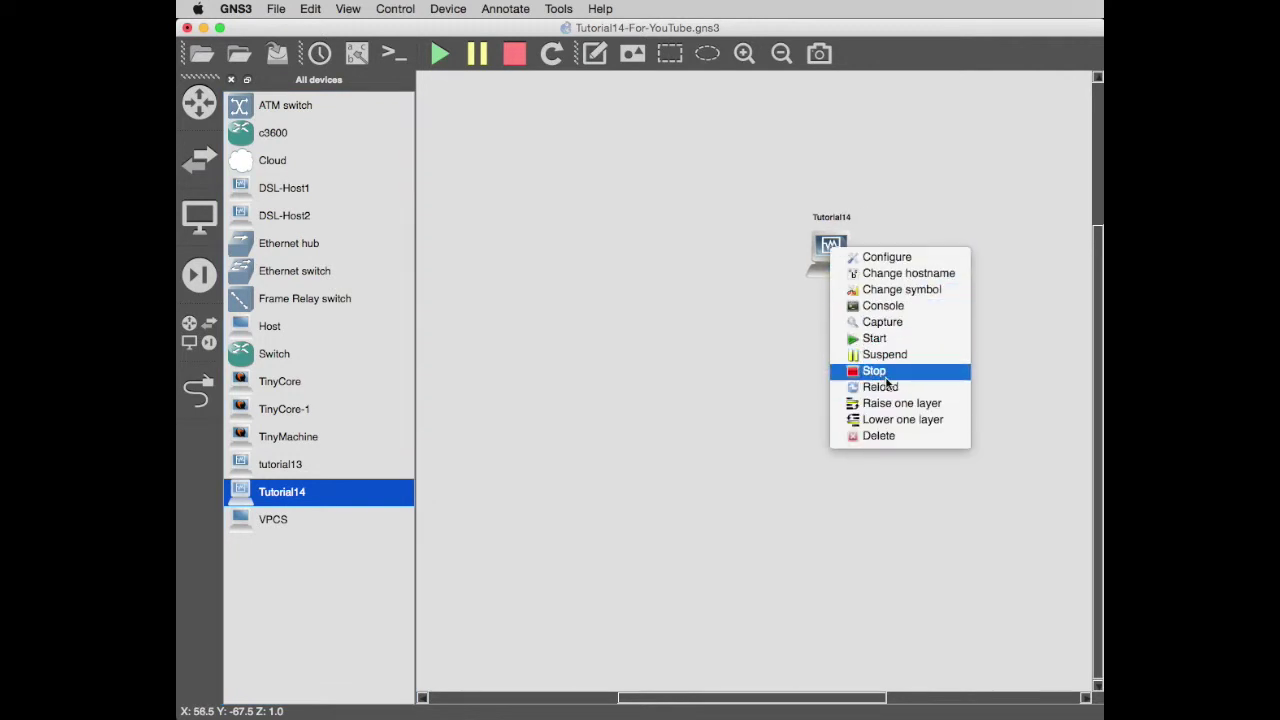
pyautogui.click(876, 260)
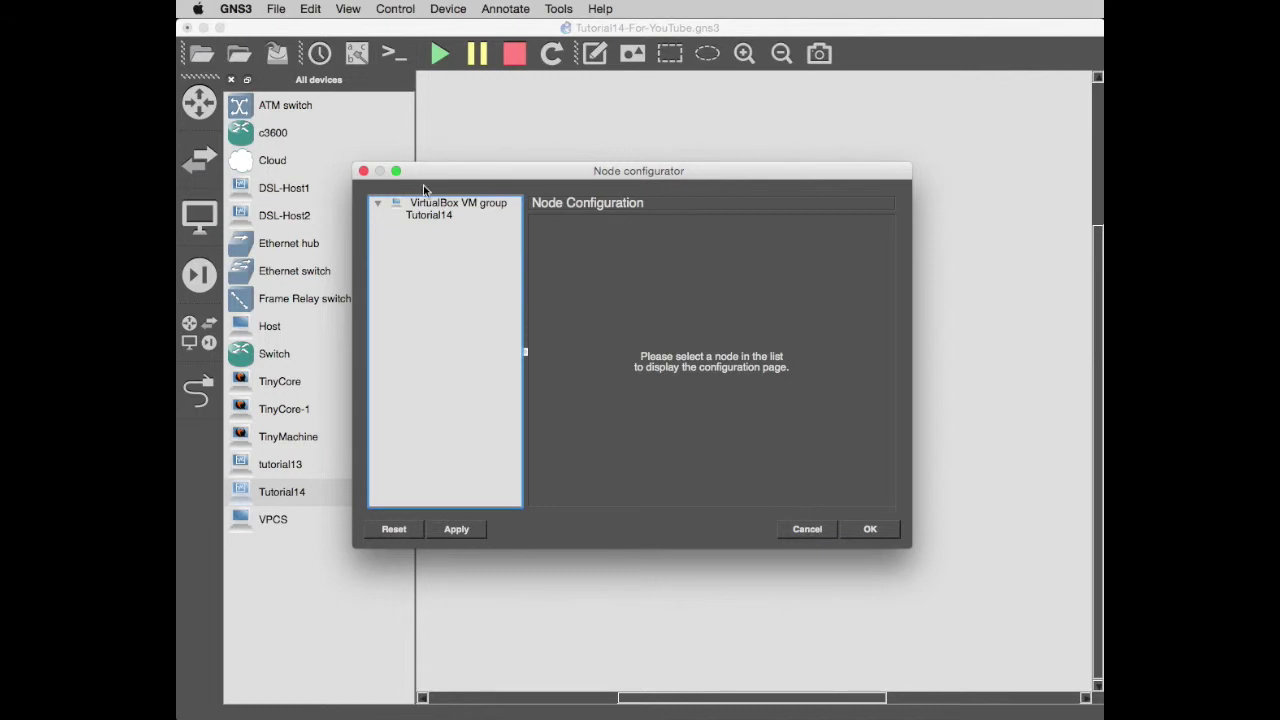
pyautogui.click(426, 216)
pyautogui.click(756, 229)
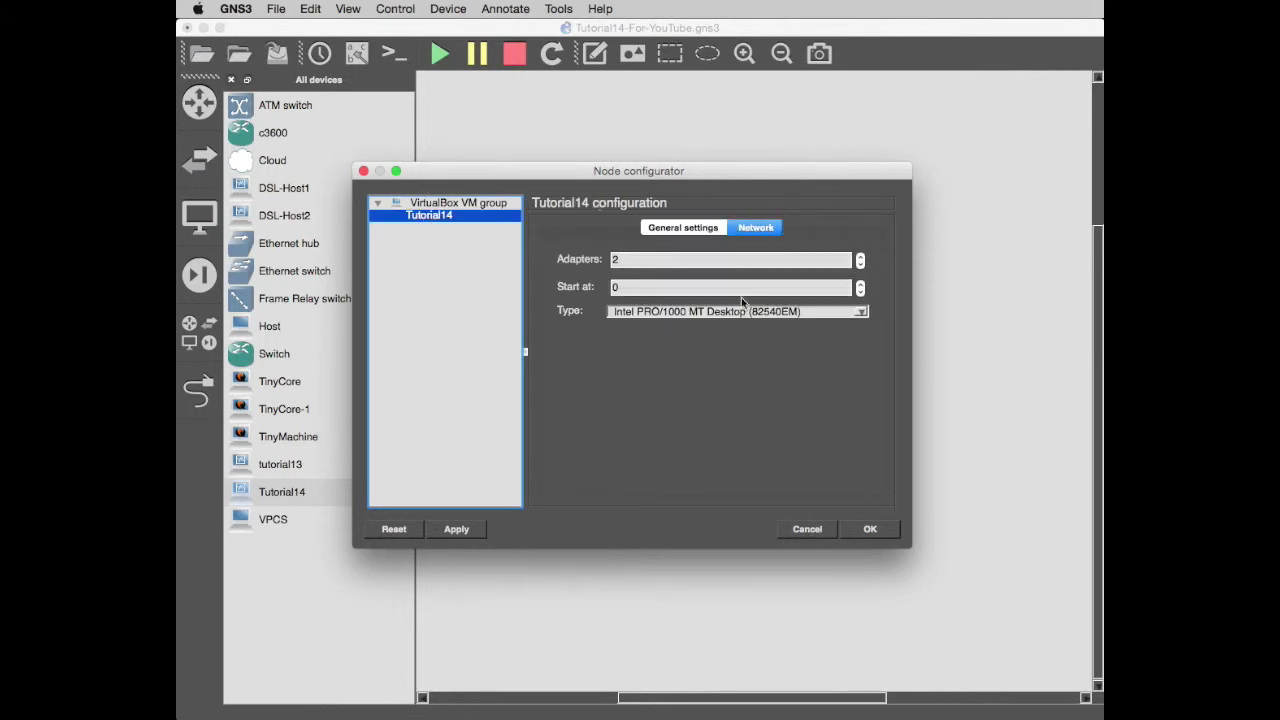
pyautogui.click(812, 531)
# Change Tutorial14's symbol to router and place a c3600 router to its left.
pyautogui.rightClick(838, 254)
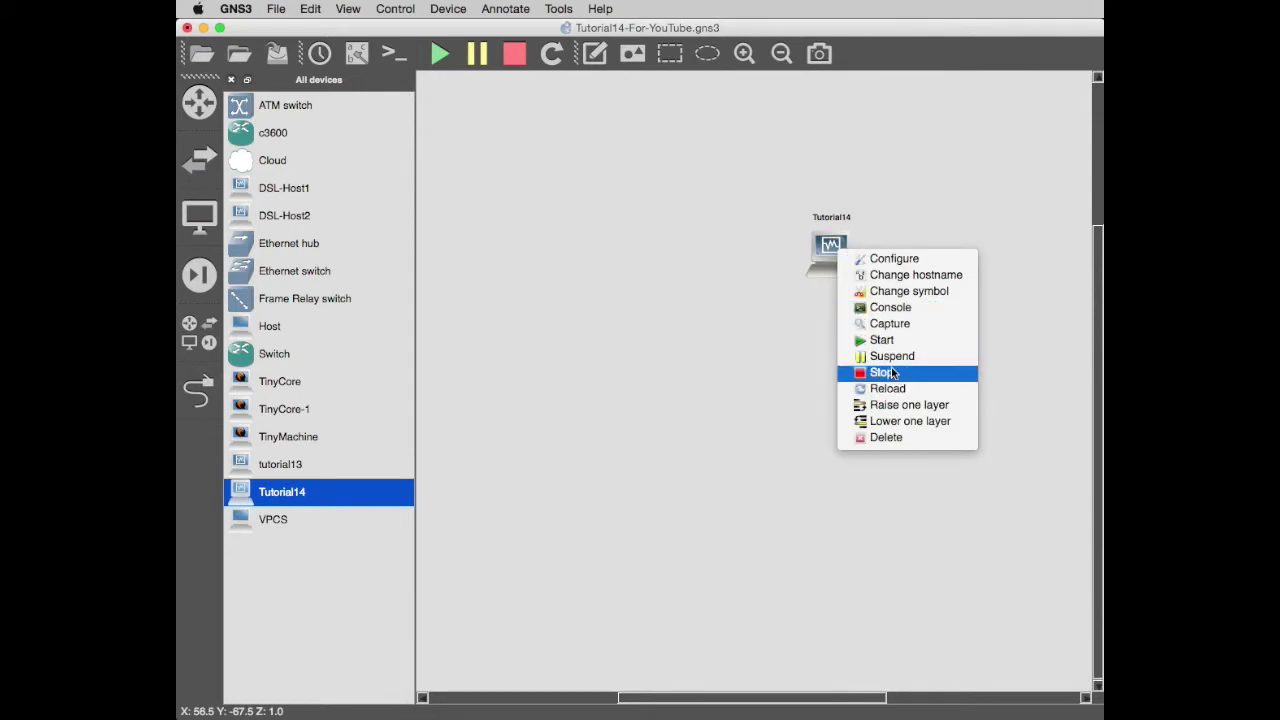
pyautogui.click(908, 291)
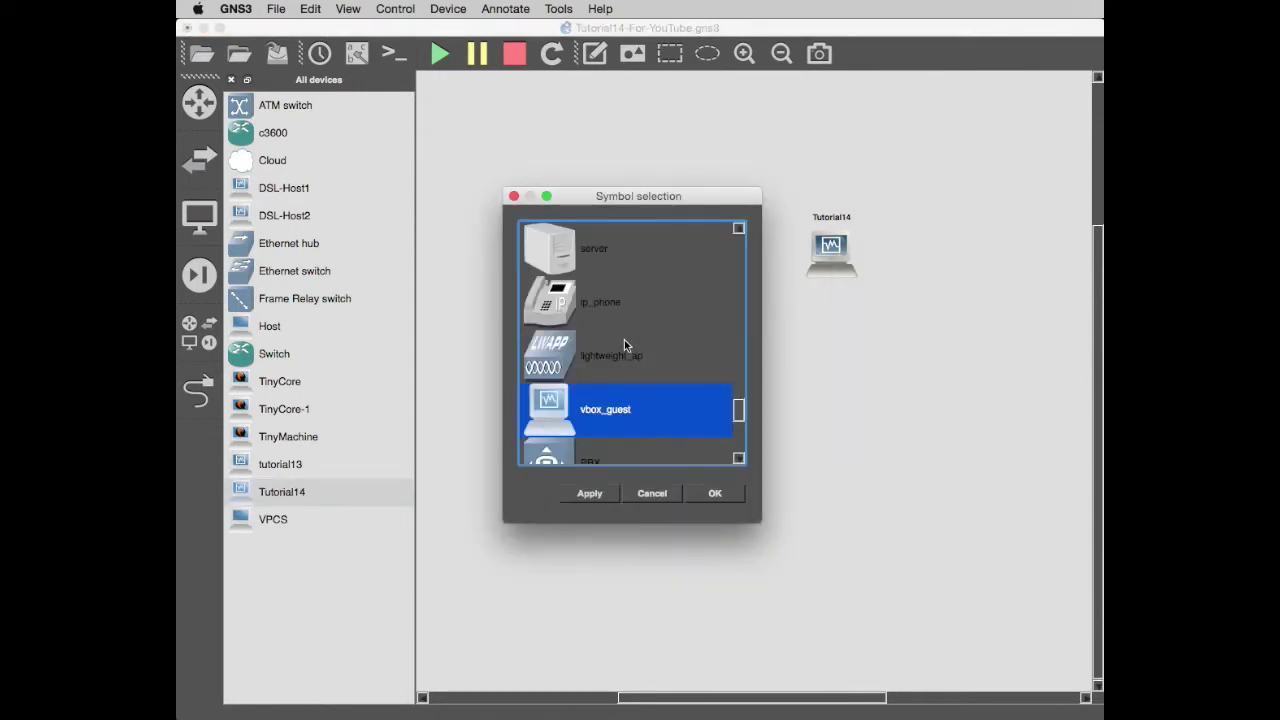
pyautogui.scroll(3, 720, 305)
pyautogui.click(562, 418)
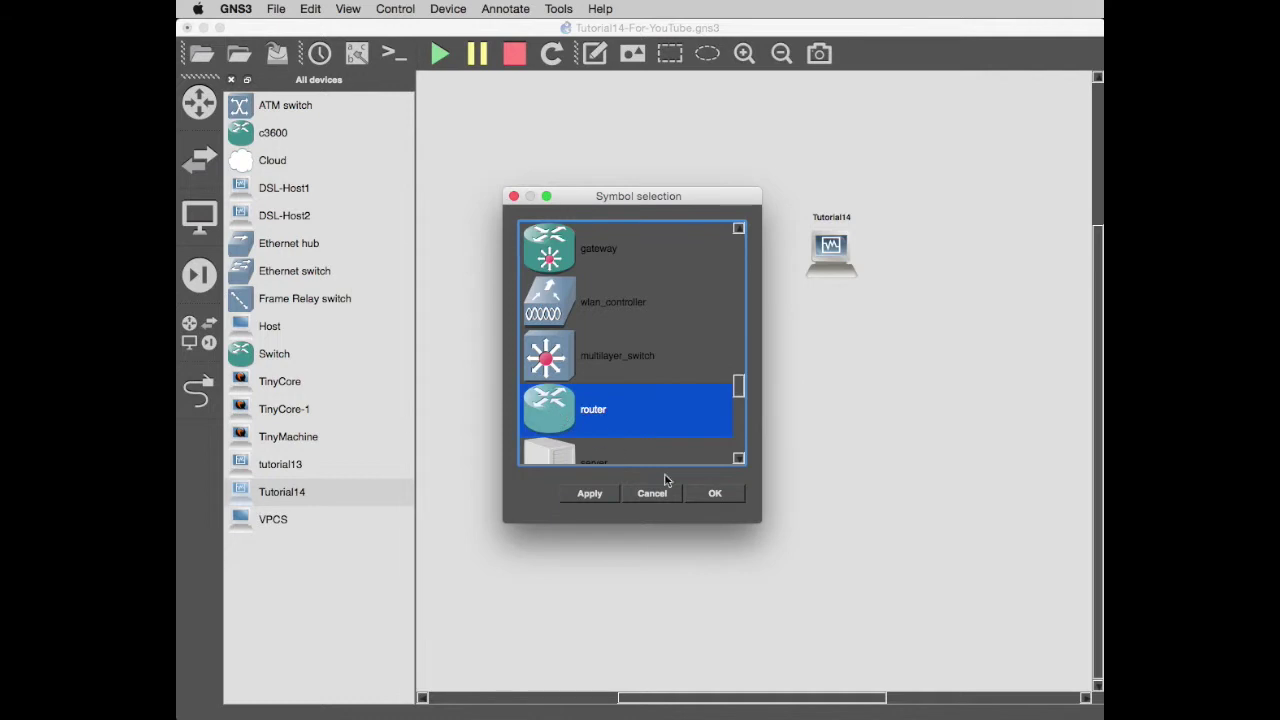
pyautogui.click(724, 499)
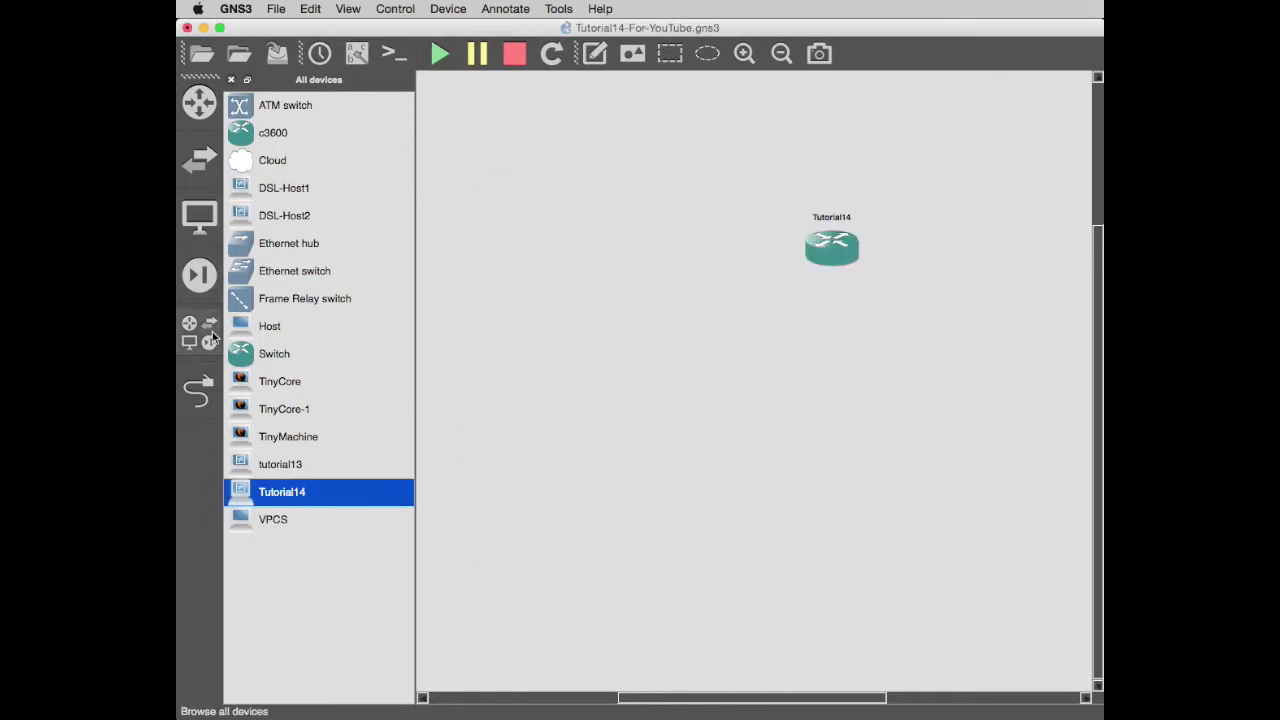
pyautogui.moveTo(245, 135); pyautogui.dragTo(697, 272)
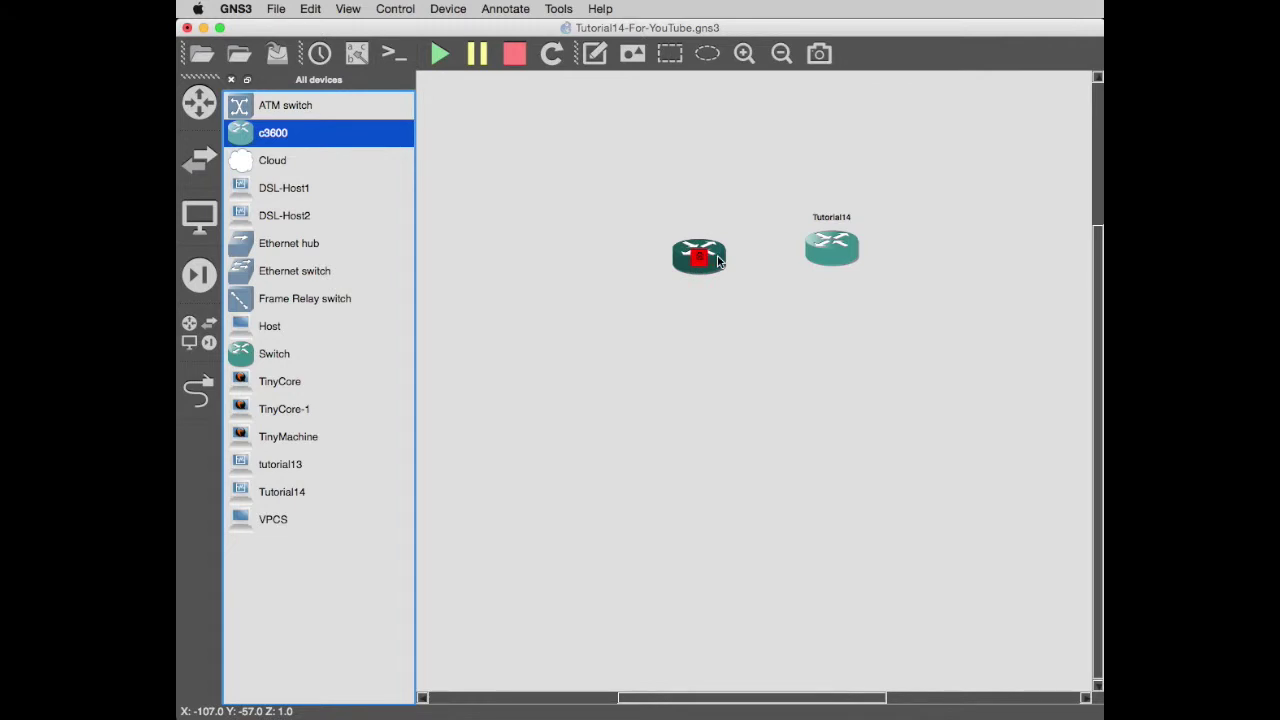
# Nudge R1 into position and look over its configuration without changes.
pyautogui.moveTo(718, 261); pyautogui.dragTo(693, 251)
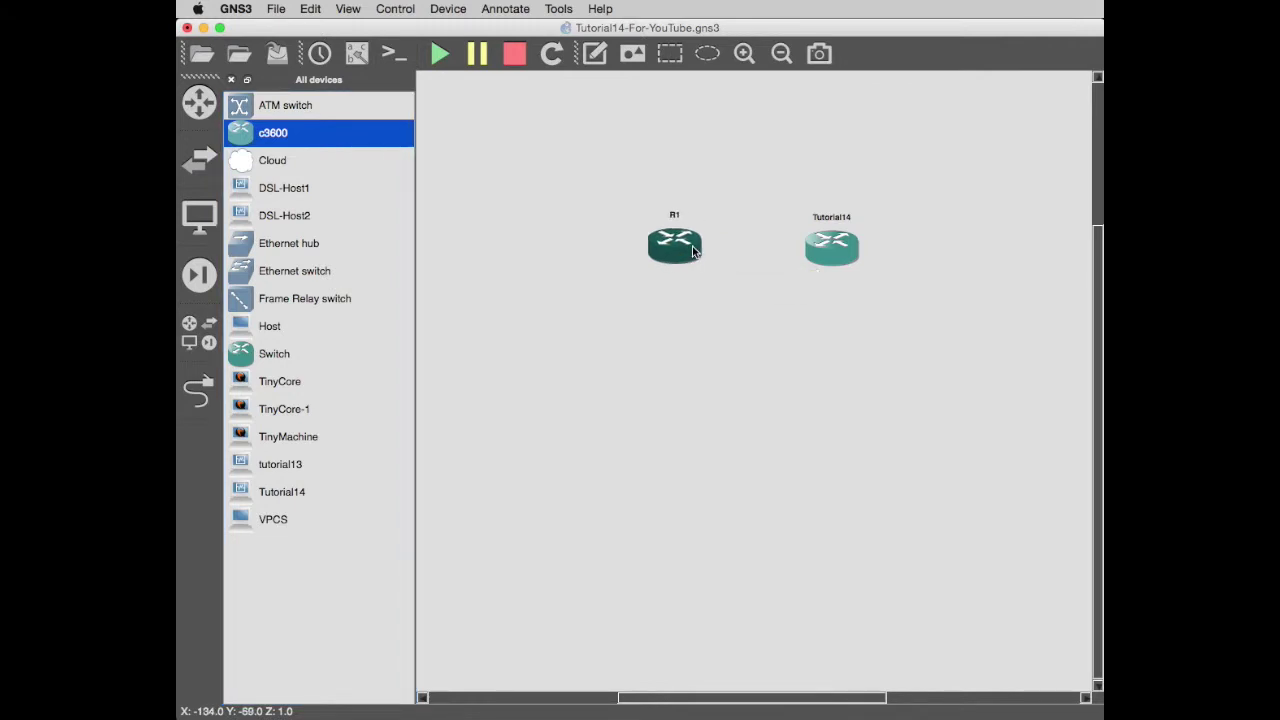
pyautogui.rightClick(693, 251)
pyautogui.click(751, 264)
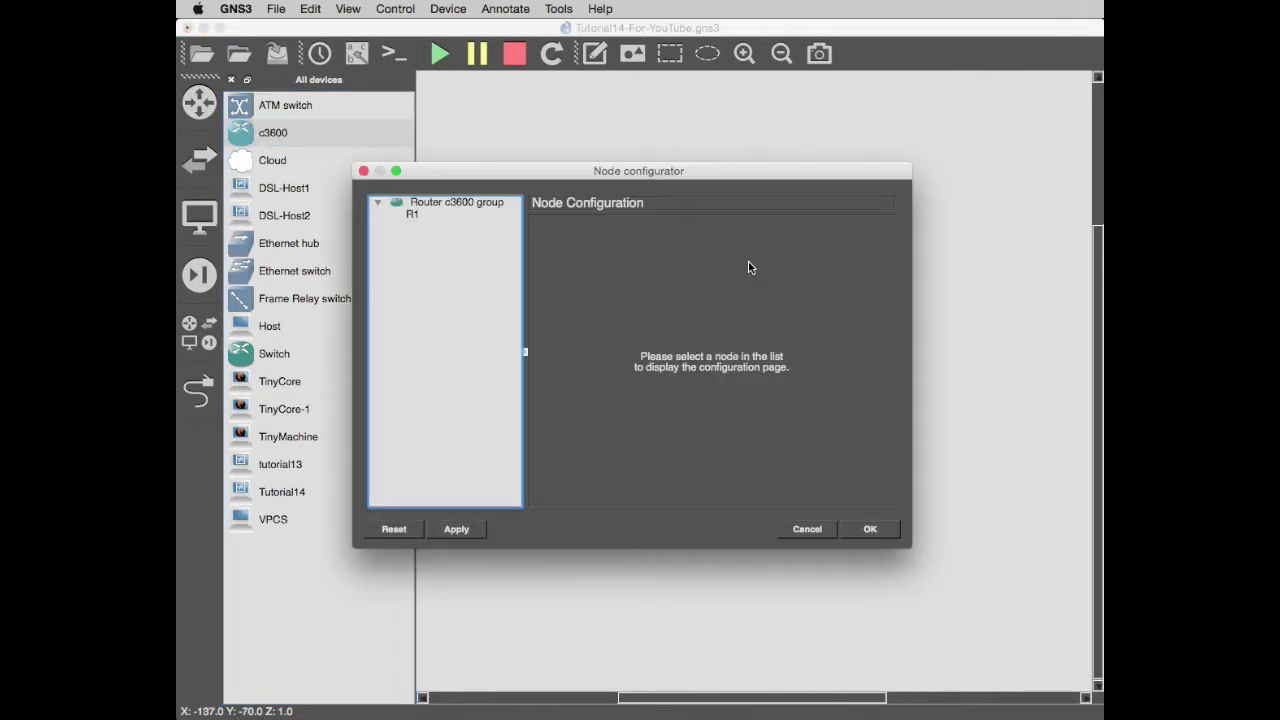
pyautogui.click(414, 215)
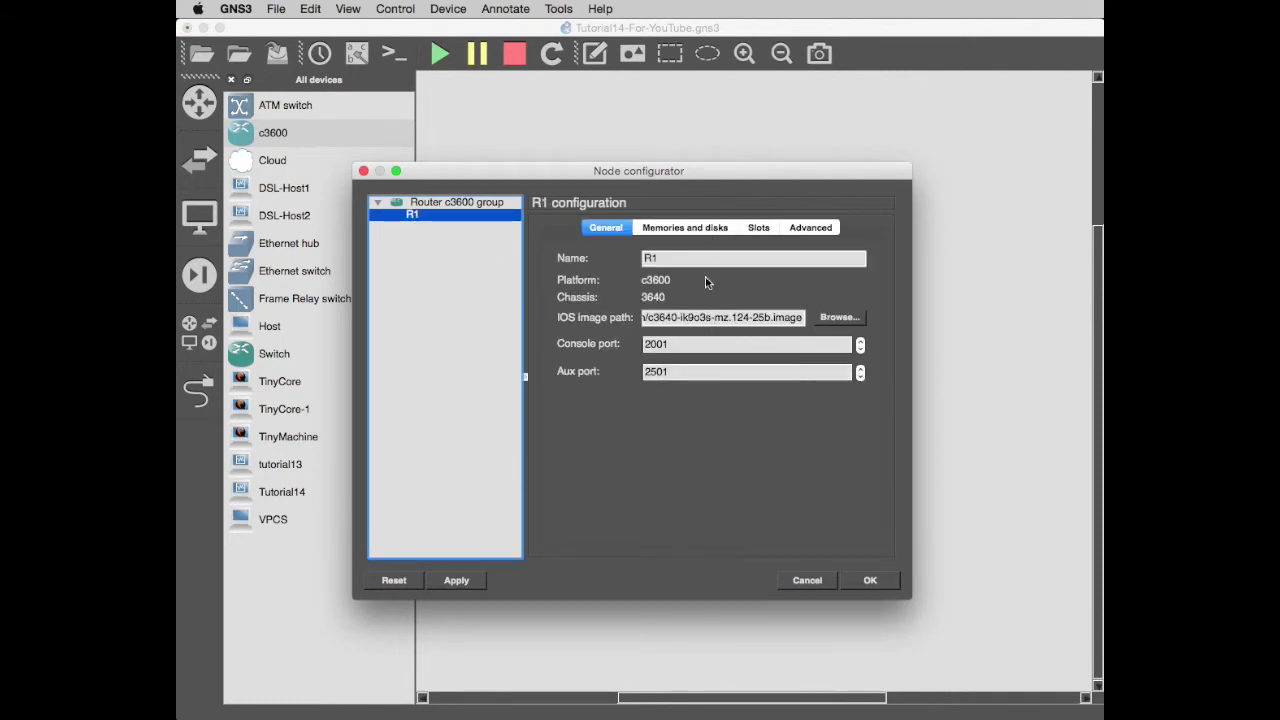
pyautogui.click(812, 587)
# Fit R1 with NM-1FE-TX adapters in slots 0 and 1 and save.
pyautogui.rightClick(673, 245)
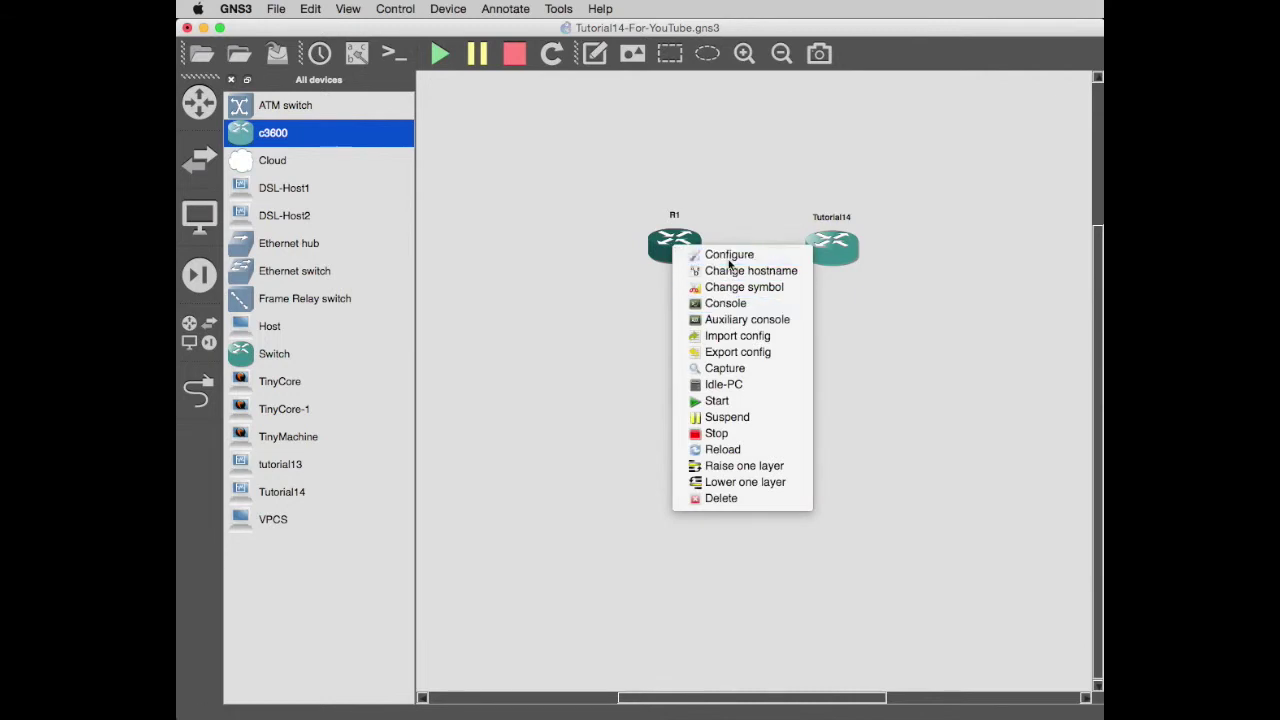
pyautogui.click(728, 256)
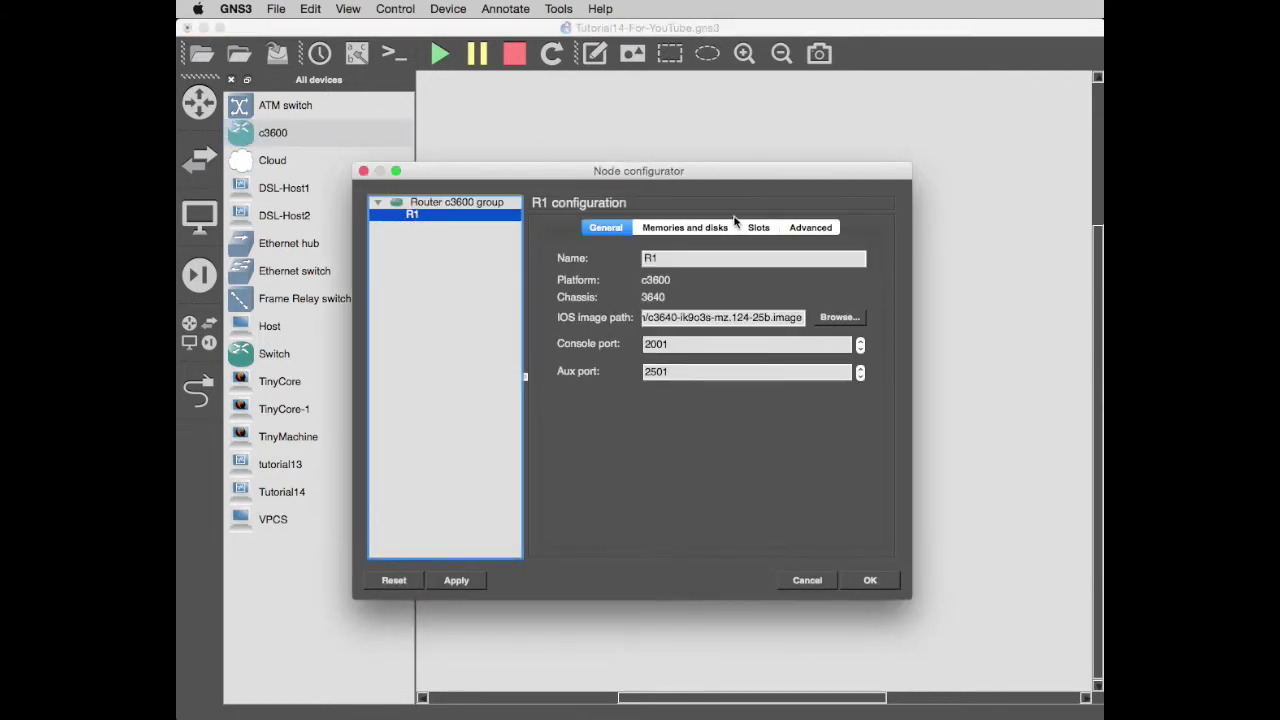
pyautogui.click(758, 229)
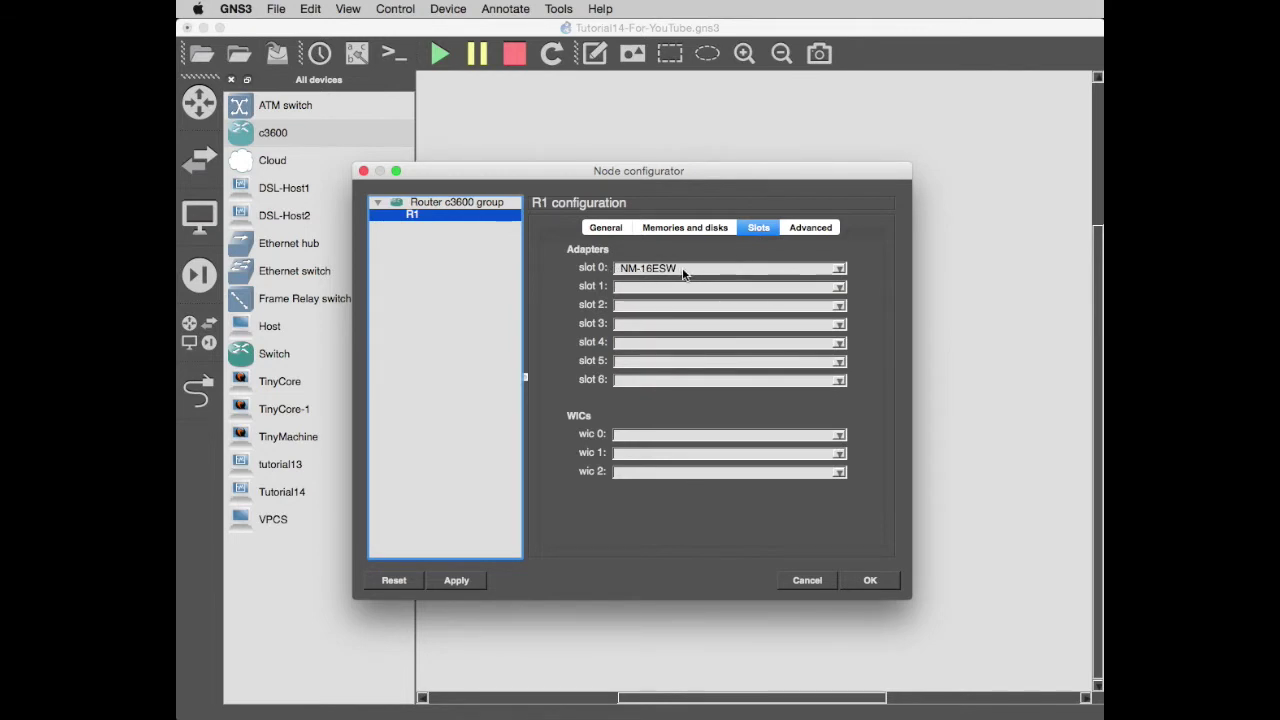
pyautogui.click(839, 271)
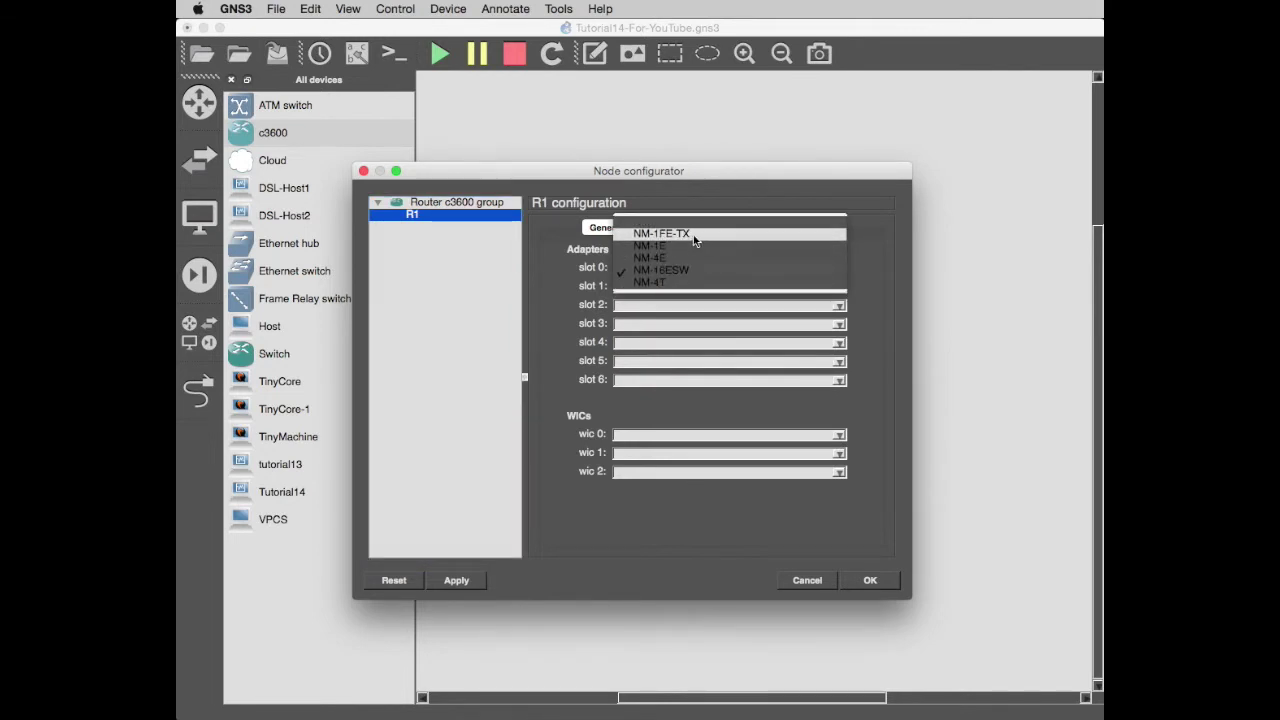
pyautogui.click(695, 240)
pyautogui.click(839, 288)
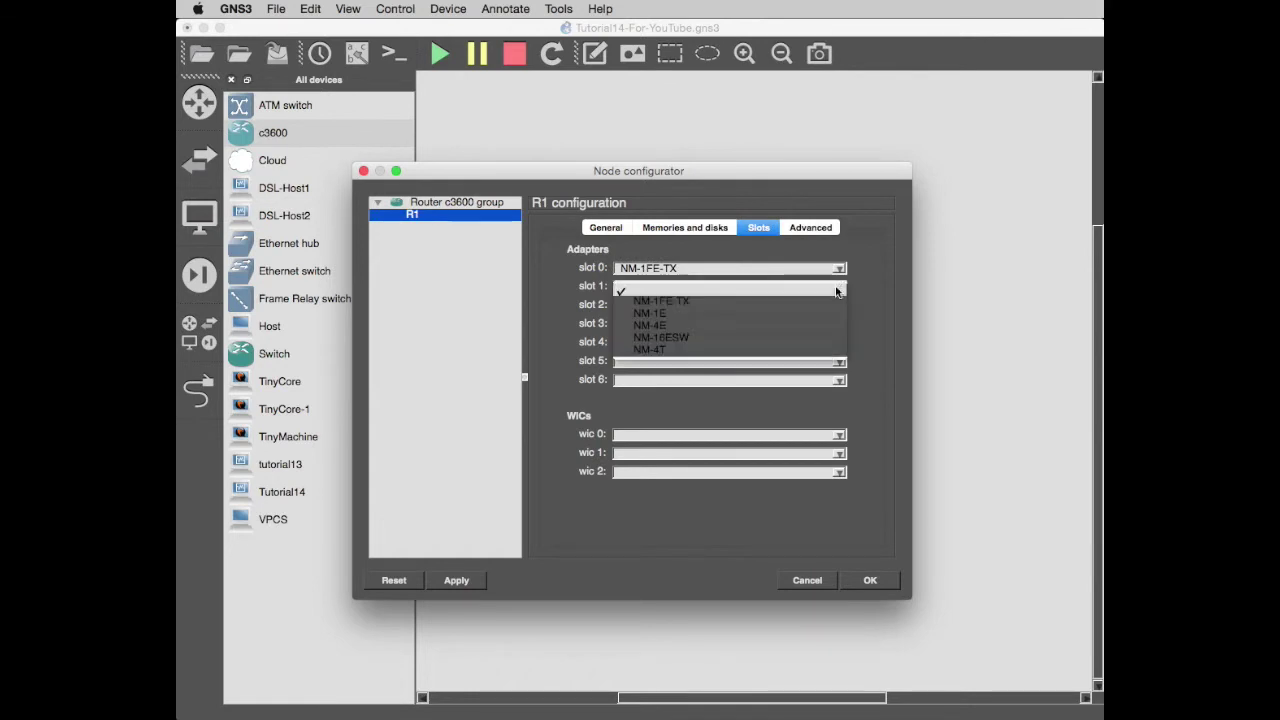
pyautogui.click(714, 302)
pyautogui.click(870, 580)
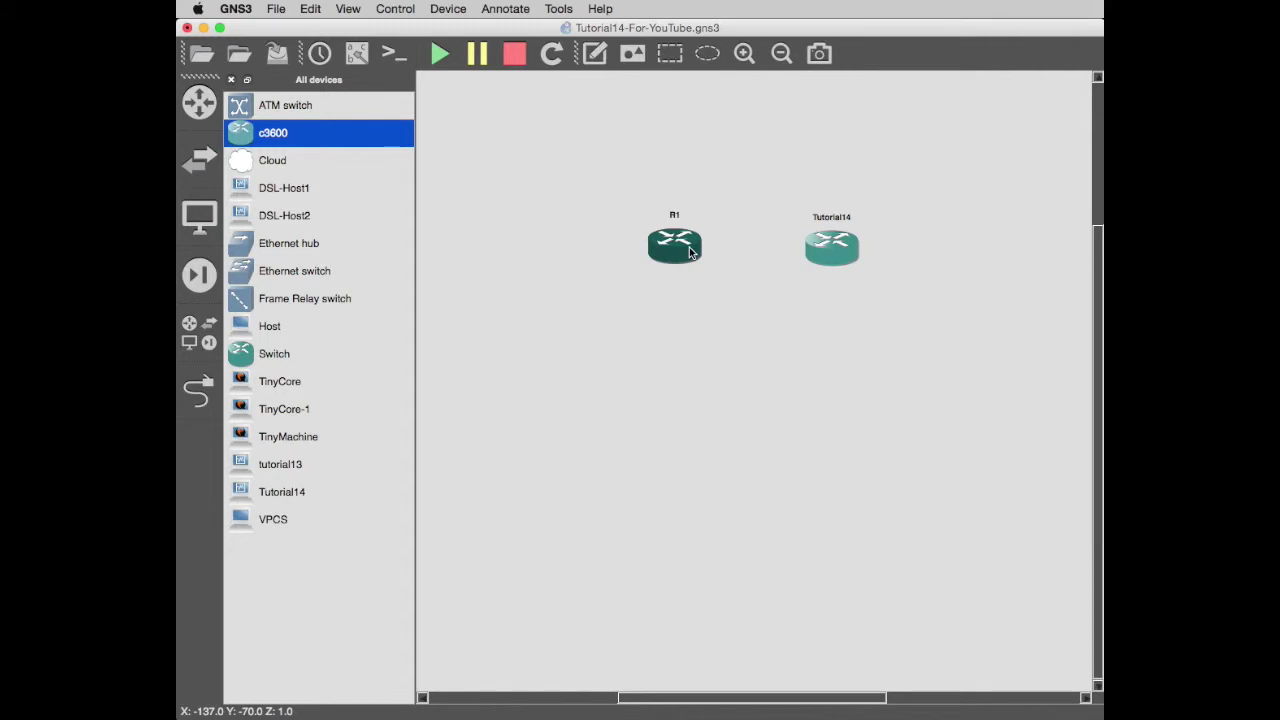
pyautogui.moveTo(689, 253)
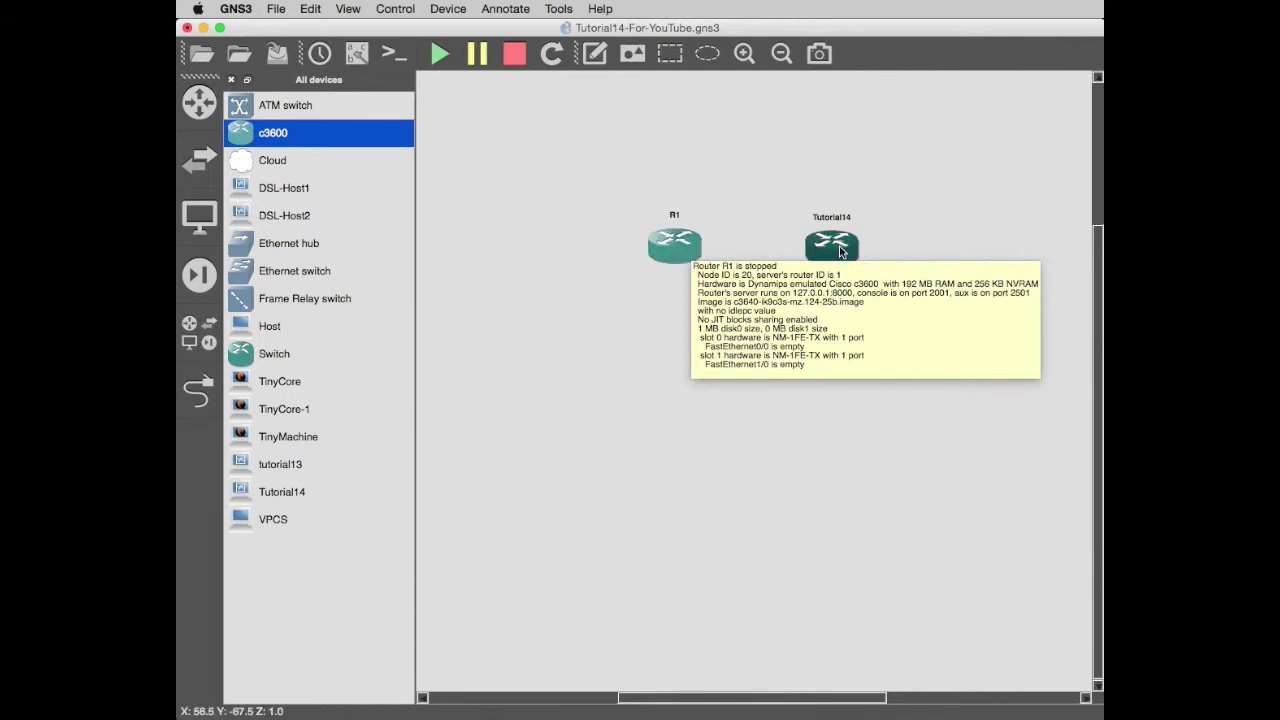
pyautogui.moveTo(838, 250)
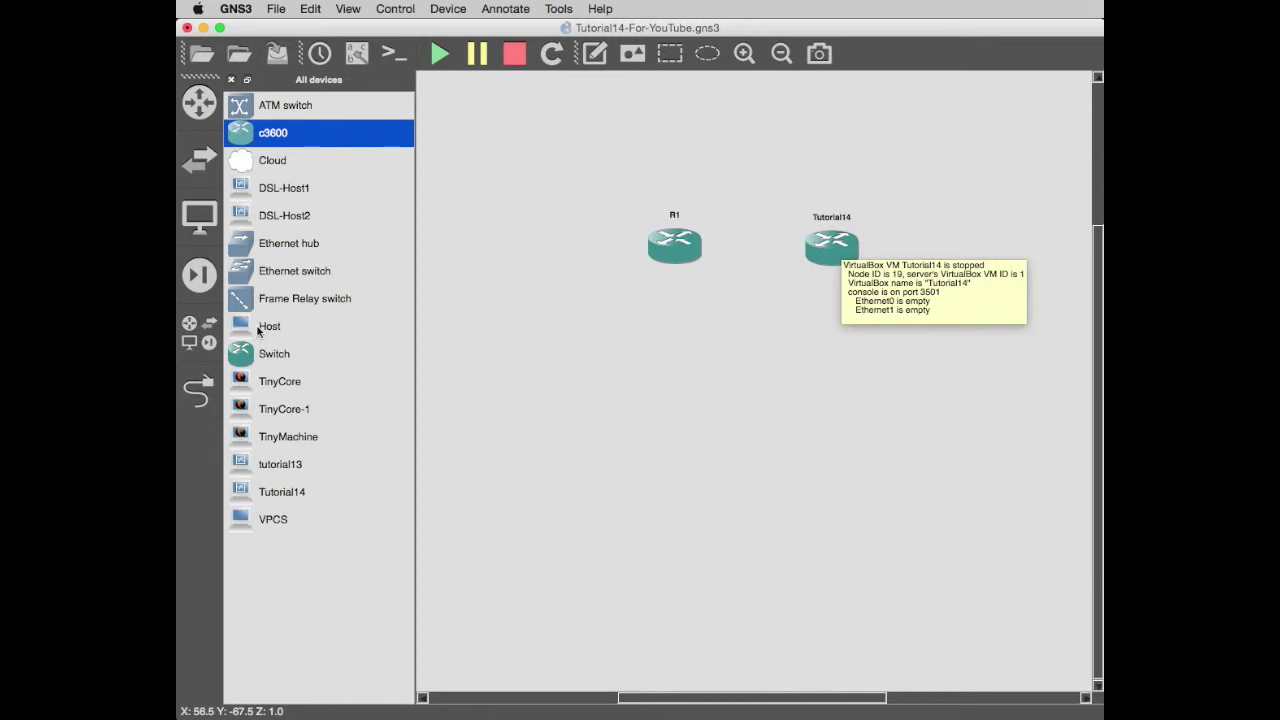
# Add Ethernet switch SW1 below R1 with PC1 and PC2 beneath it, checking the slide layout.
pyautogui.moveTo(246, 276); pyautogui.dragTo(848, 348)
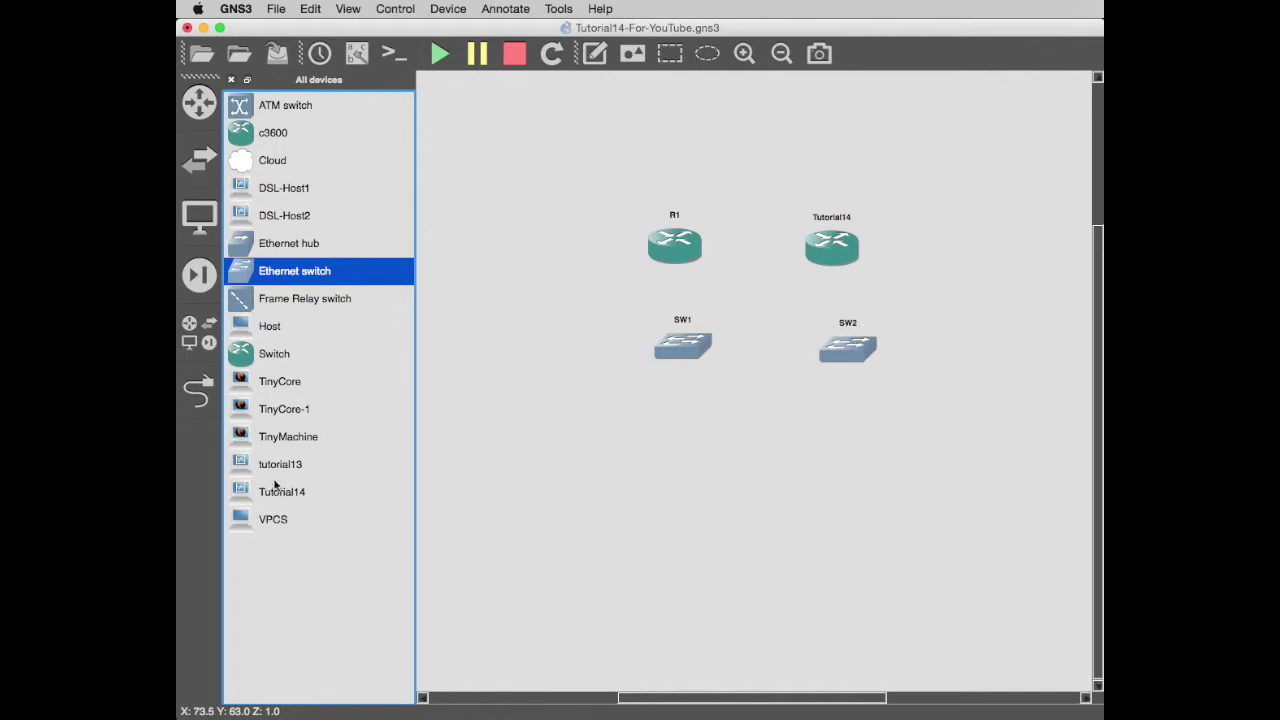
pyautogui.moveTo(242, 522); pyautogui.dragTo(586, 450)
pyautogui.moveTo(274, 519); pyautogui.dragTo(728, 460)
pyautogui.moveTo(318, 523); pyautogui.dragTo(977, 460)
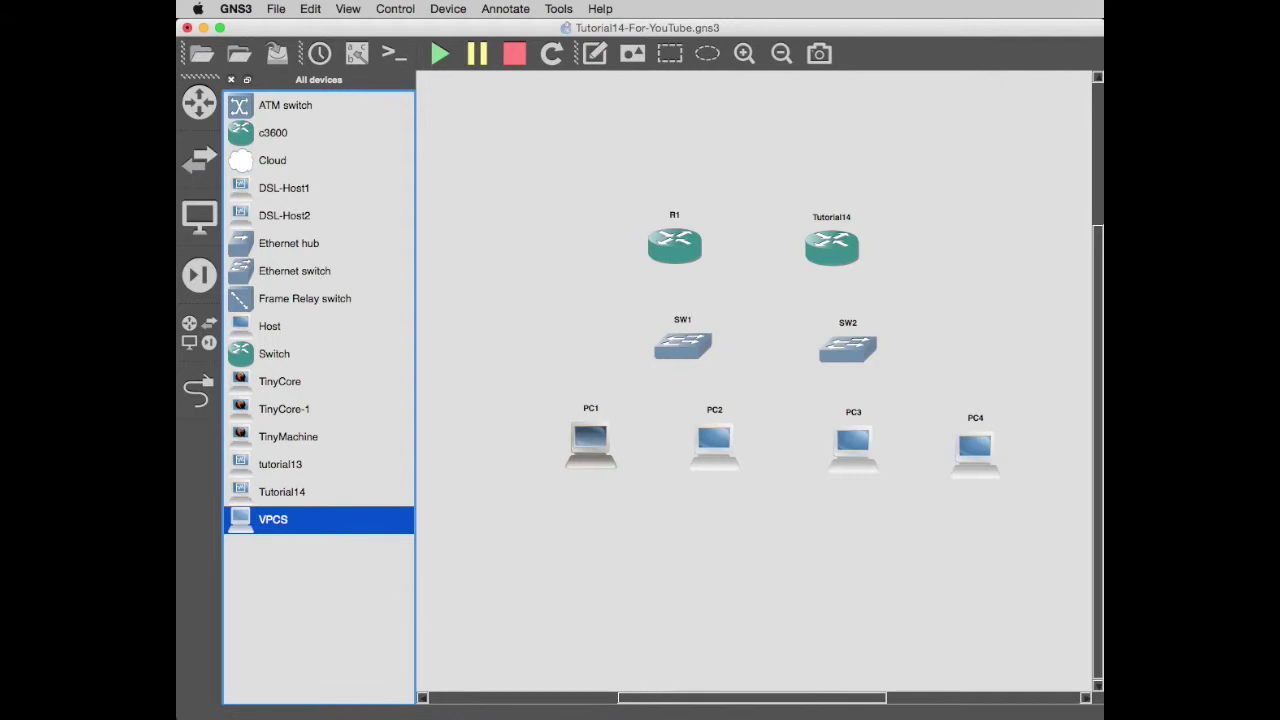
pyautogui.press('super+Tab')
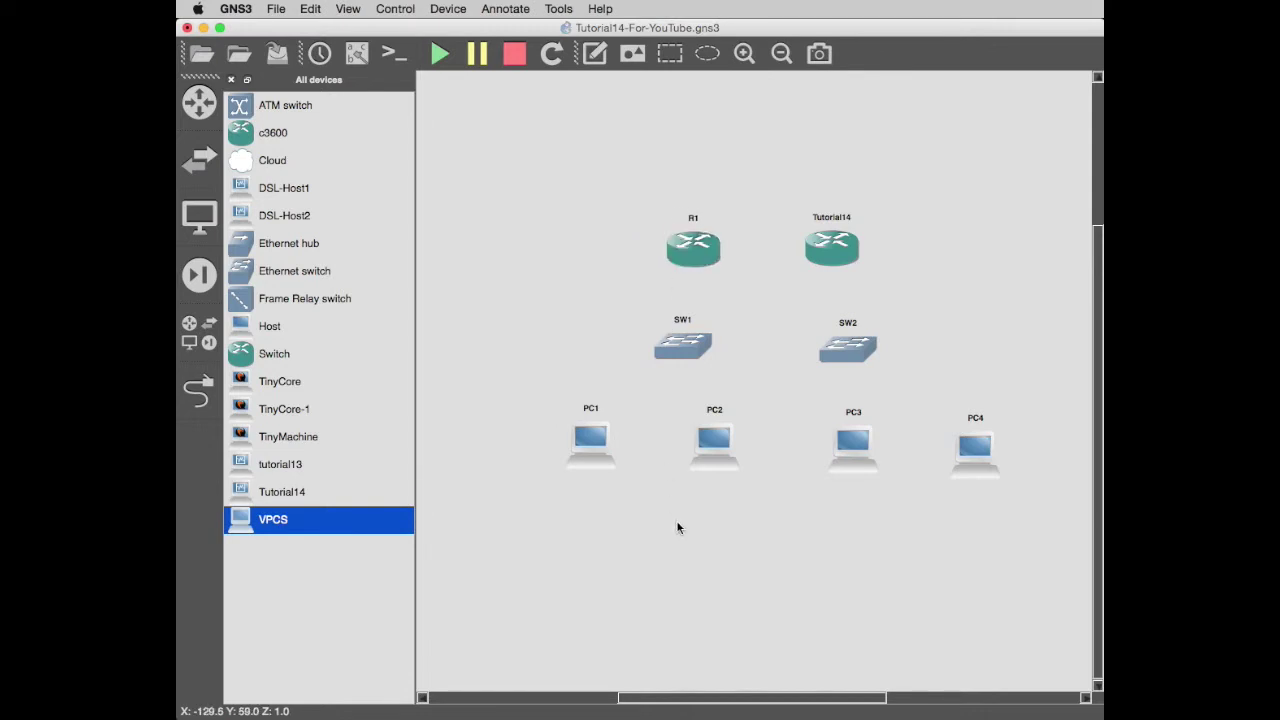
pyautogui.click(203, 397)
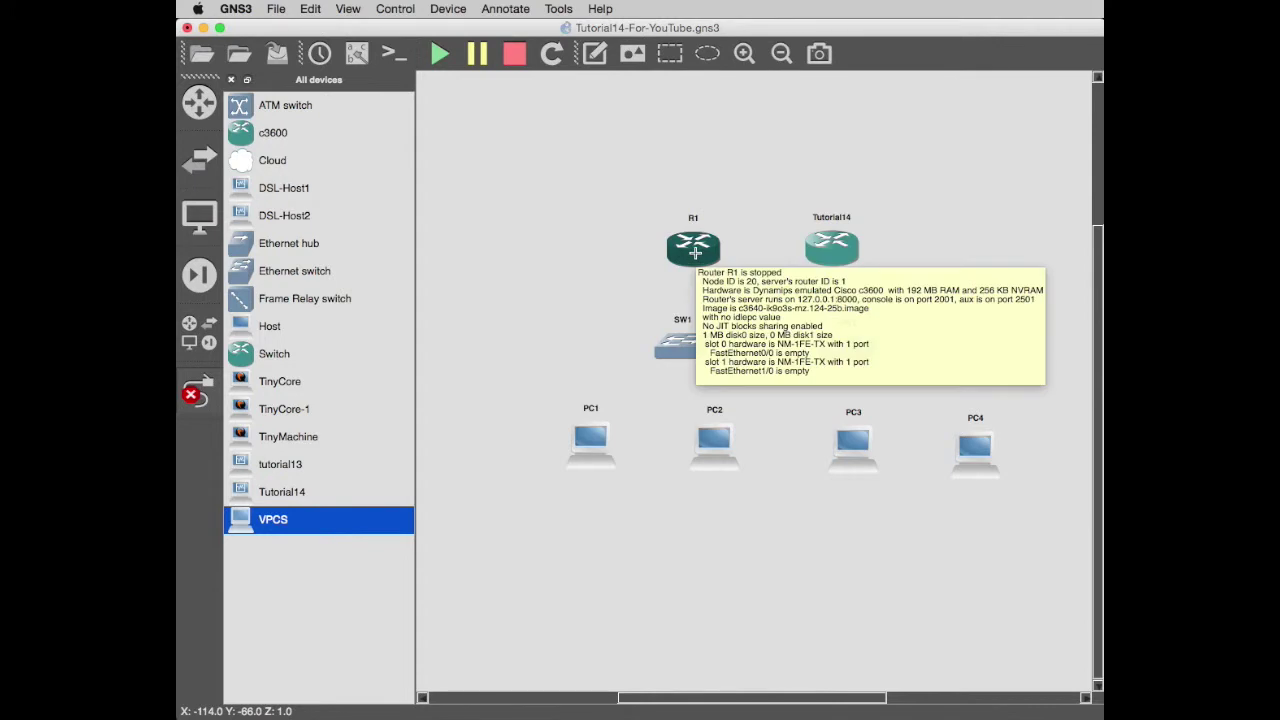
# Link R1's FastEthernet1/0 to SW1 port 1.
pyautogui.click(695, 253)
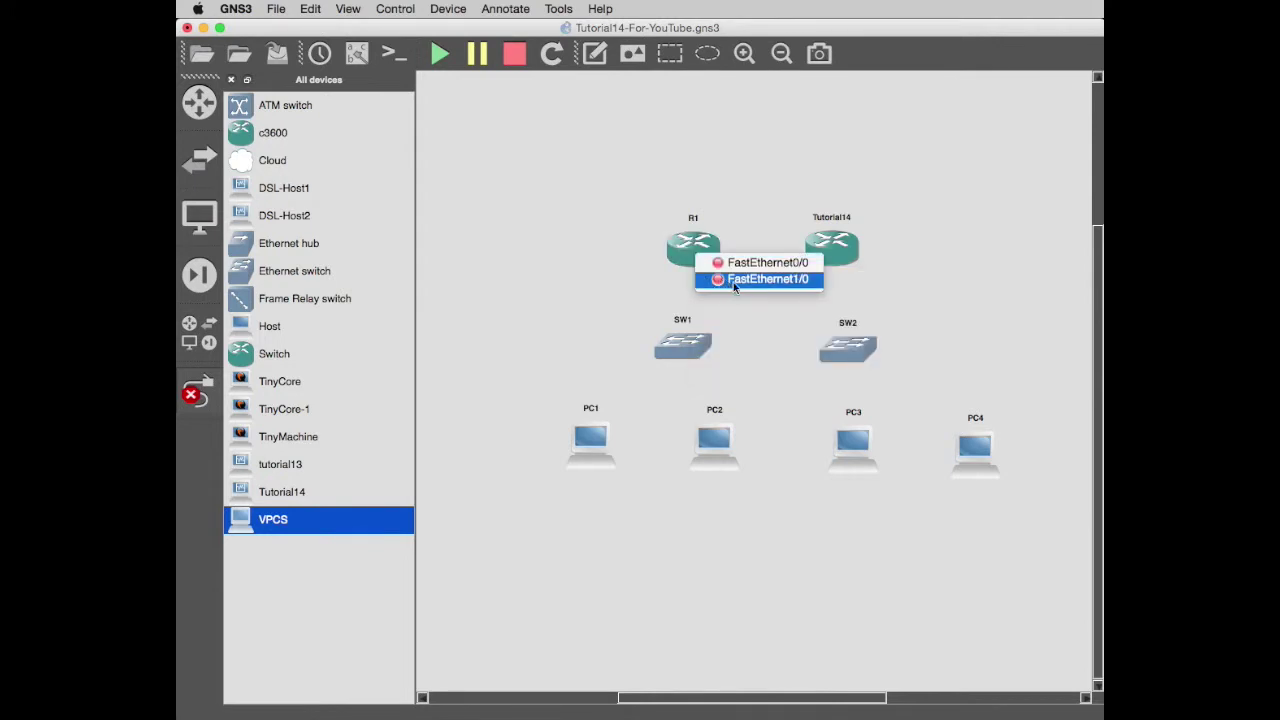
pyautogui.click(790, 264)
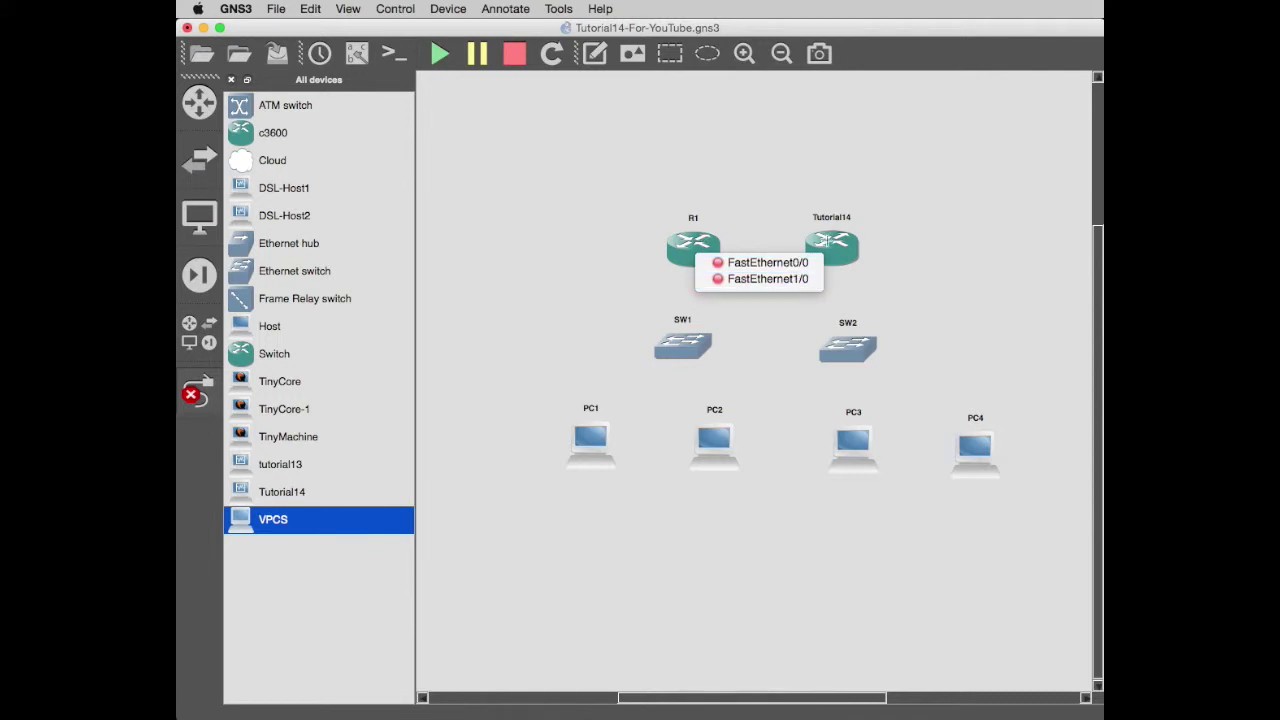
pyautogui.click(757, 279)
pyautogui.click(688, 349)
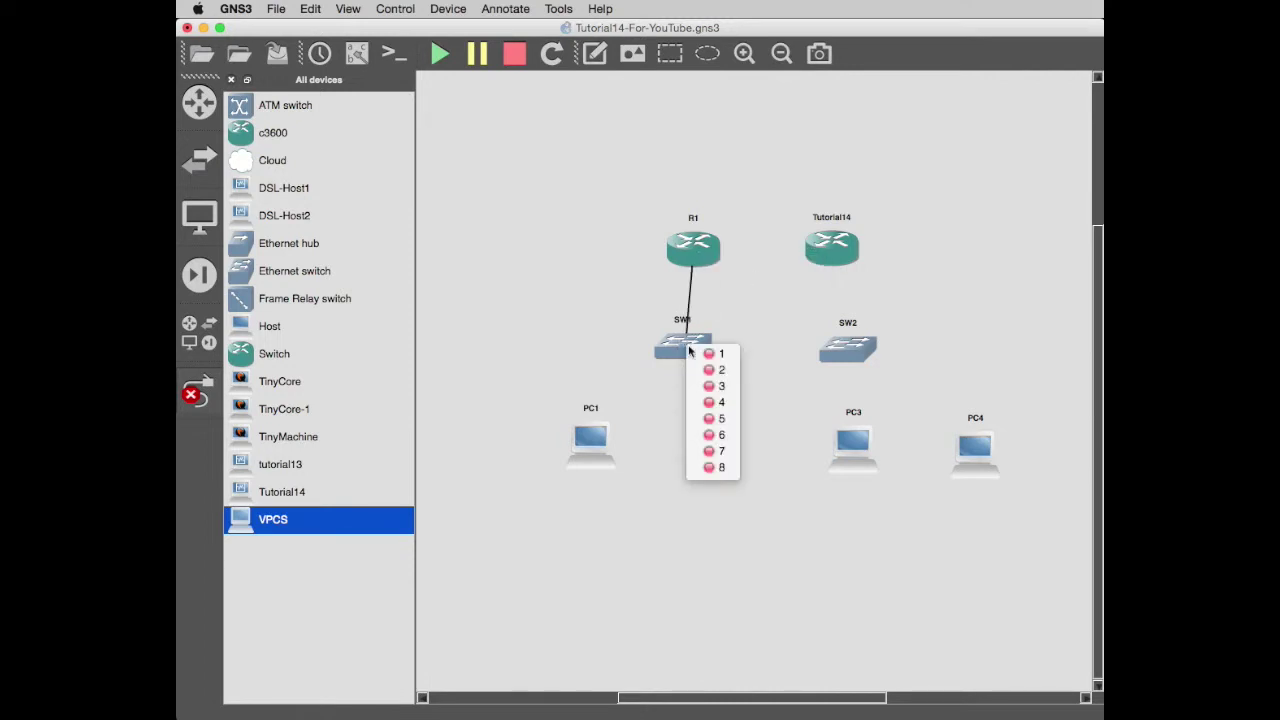
pyautogui.click(718, 354)
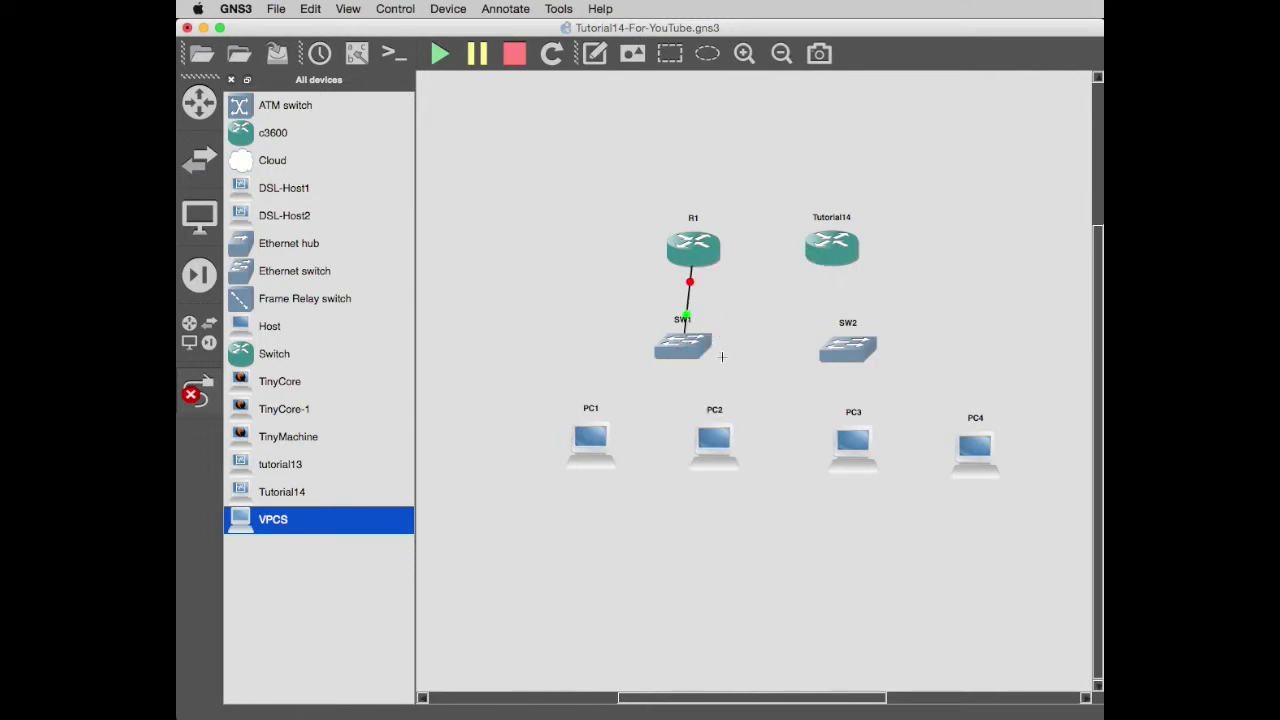
# Link SW1 to PC1 and to PC2 (via port 3) on their Ethernet0 ports.
pyautogui.click(706, 352)
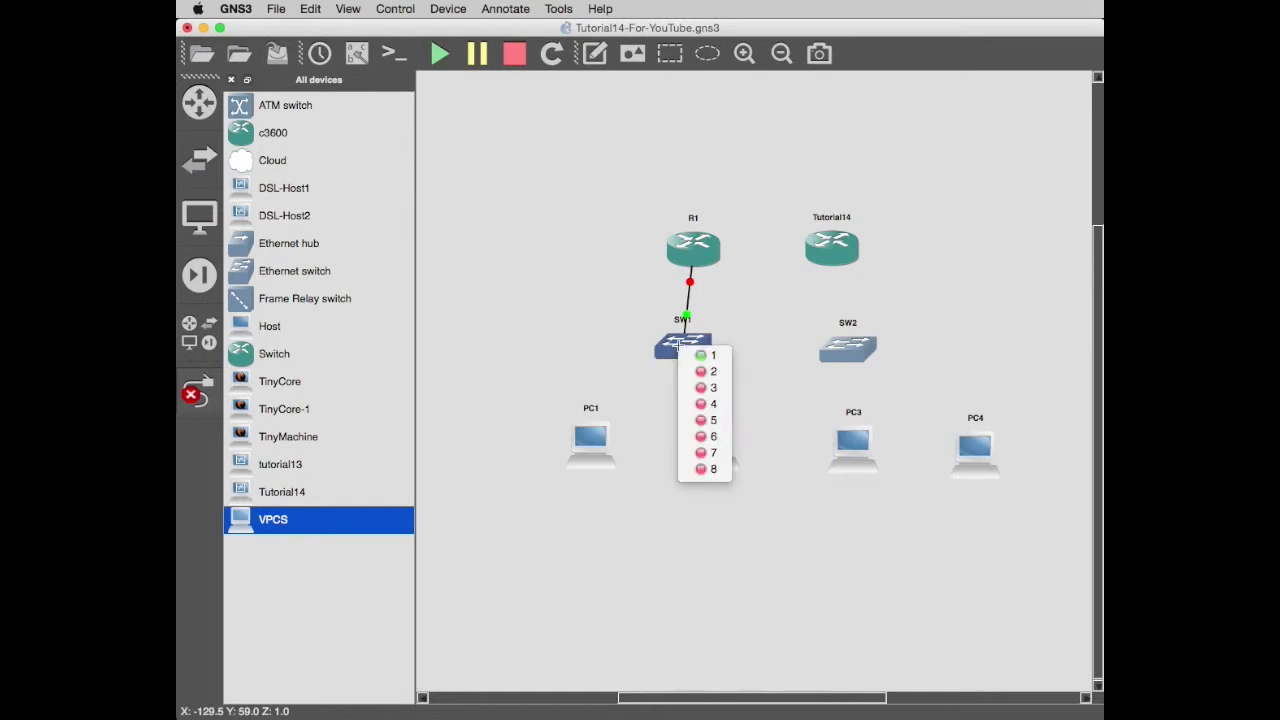
pyautogui.click(708, 372)
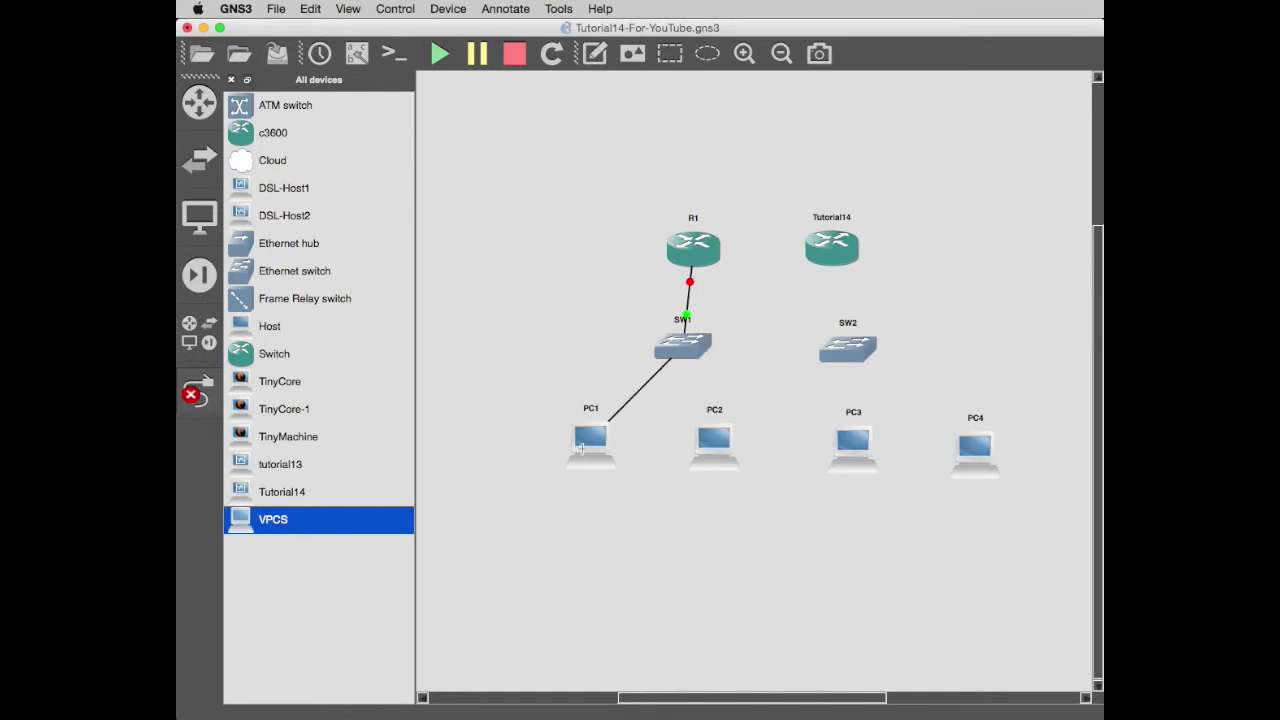
pyautogui.click(590, 441)
pyautogui.click(643, 455)
pyautogui.click(683, 349)
pyautogui.click(716, 389)
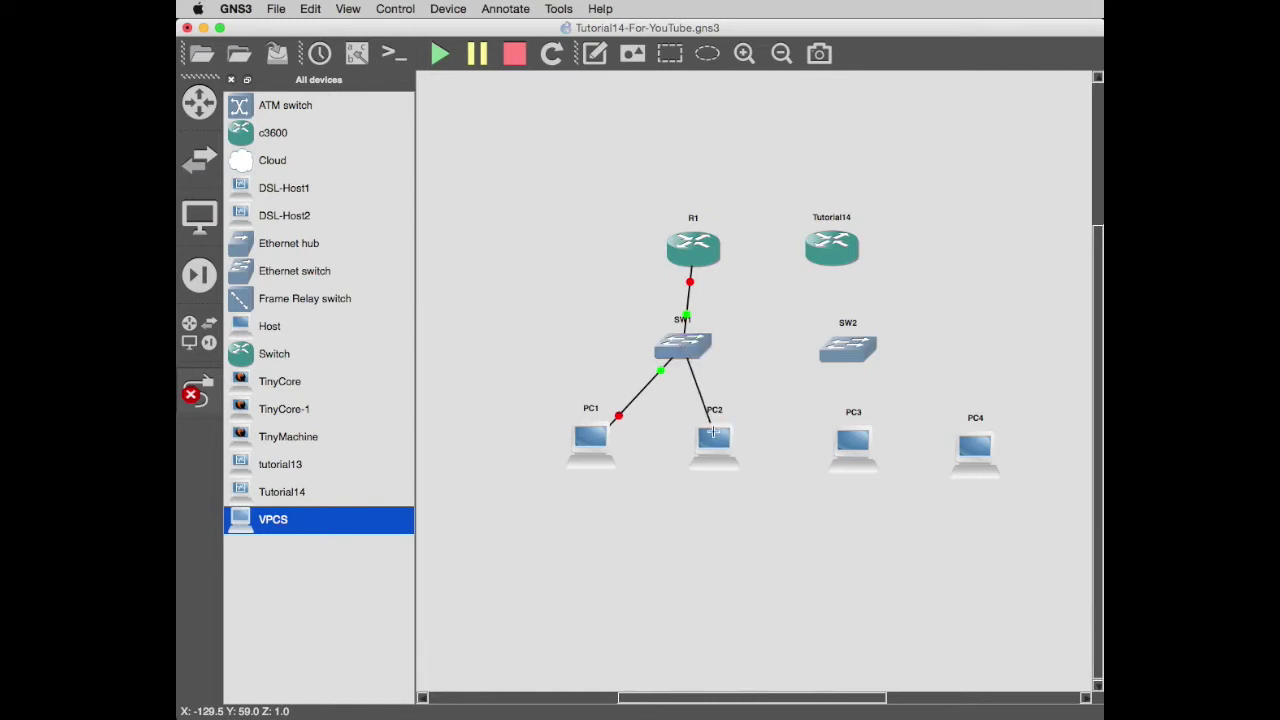
pyautogui.click(712, 440)
pyautogui.click(764, 452)
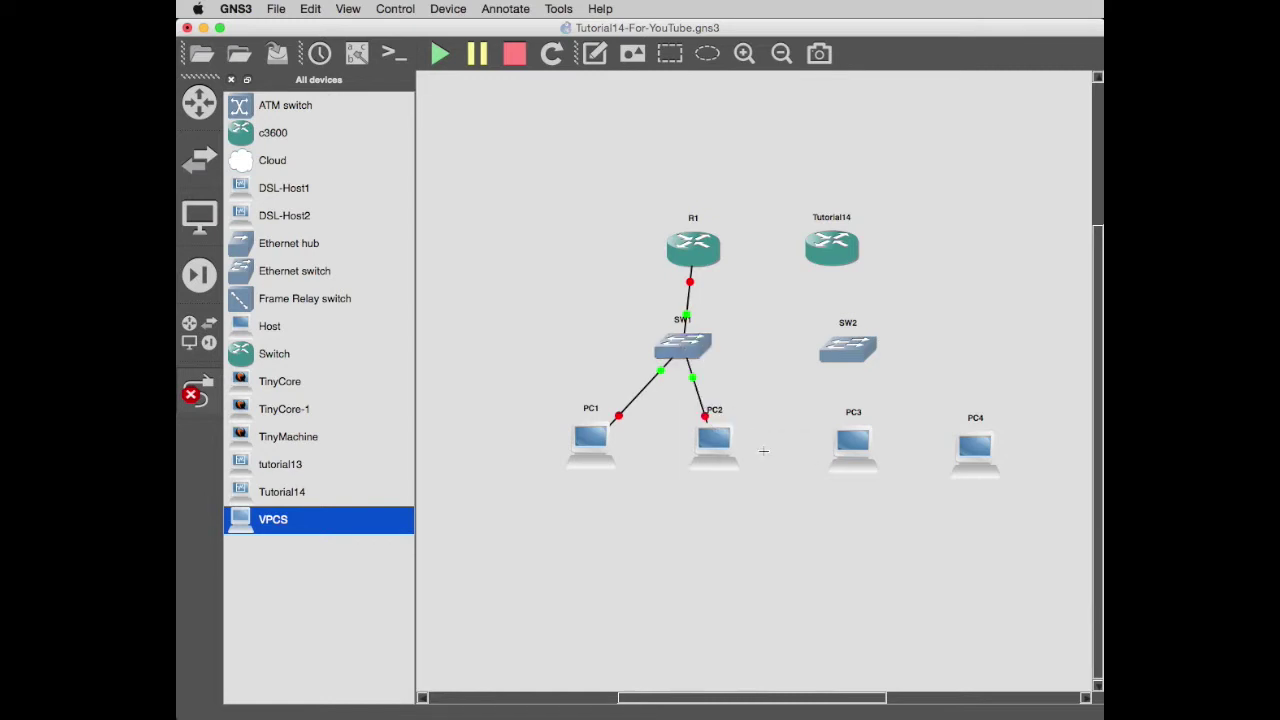
pyautogui.click(832, 245)
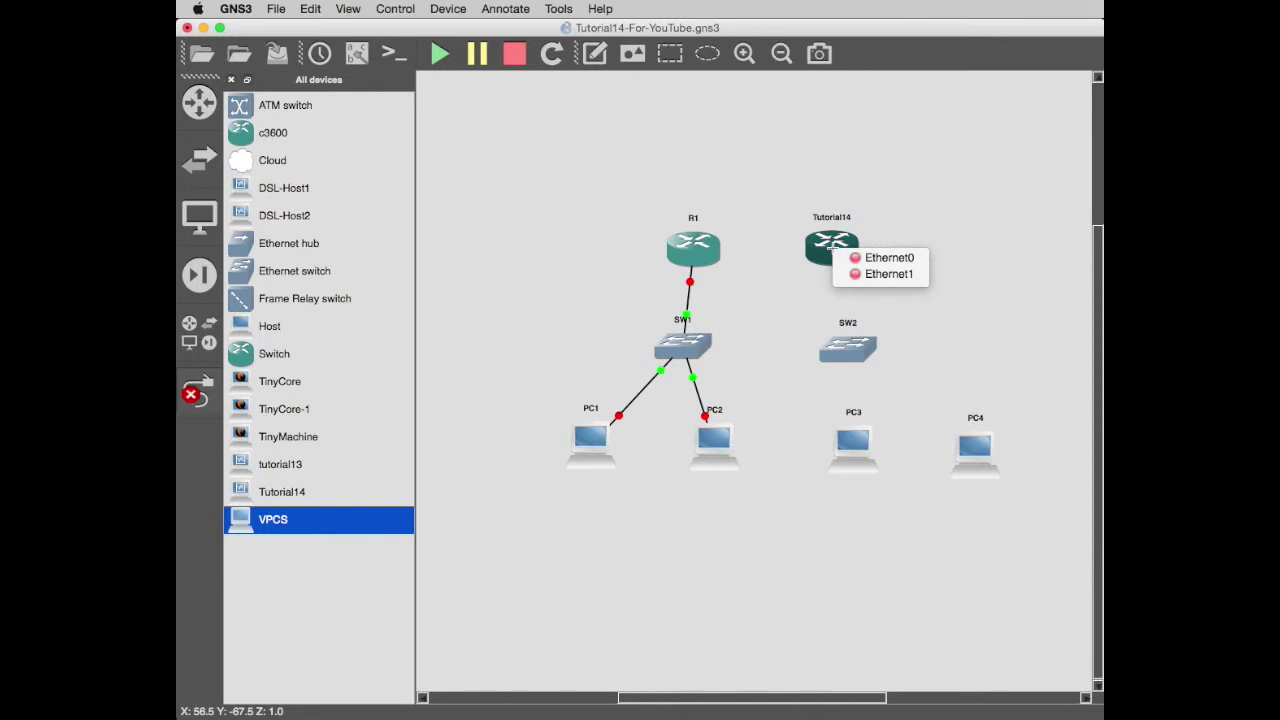
# Try linking Tutorial14's Ethernet1 to SW2 port 1, cancelling the repeated attempt.
pyautogui.click(880, 282)
pyautogui.click(848, 345)
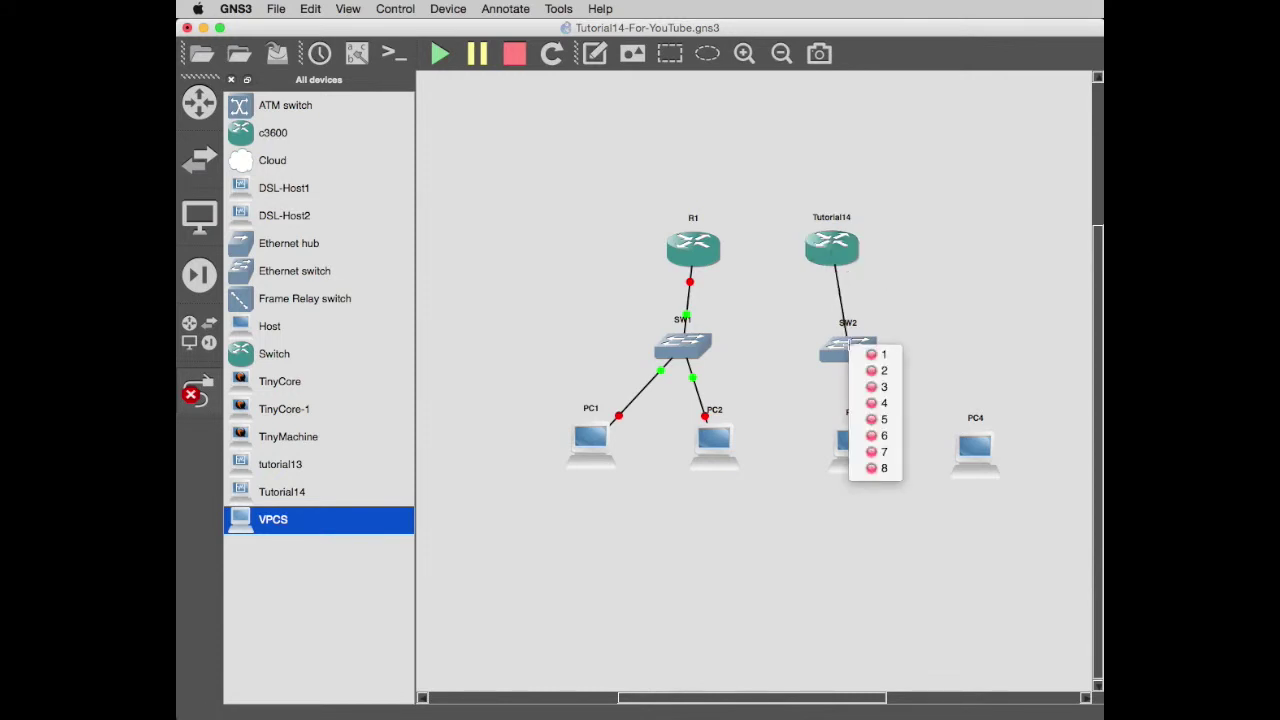
pyautogui.click(880, 354)
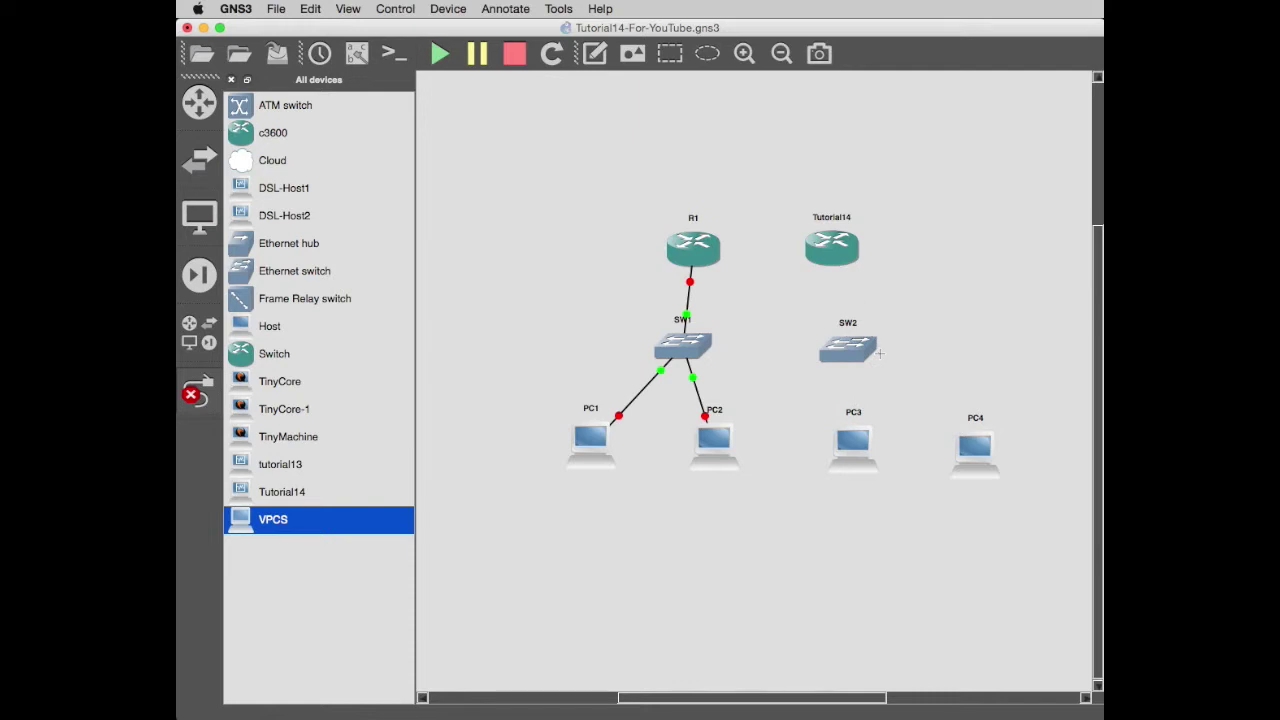
pyautogui.click(840, 258)
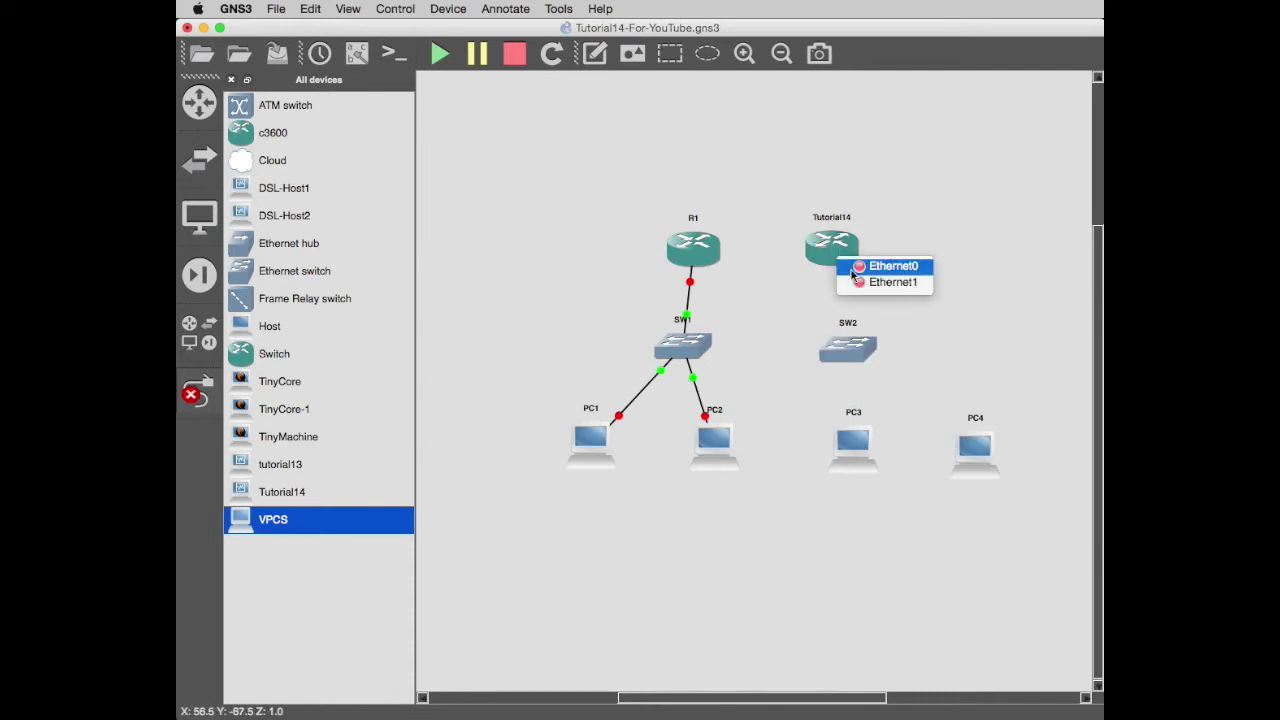
pyautogui.click(878, 282)
pyautogui.click(848, 348)
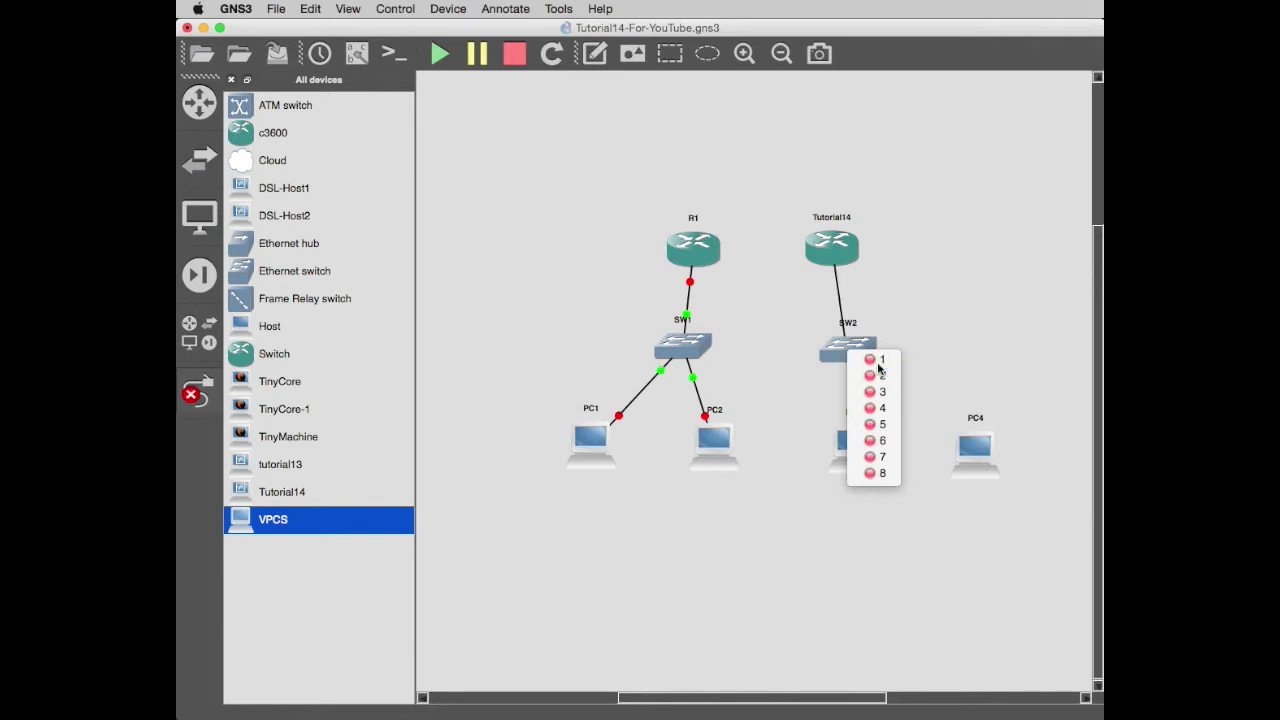
pyautogui.press('Escape')
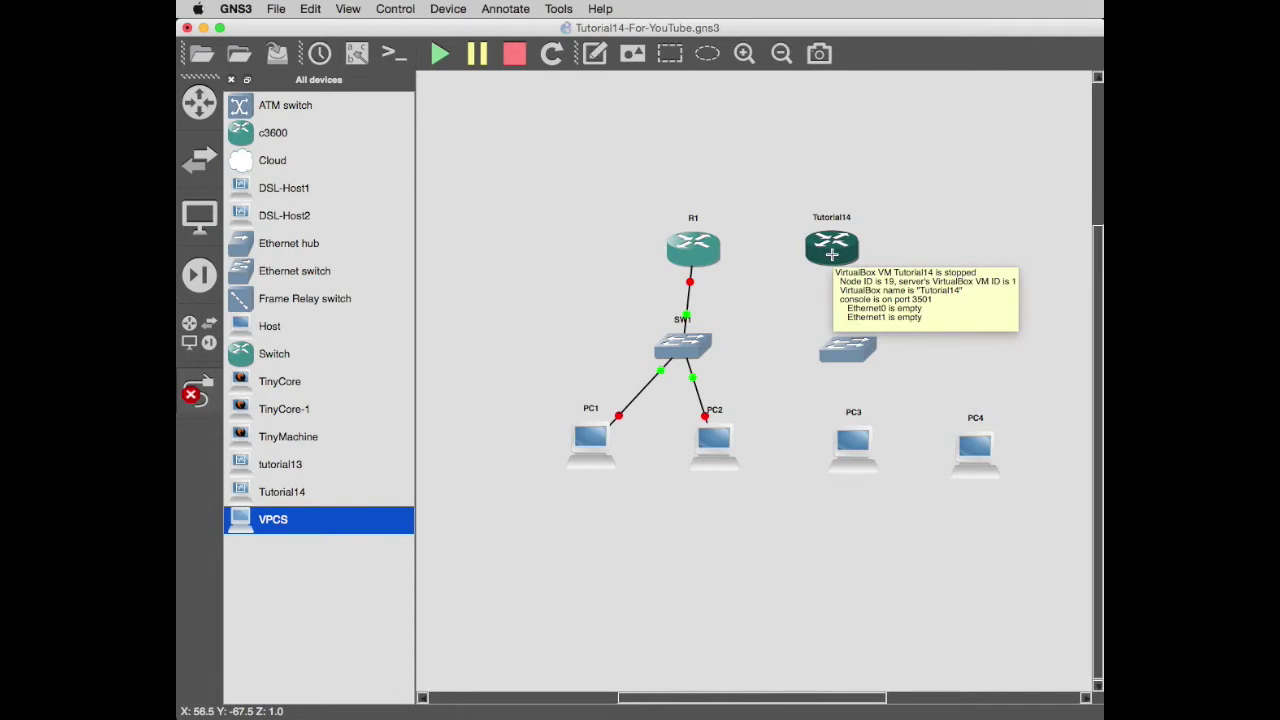
# Connect SW2 port 1 to PC3 Ethernet0 and SW2 port 3 to PC4 Ethernet0.
pyautogui.click(848, 352)
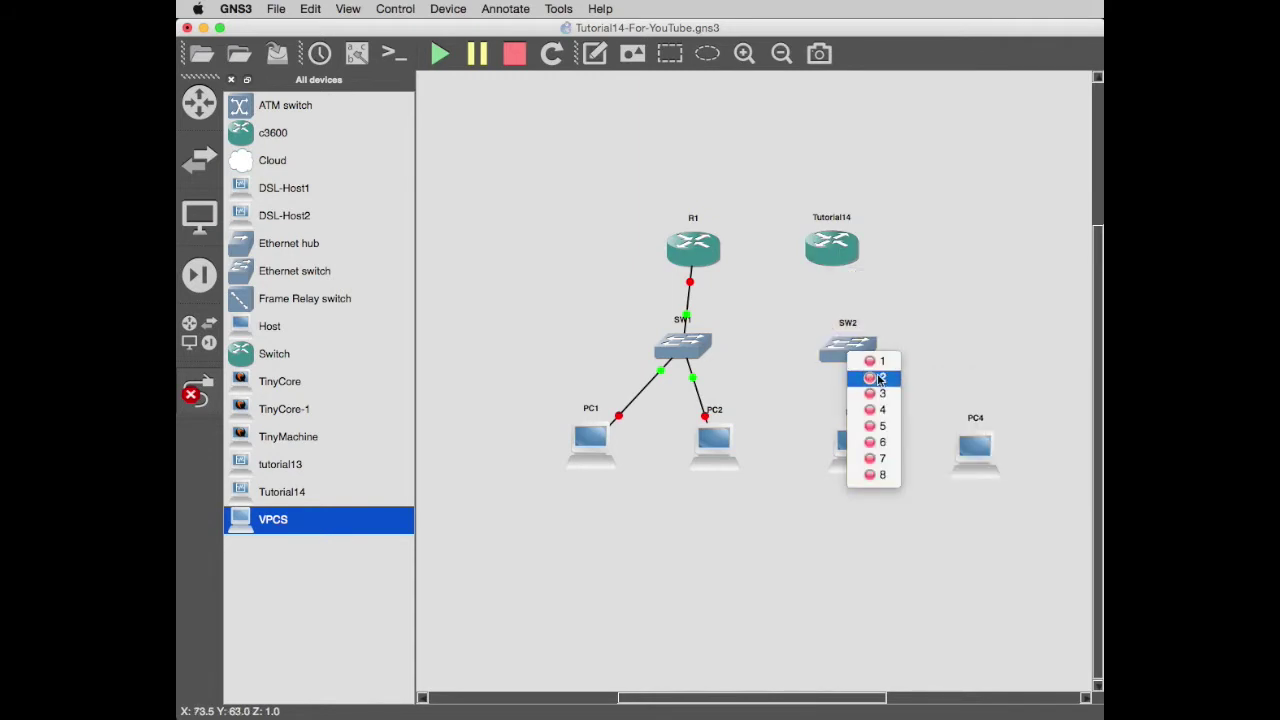
pyautogui.click(862, 361)
pyautogui.click(850, 453)
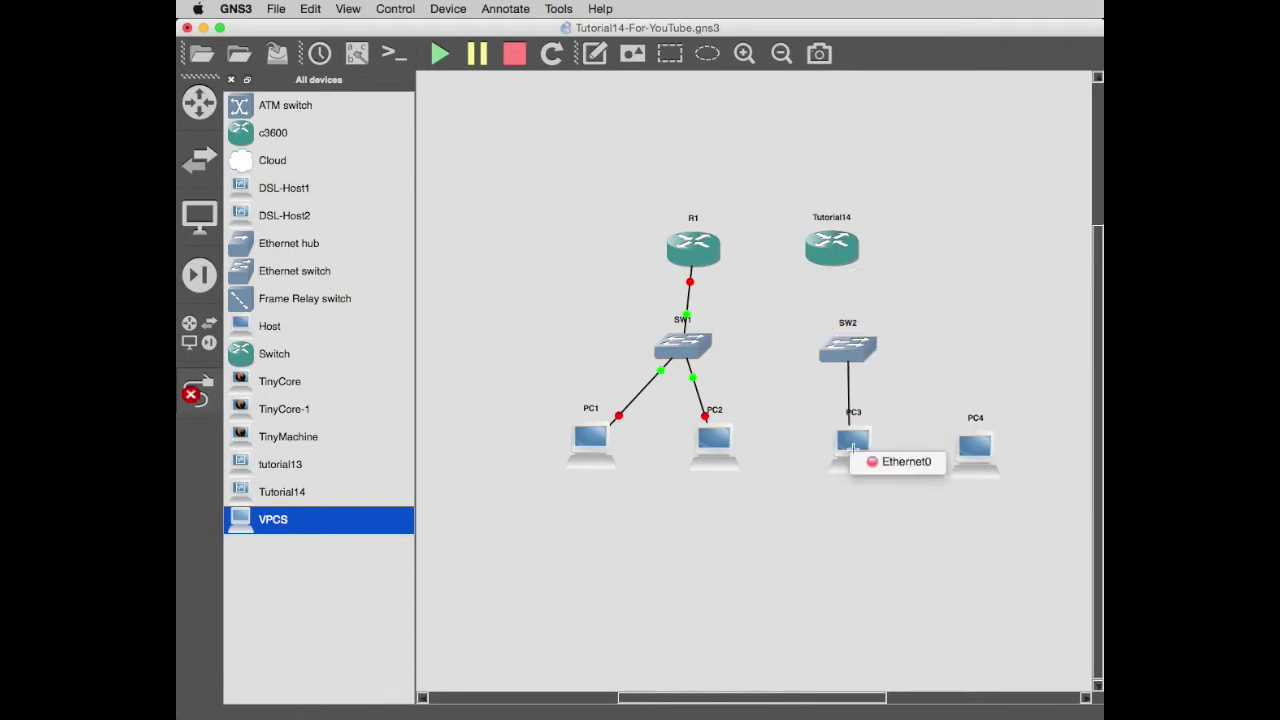
pyautogui.click(904, 462)
pyautogui.click(848, 350)
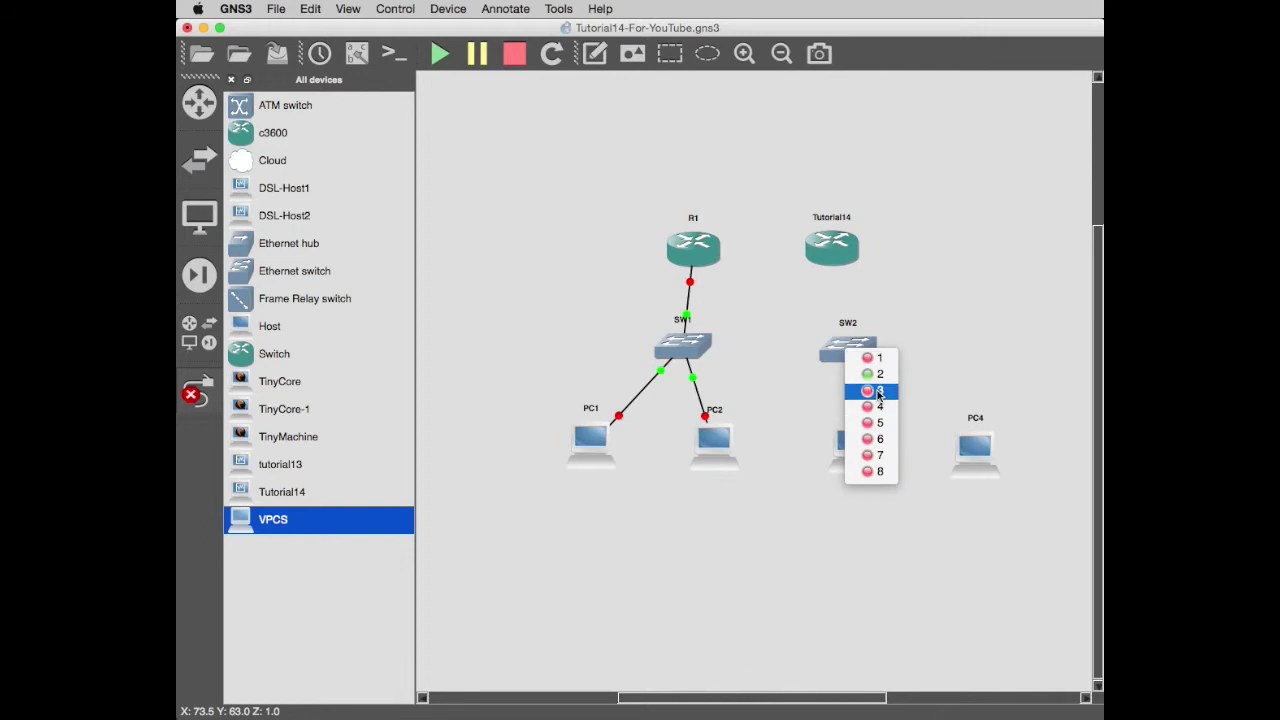
pyautogui.click(878, 391)
pyautogui.click(970, 448)
pyautogui.click(1021, 460)
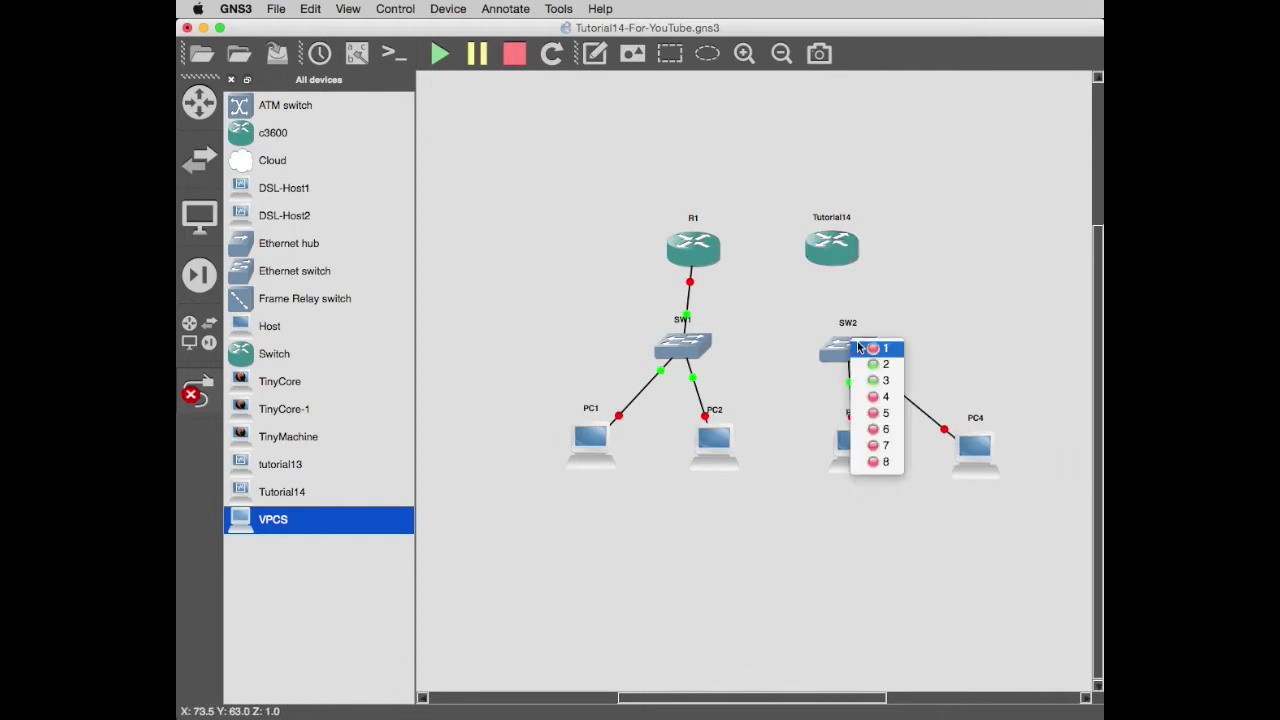
# Link SW2 port 1 to Tutorial14's Ethernet1.
pyautogui.click(862, 348)
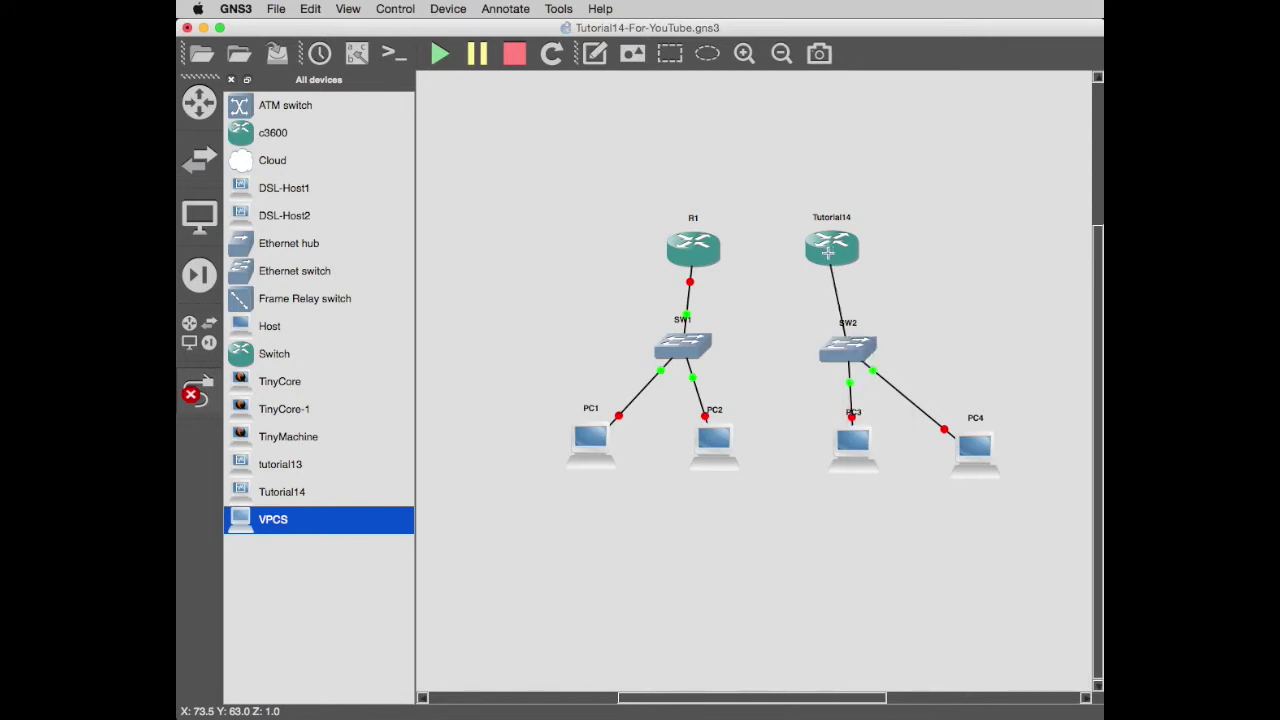
pyautogui.click(828, 253)
pyautogui.click(873, 278)
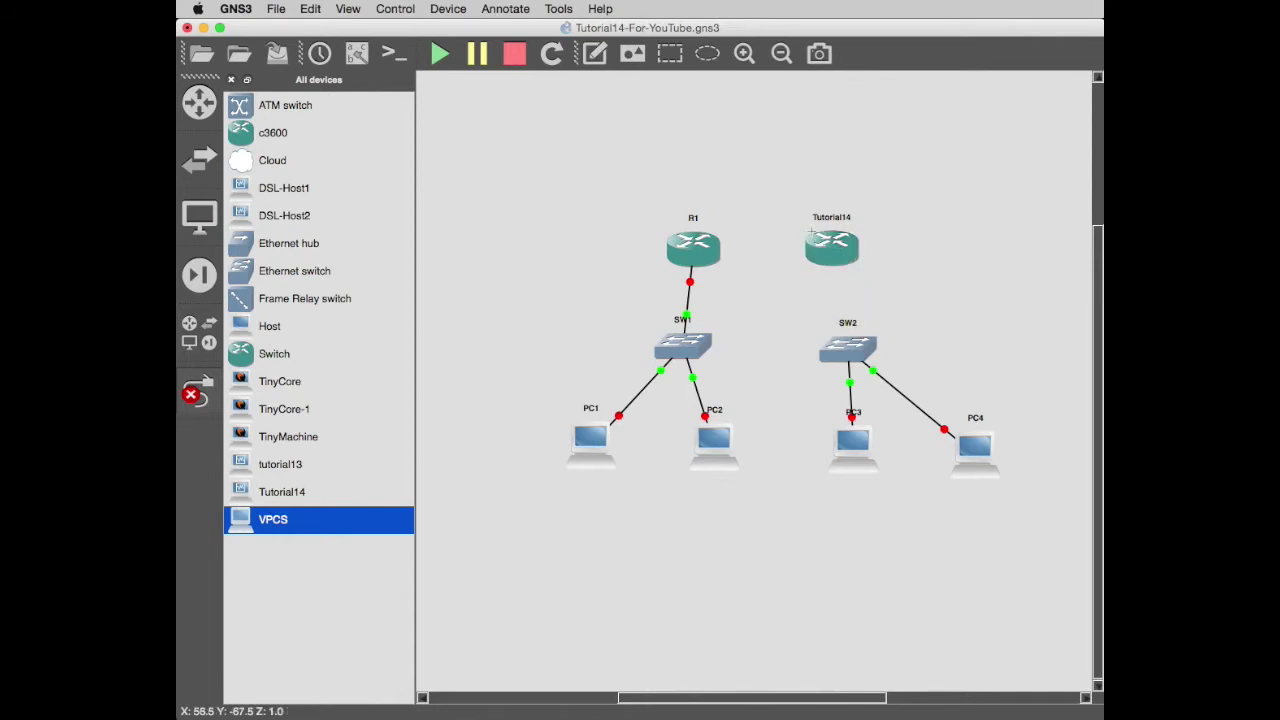
pyautogui.moveTo(811, 236)
# Shut down the Tutorial14 VyOS VM with poweroff, confirming yes.
pyautogui.press('super+Tab')
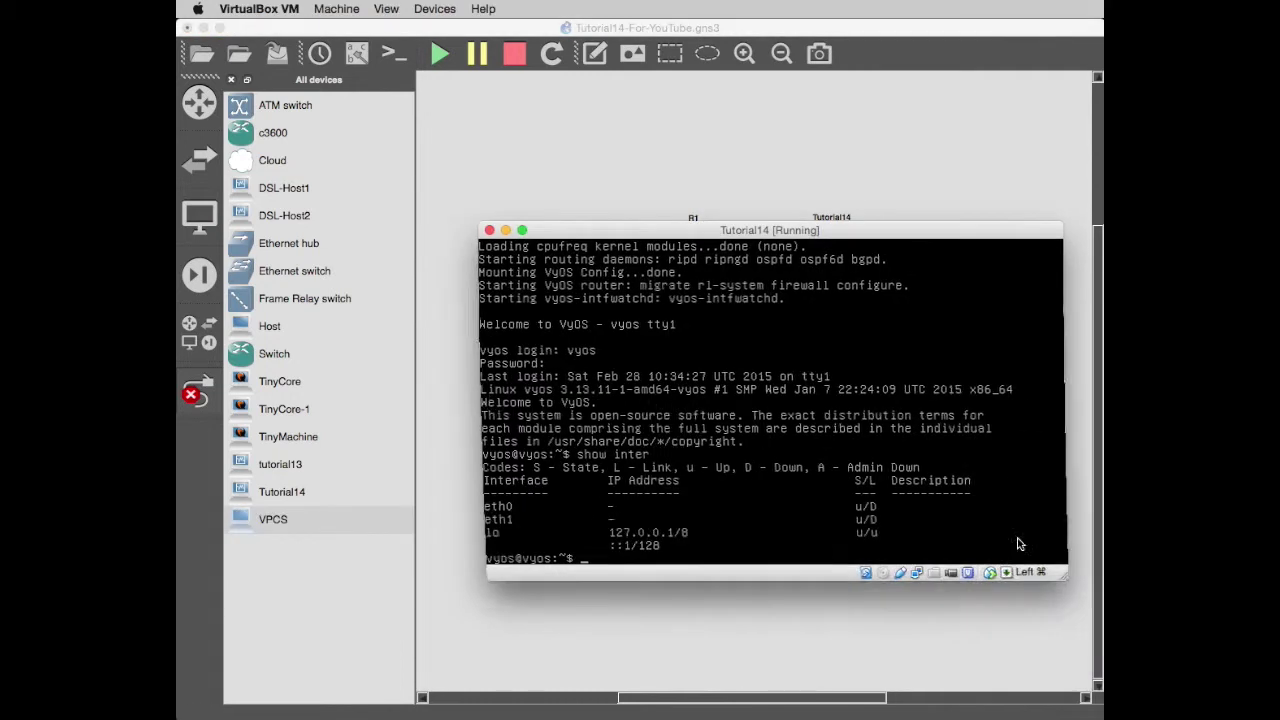
pyautogui.write('po')
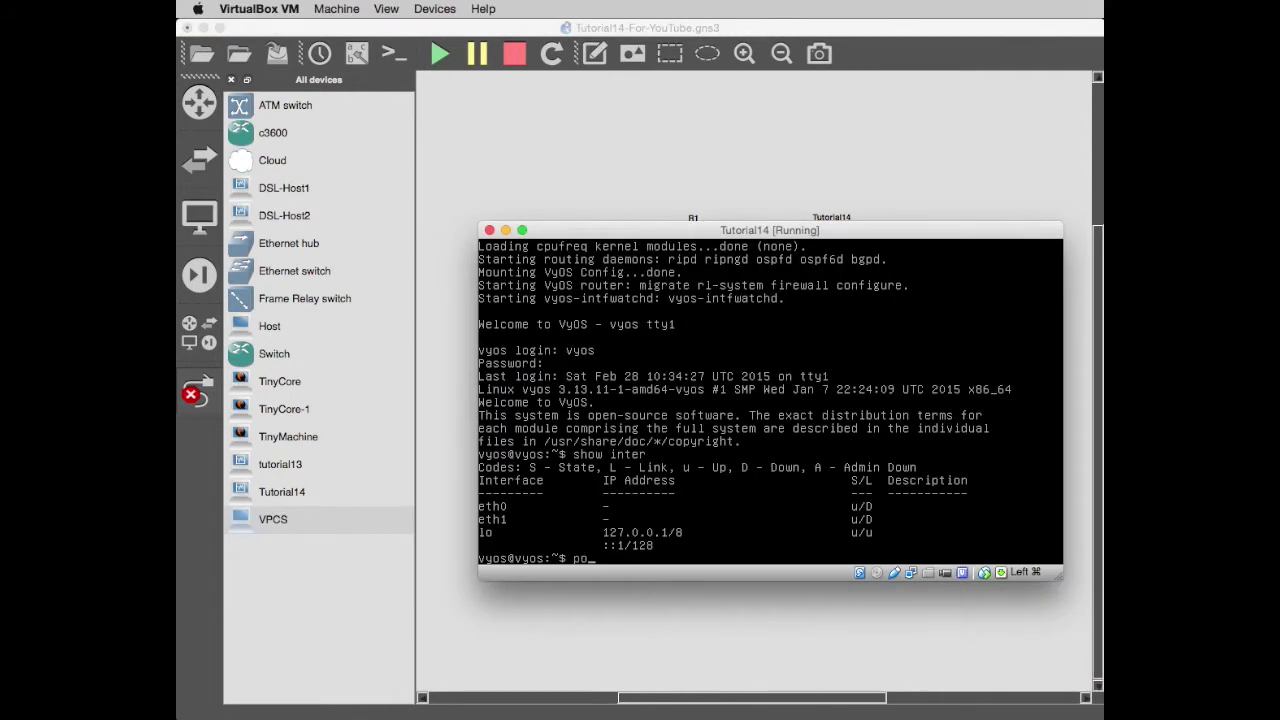
pyautogui.write('weroff')
pyautogui.press('Return')
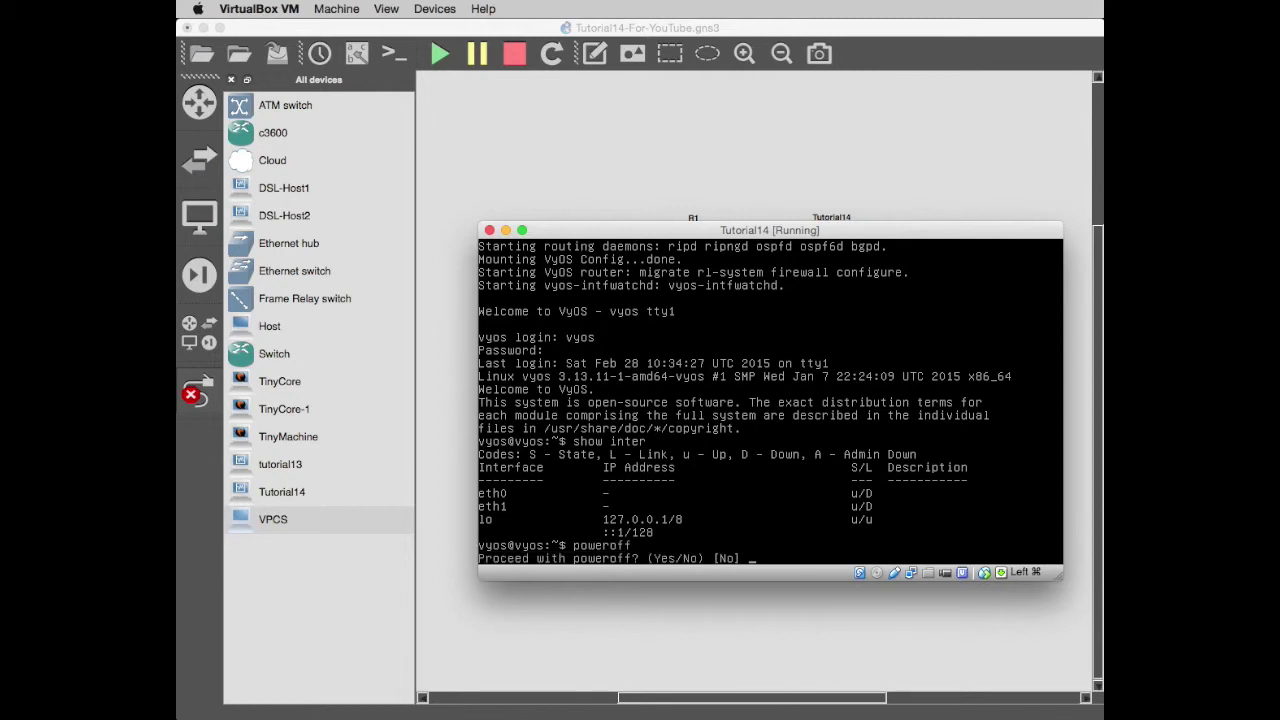
pyautogui.write('yes')
pyautogui.press('Return')
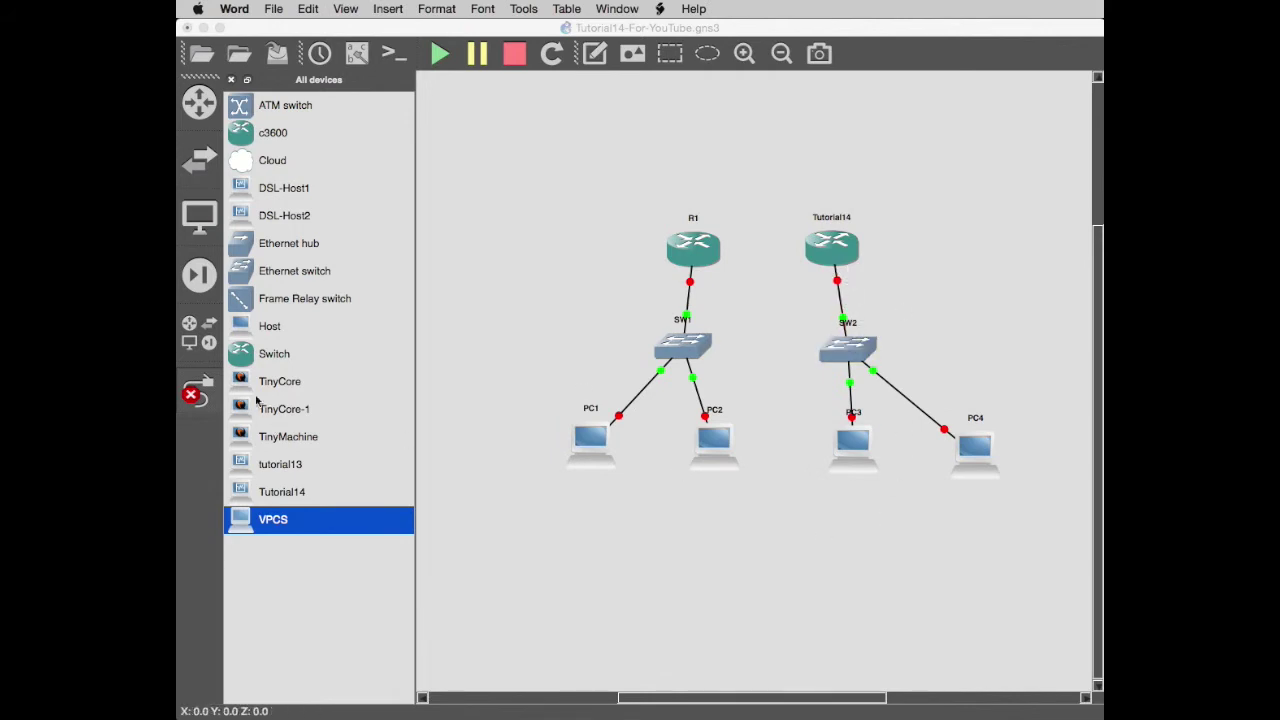
# Nudge PC4, PC1 and the Tutorial14 router into tidier positions.
pyautogui.click(197, 390)
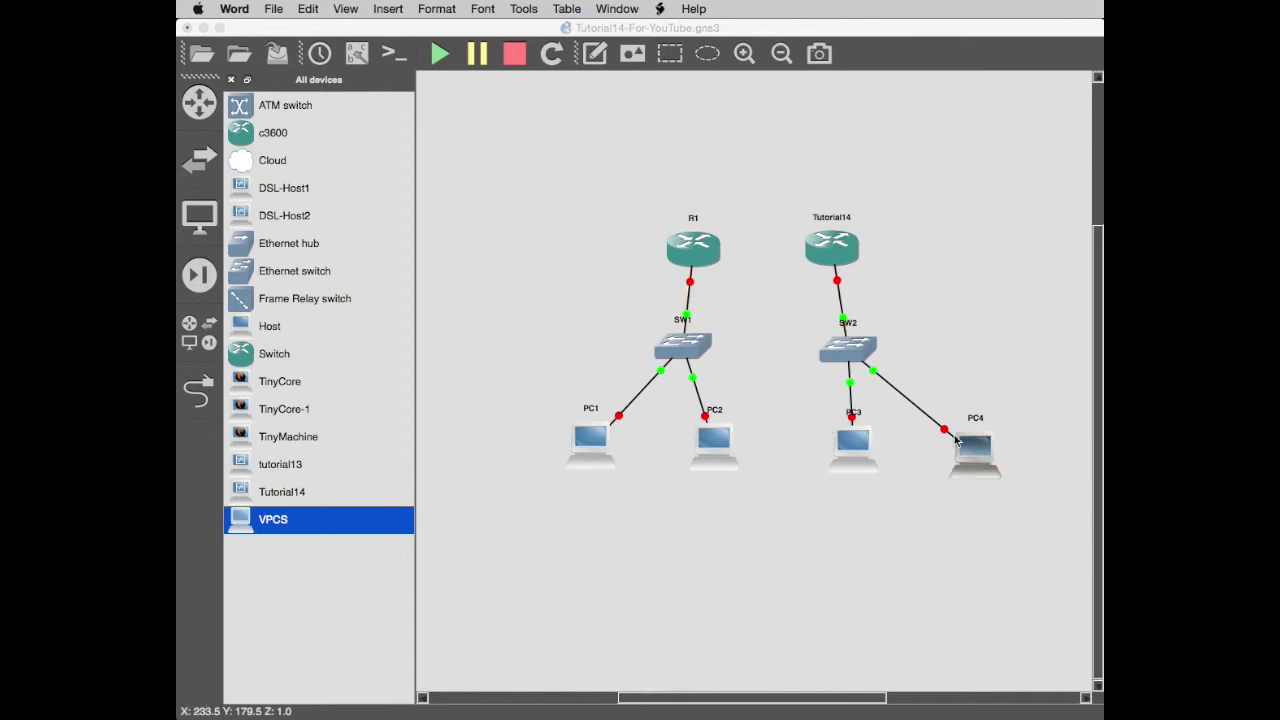
pyautogui.moveTo(972, 450); pyautogui.dragTo(952, 440)
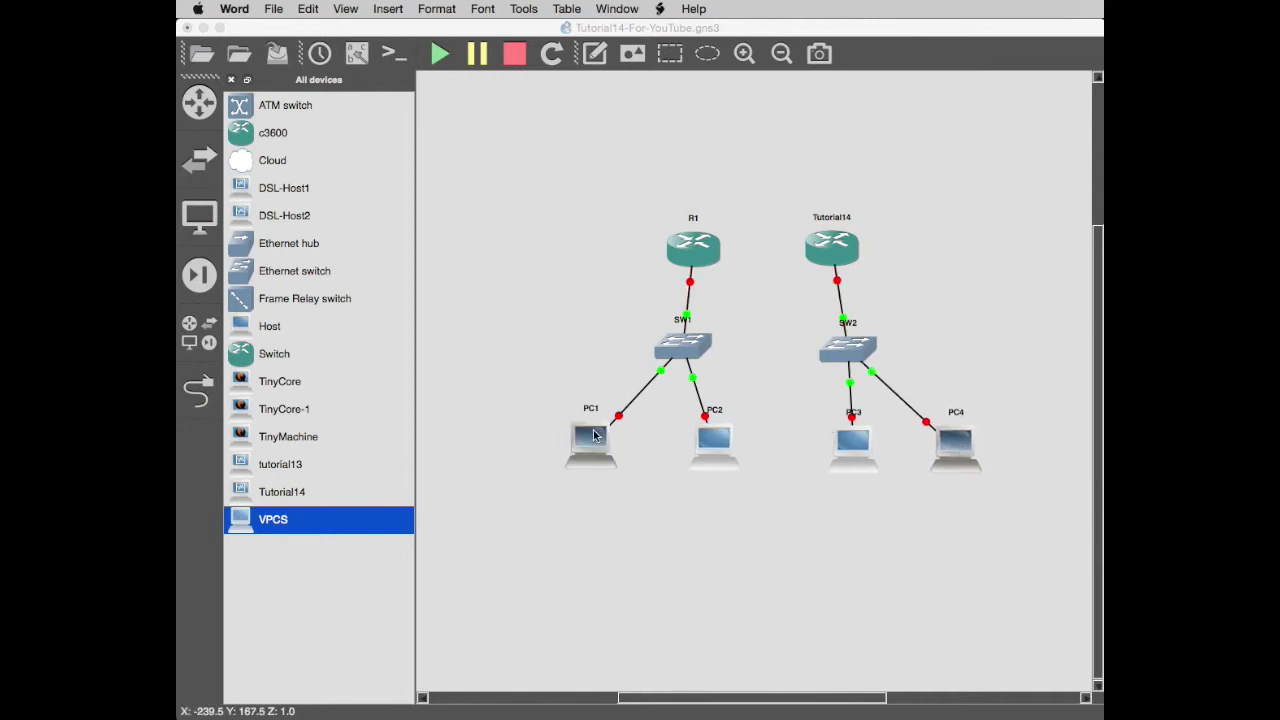
pyautogui.moveTo(590, 440); pyautogui.dragTo(611, 445)
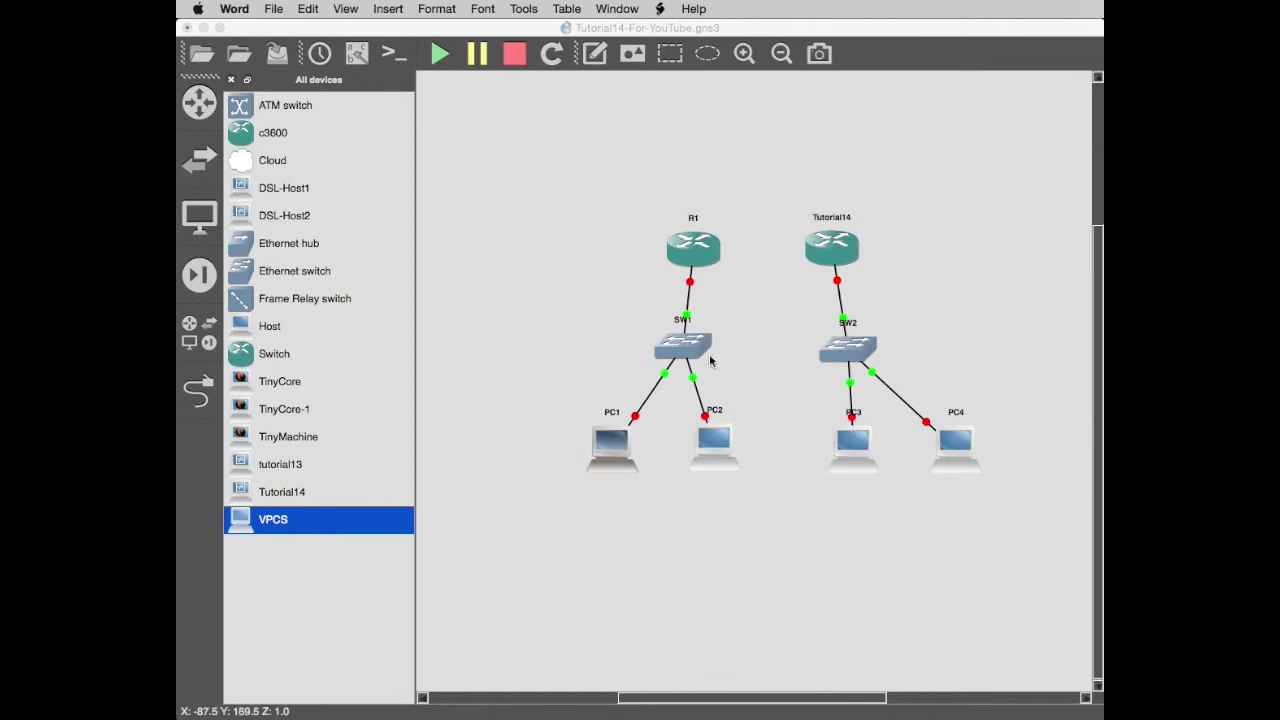
pyautogui.moveTo(844, 261); pyautogui.dragTo(836, 260)
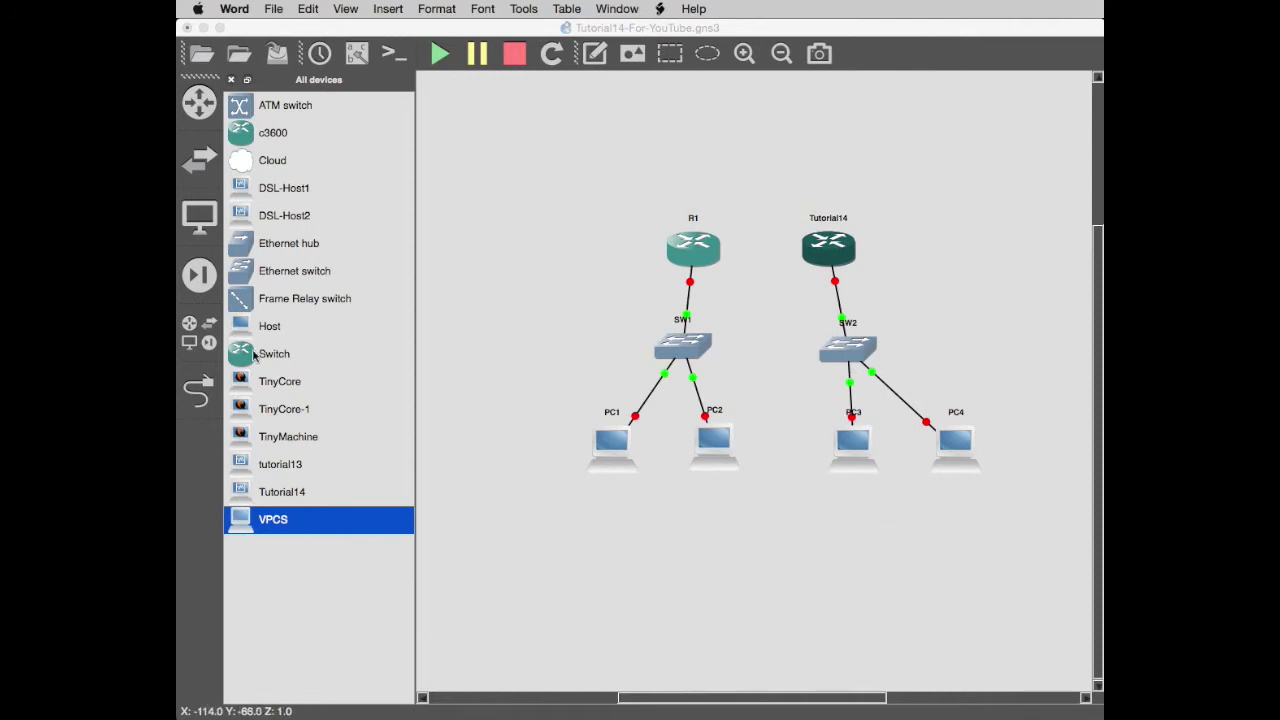
# Link R1's FastEthernet1/0 directly to Tutorial14's Ethernet0.
pyautogui.click(197, 393)
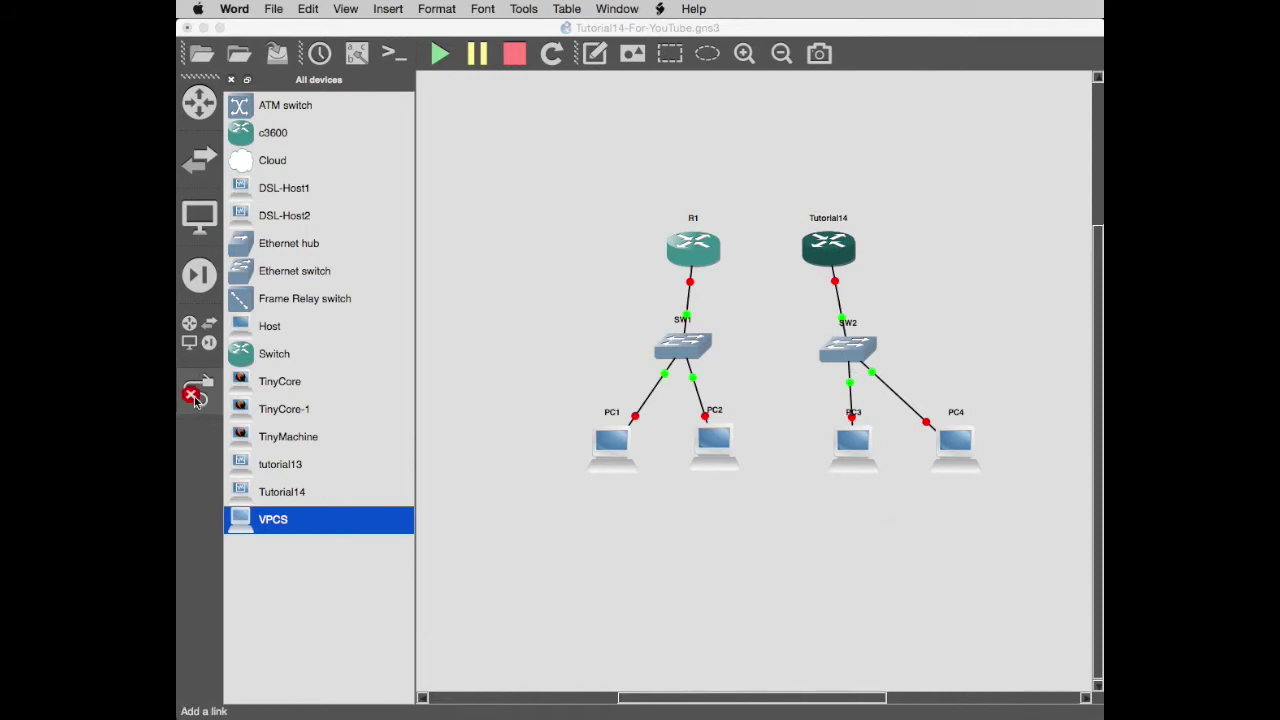
pyautogui.click(706, 254)
pyautogui.click(768, 278)
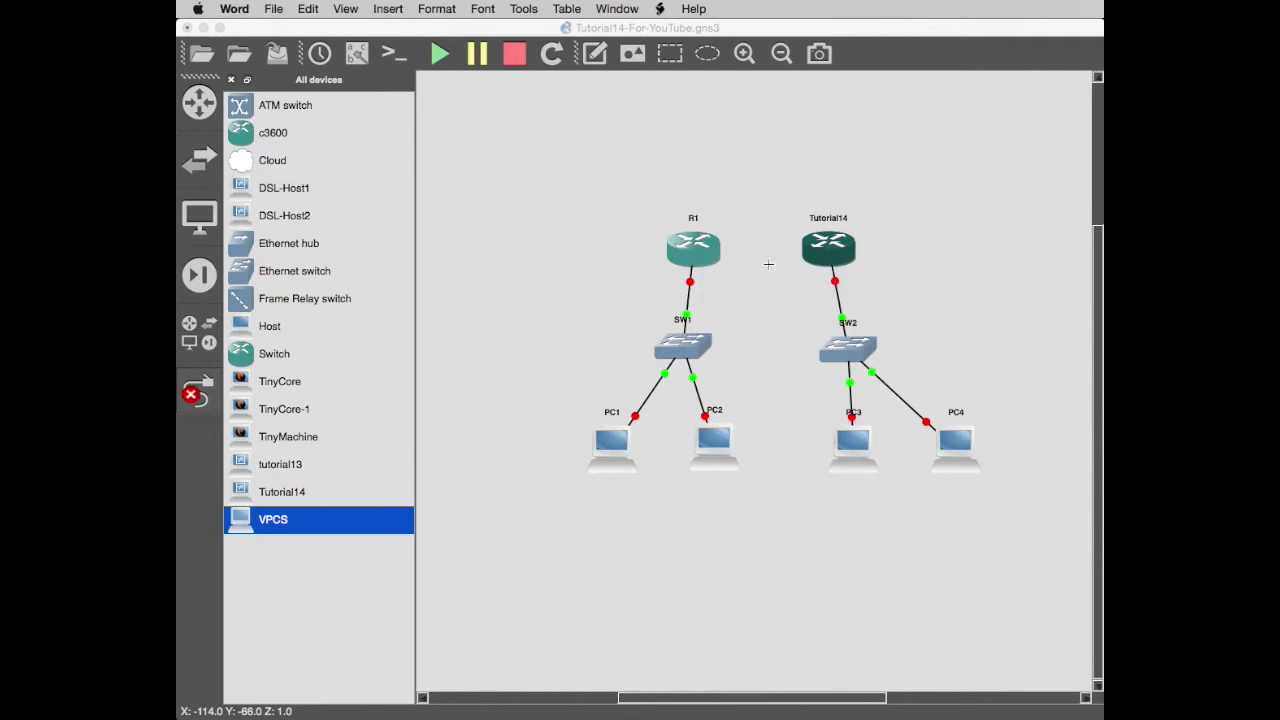
pyautogui.click(818, 244)
pyautogui.click(868, 257)
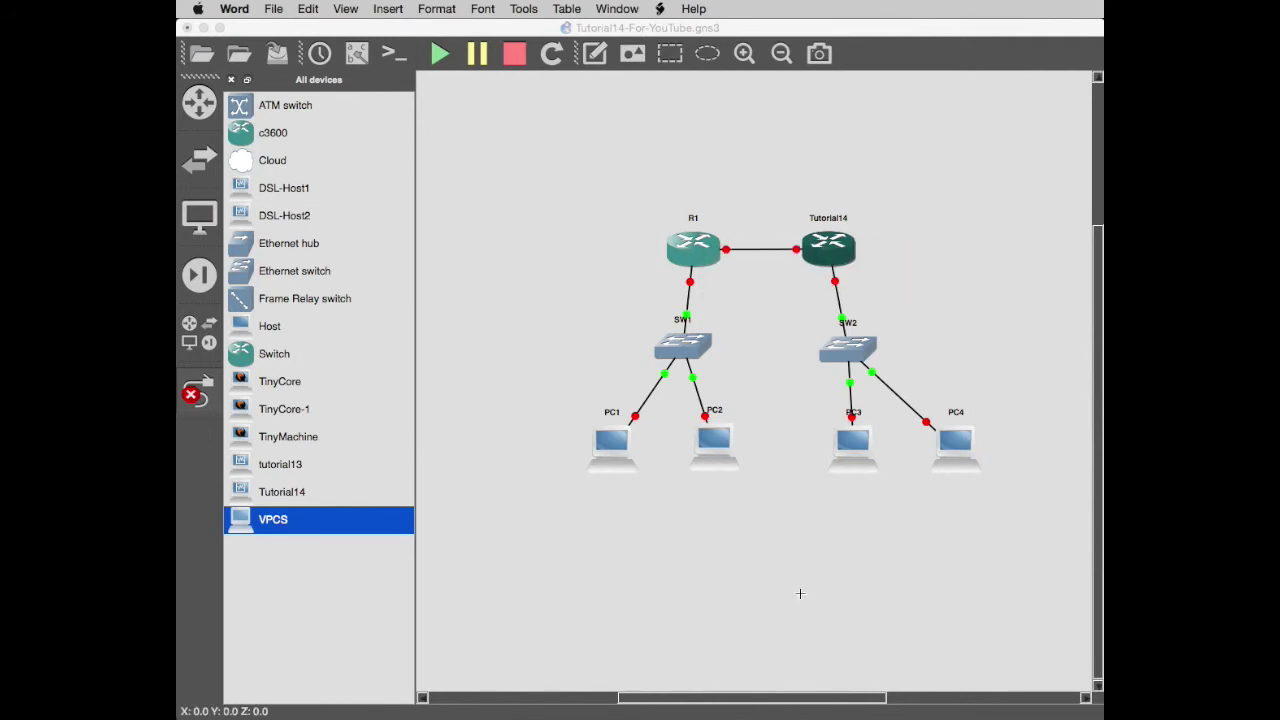
pyautogui.click(200, 396)
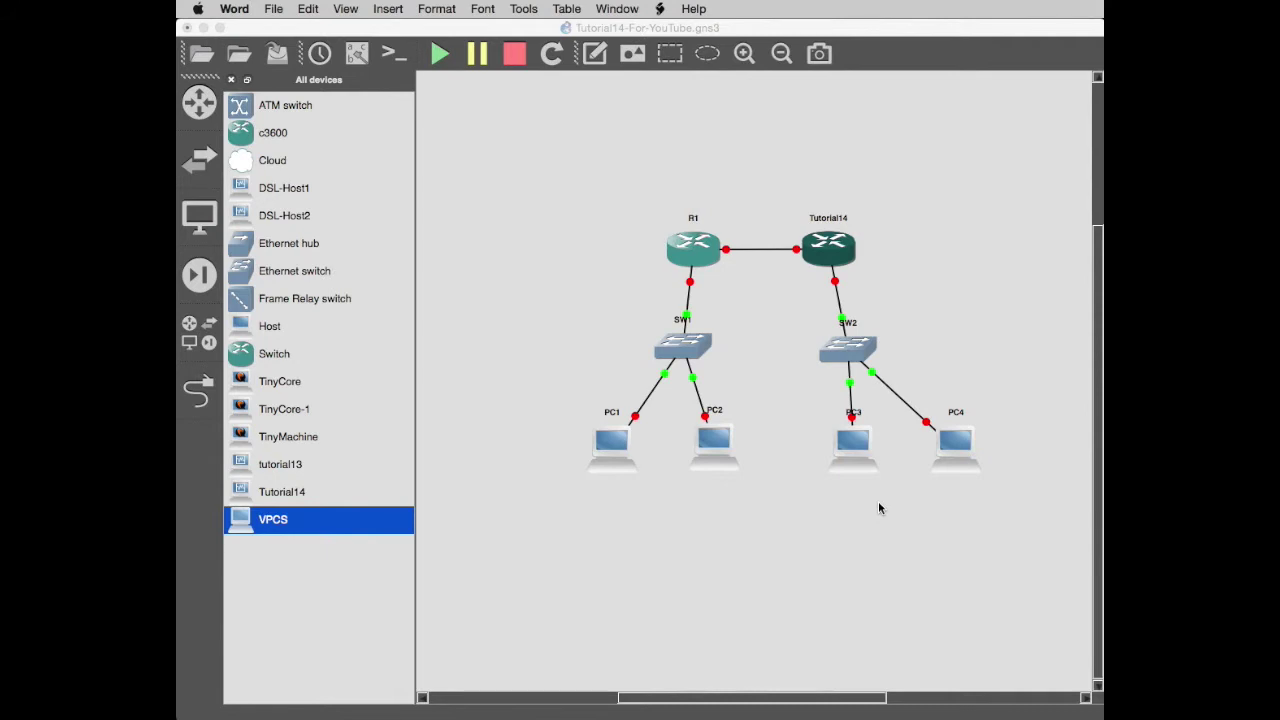
pyautogui.moveTo(830, 478)
pyautogui.press('super+Tab')
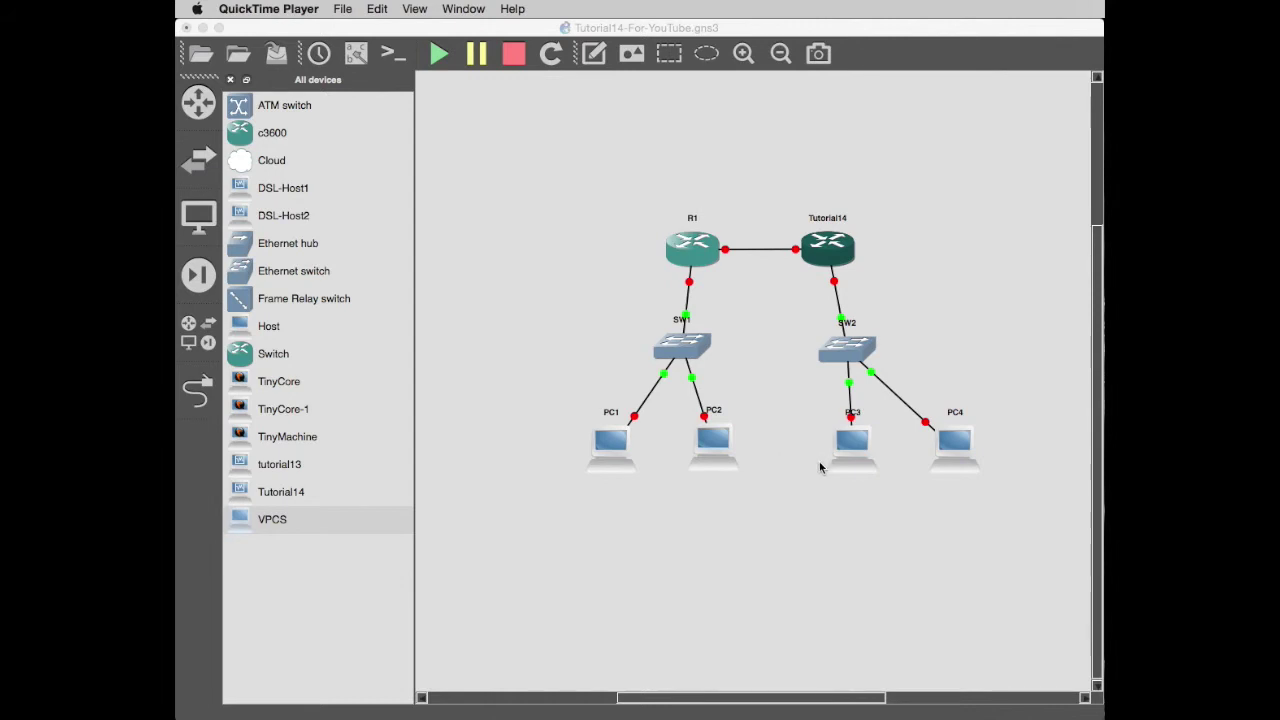
# In SW1's configuration, add port 1 as a dot1q trunk.
pyautogui.rightClick(680, 345)
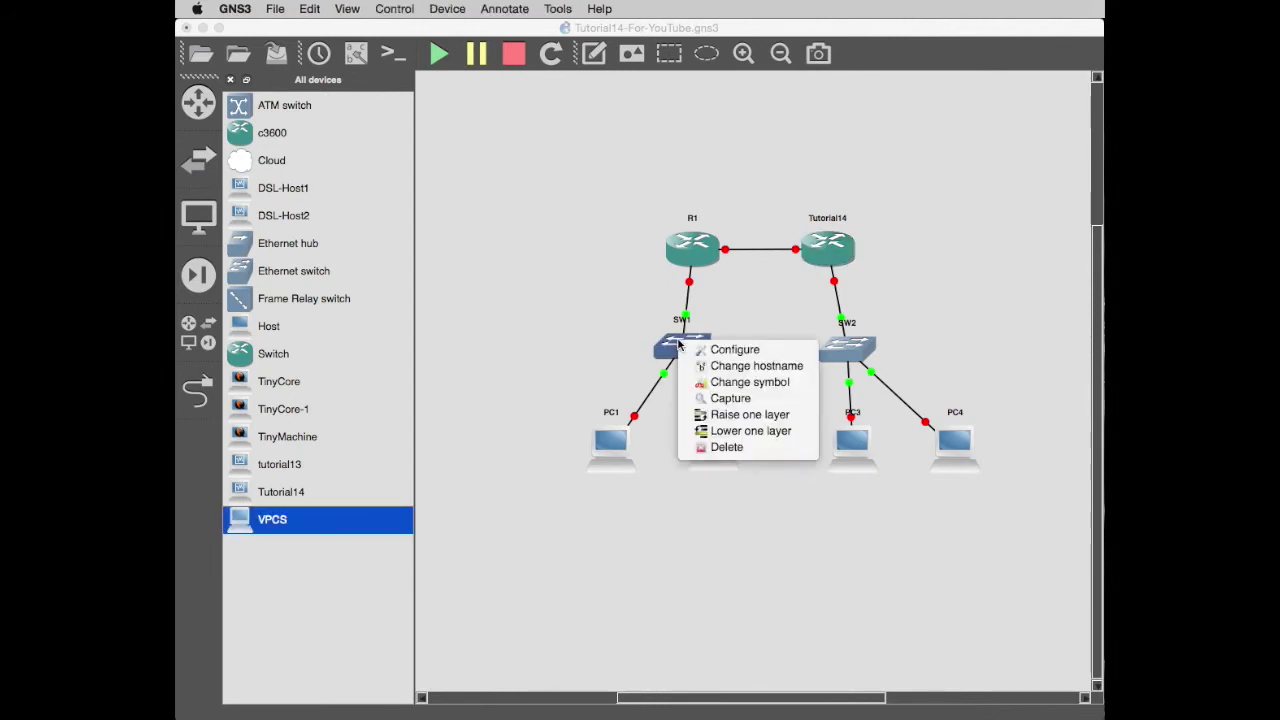
pyautogui.click(735, 355)
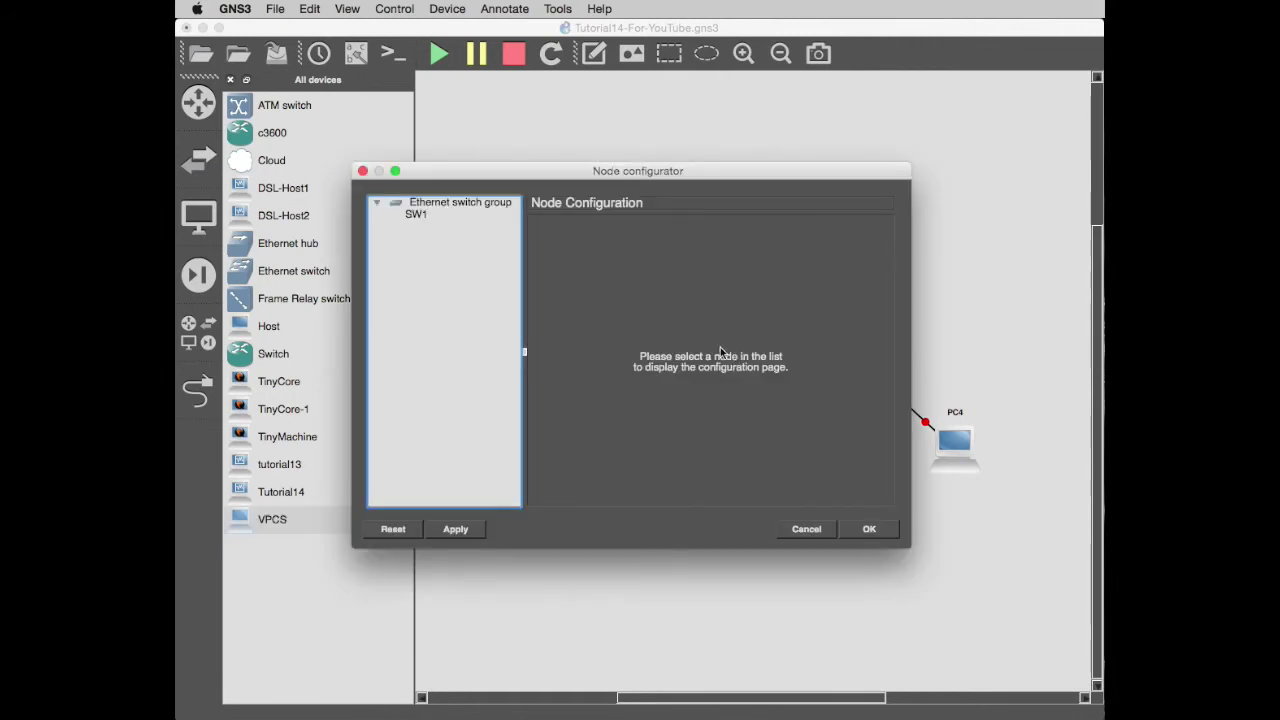
pyautogui.moveTo(538, 175); pyautogui.dragTo(715, 317)
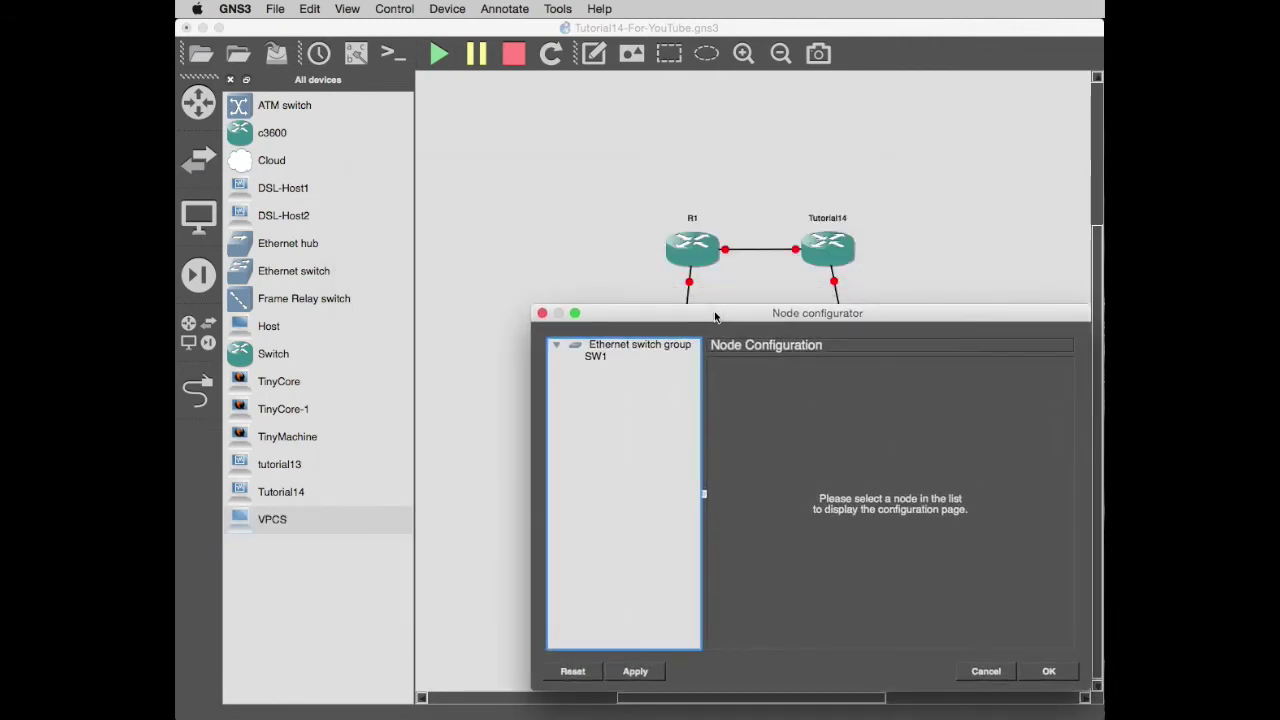
pyautogui.click(596, 357)
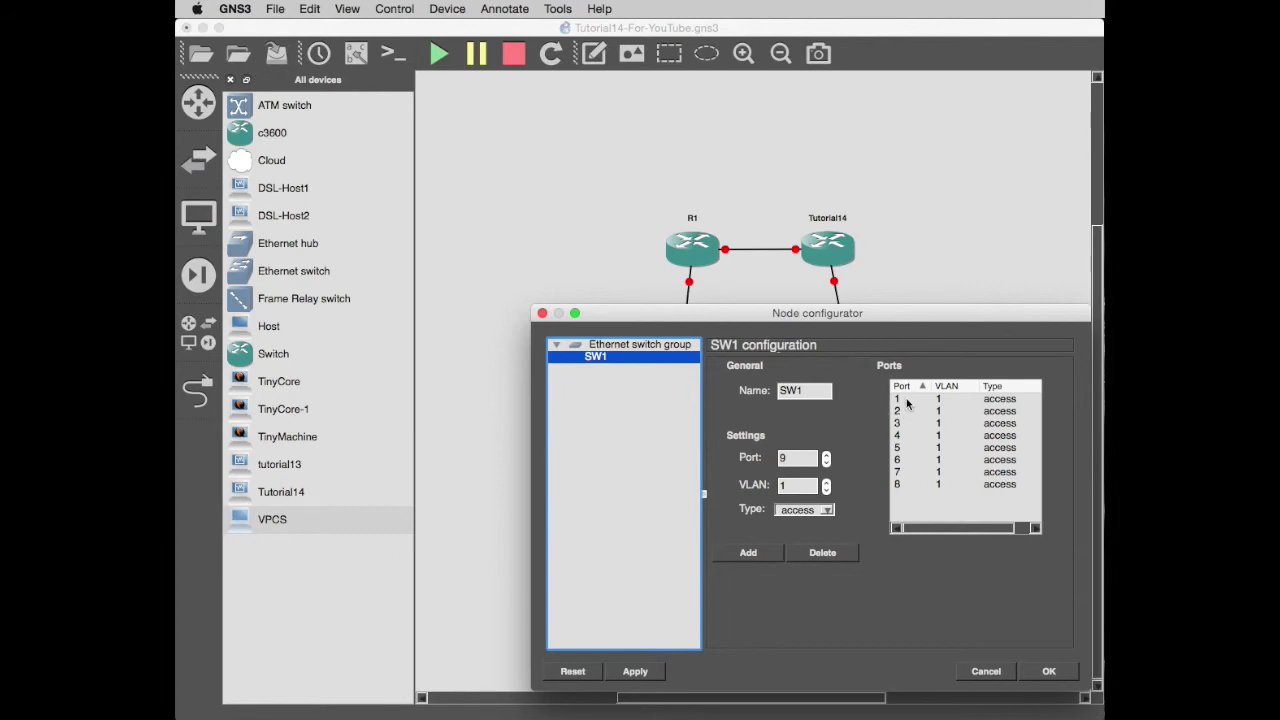
pyautogui.click(785, 459)
pyautogui.moveTo(785, 459); pyautogui.dragTo(777, 466)
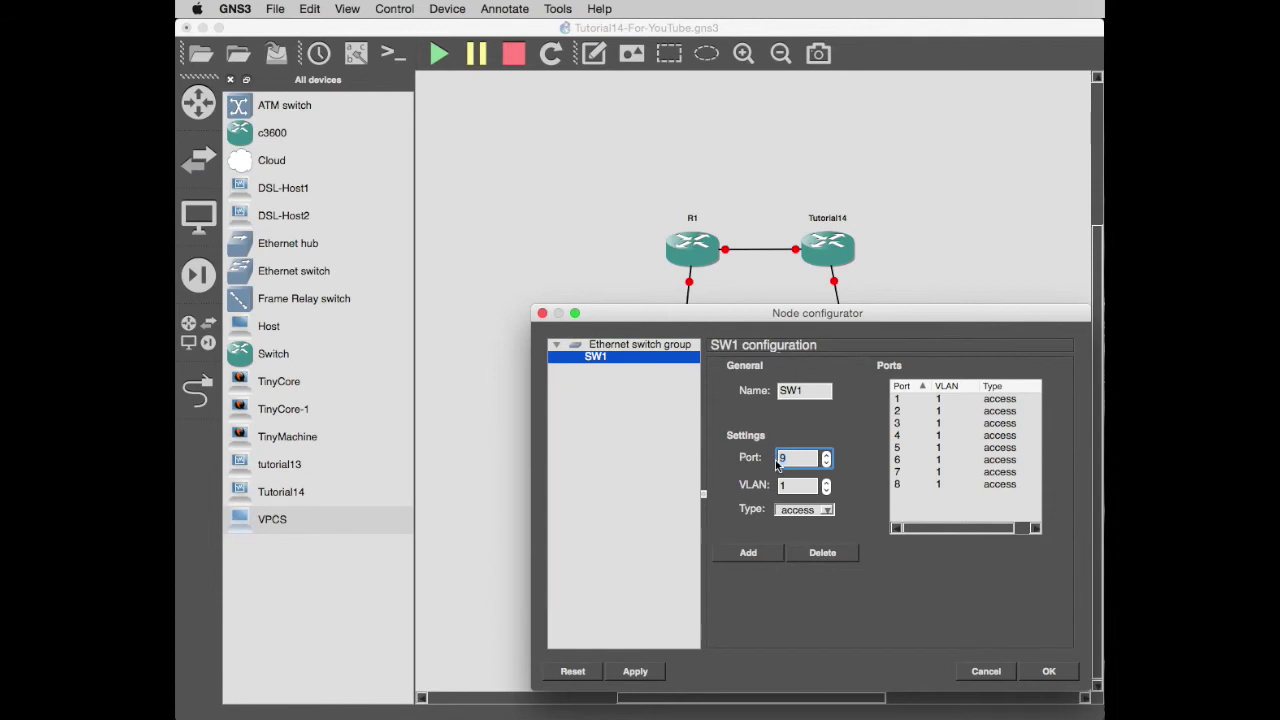
pyautogui.write('1')
pyautogui.press('Tab')
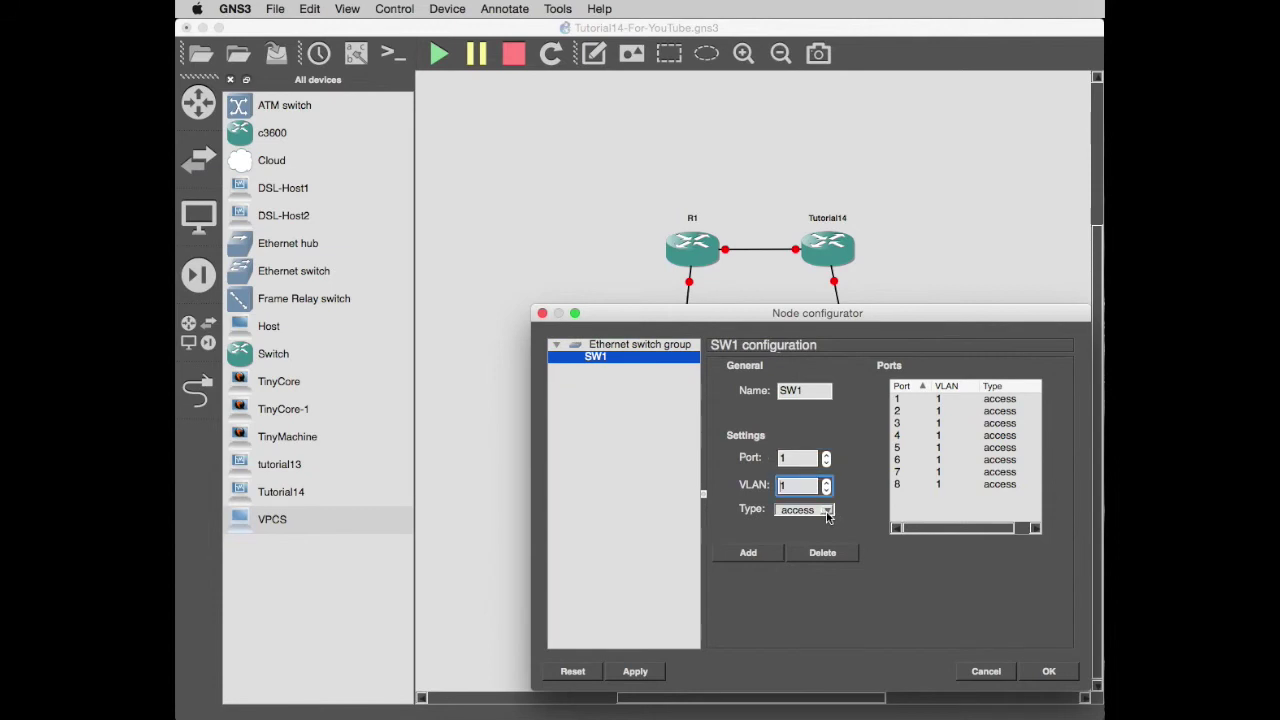
pyautogui.click(830, 512)
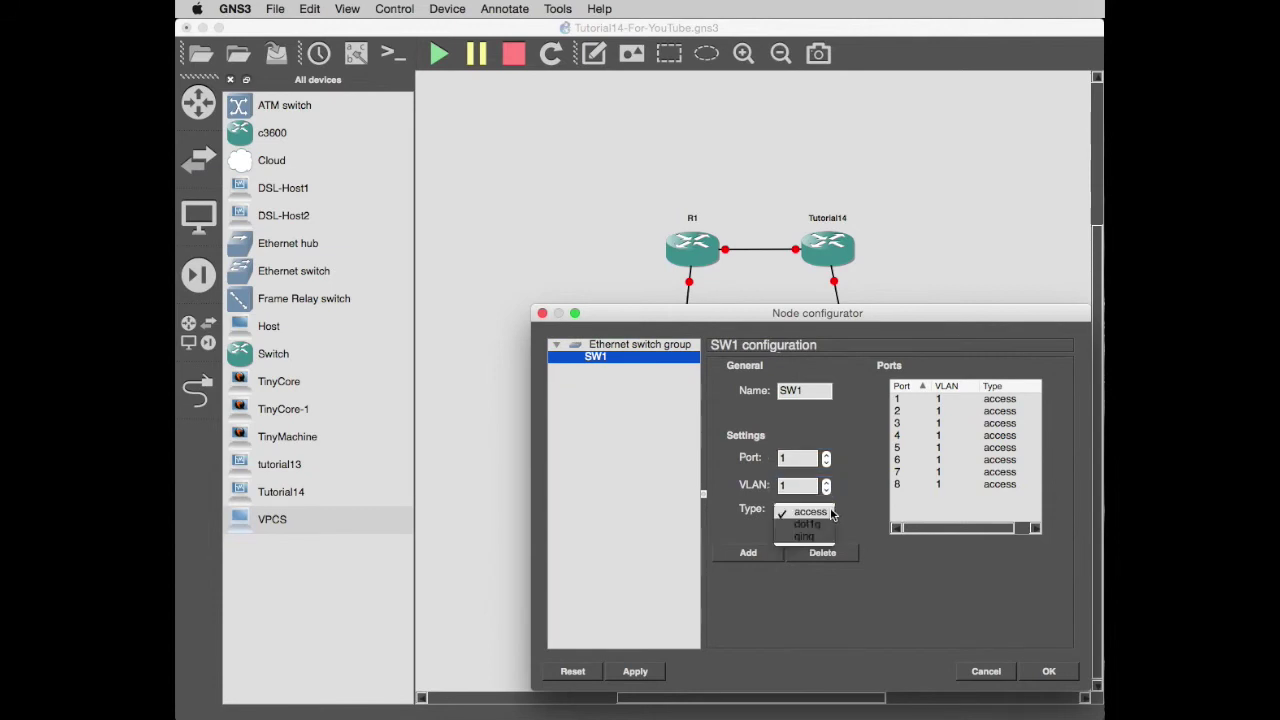
pyautogui.click(808, 524)
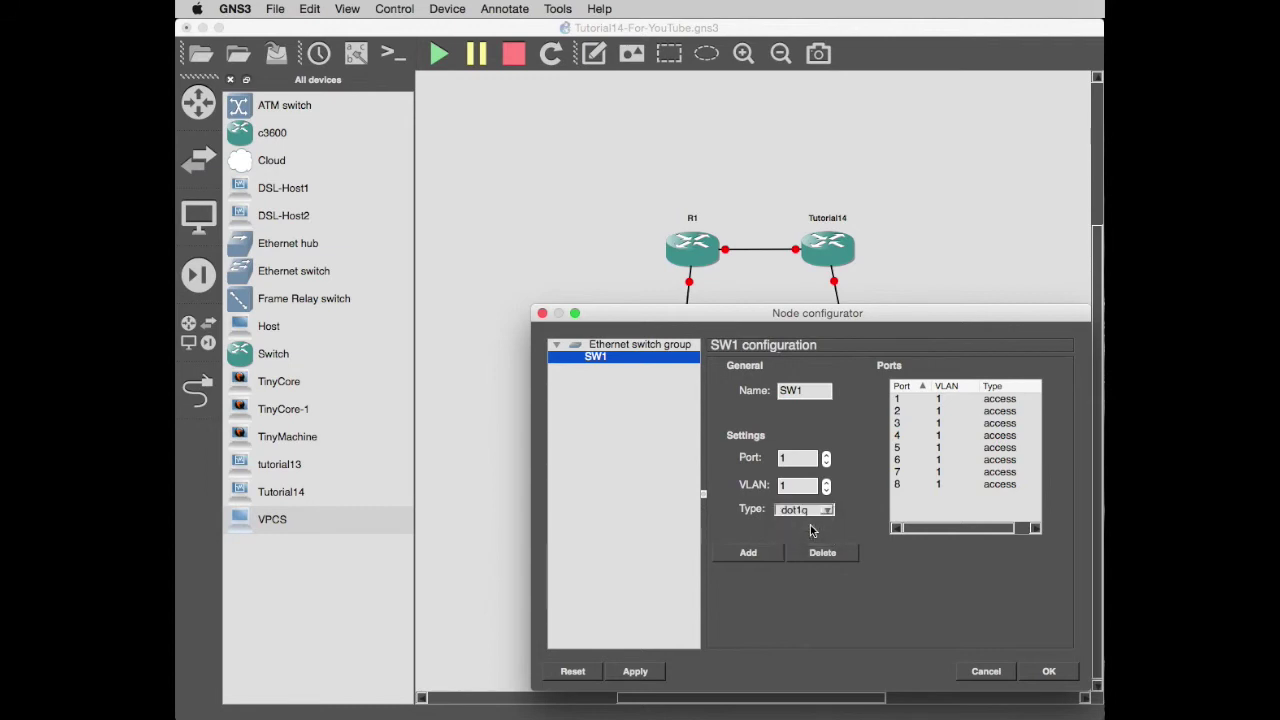
pyautogui.click(752, 556)
# Add SW1 port 2 as access VLAN 2 and port 3 in VLAN 3, then confirm.
pyautogui.click(795, 458)
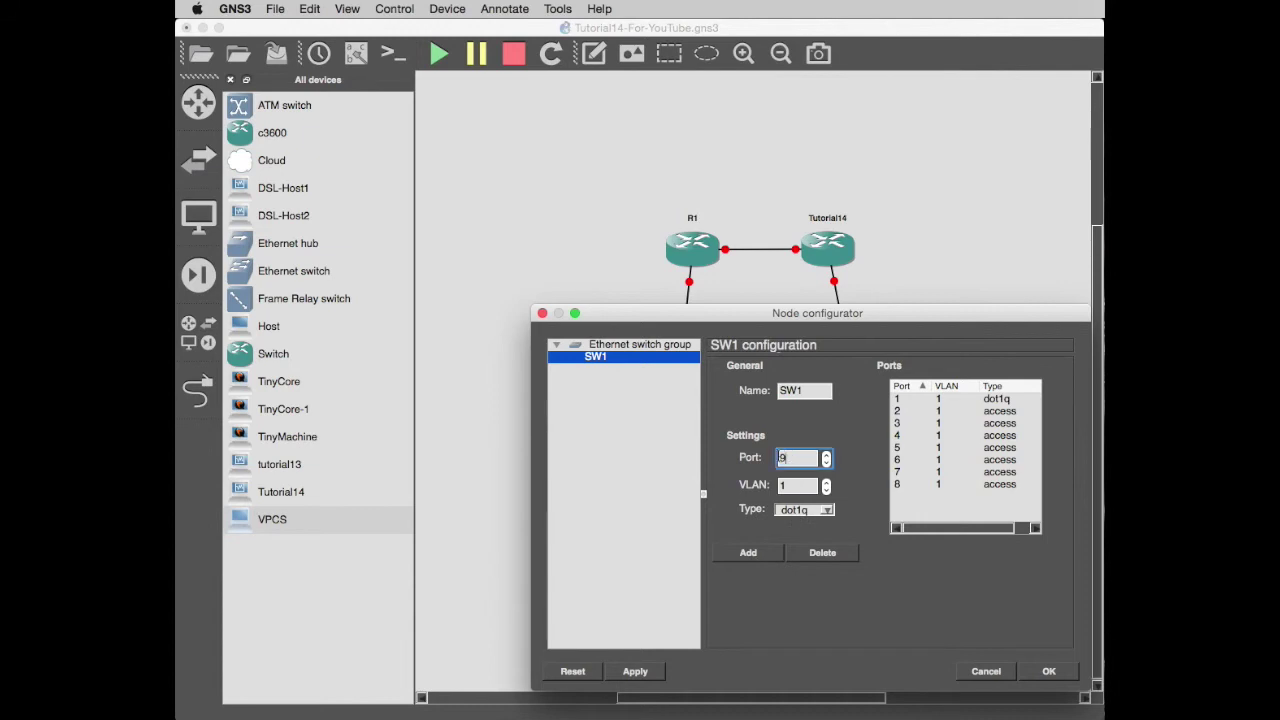
pyautogui.click(825, 482)
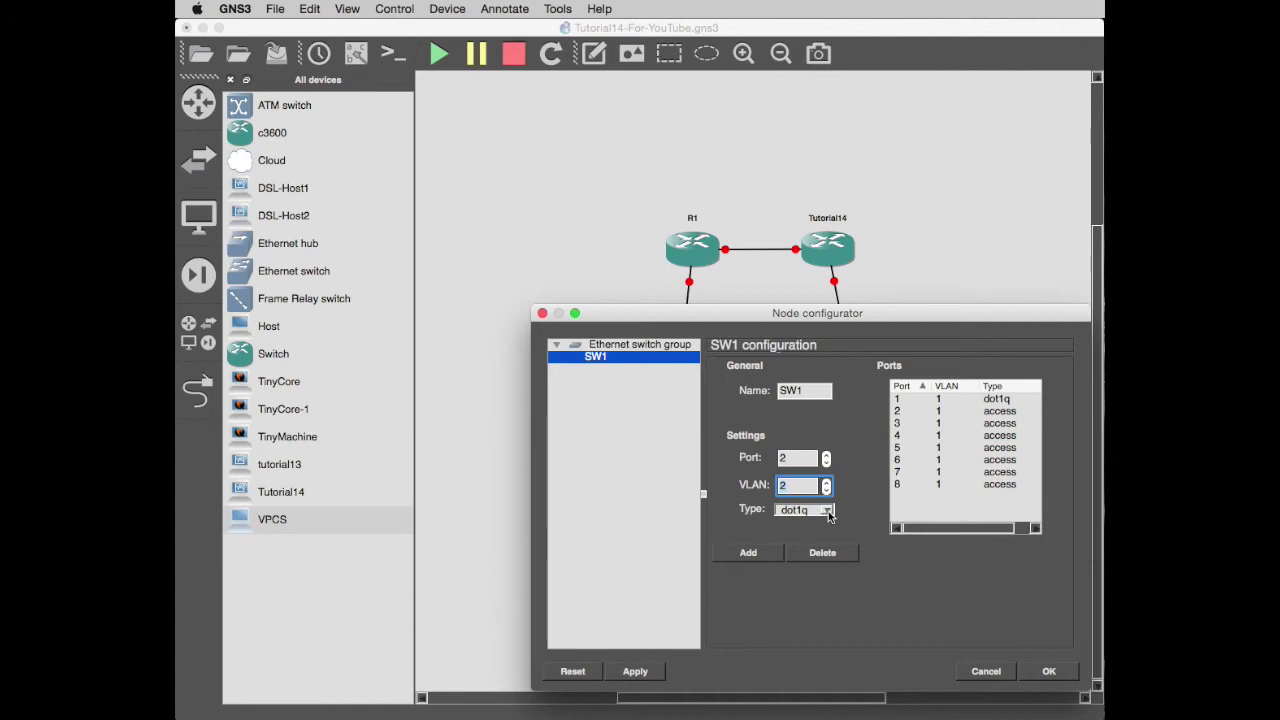
pyautogui.click(828, 511)
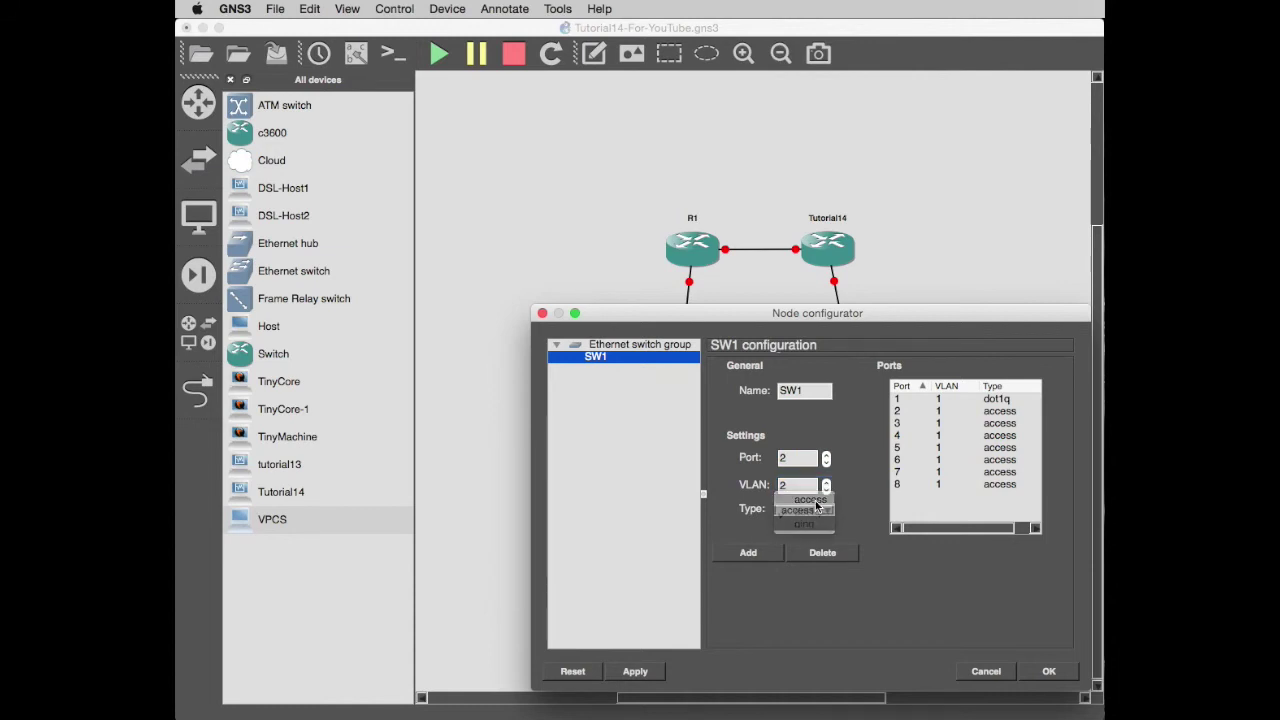
pyautogui.click(805, 524)
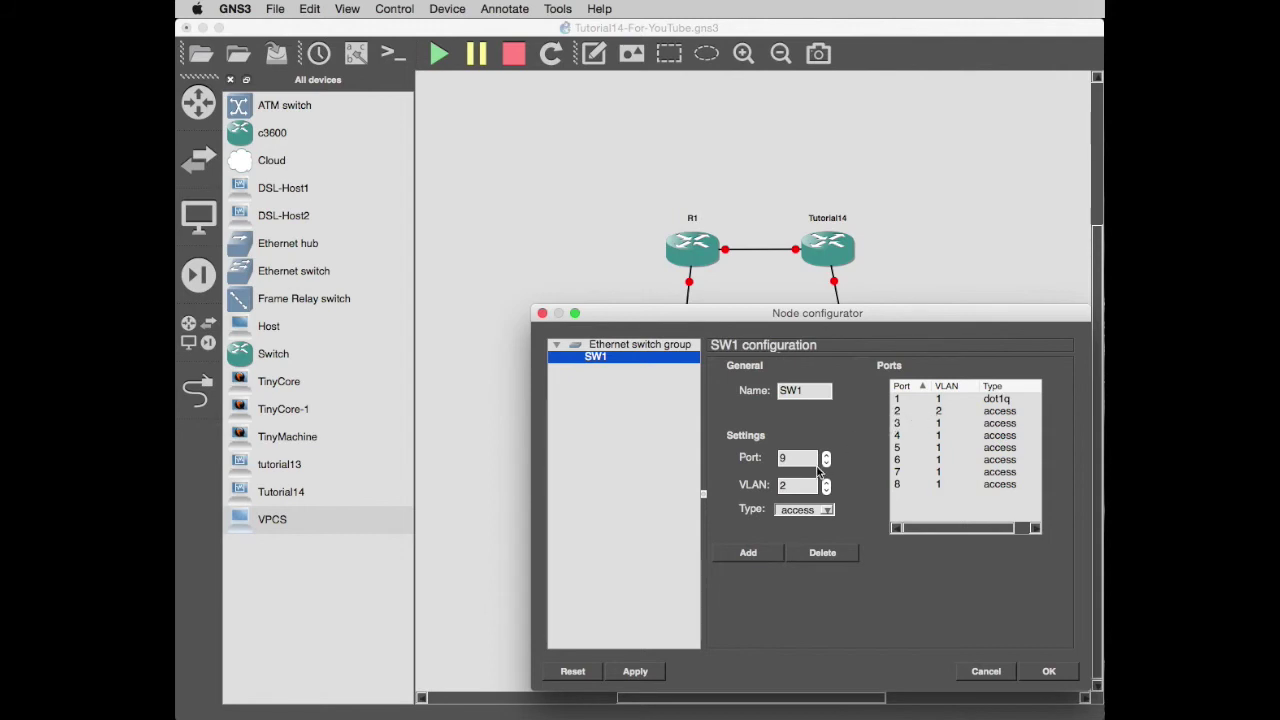
pyautogui.doubleClick(782, 457)
pyautogui.write('3')
pyautogui.click(826, 483)
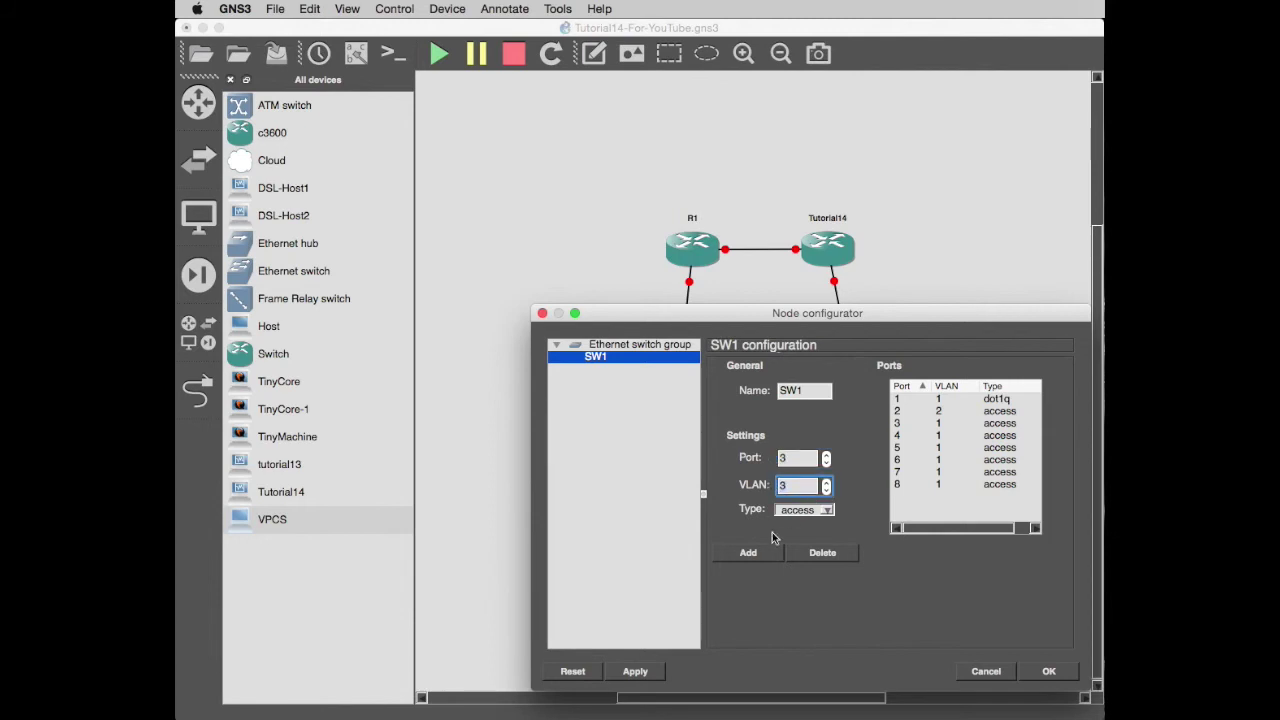
pyautogui.click(746, 556)
pyautogui.click(1045, 676)
# In SW2's configuration, add port 1 as a dot1q trunk.
pyautogui.click(847, 347)
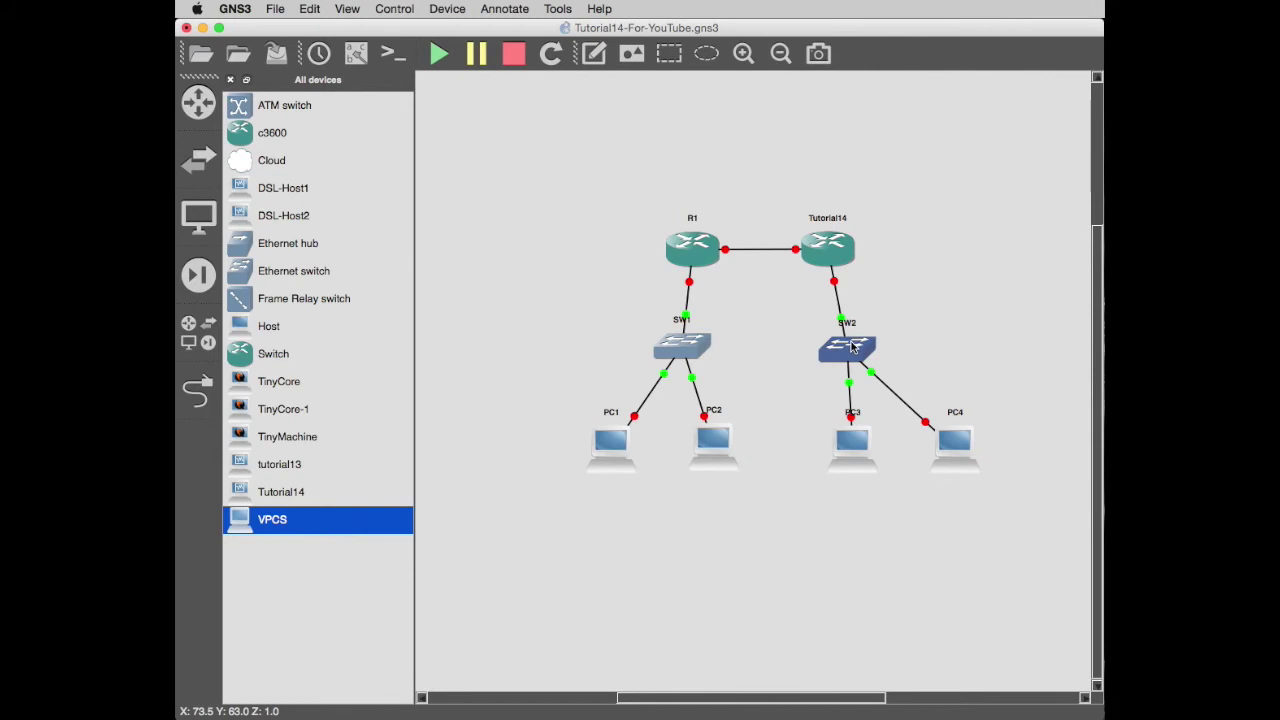
pyautogui.rightClick(851, 344)
pyautogui.click(912, 353)
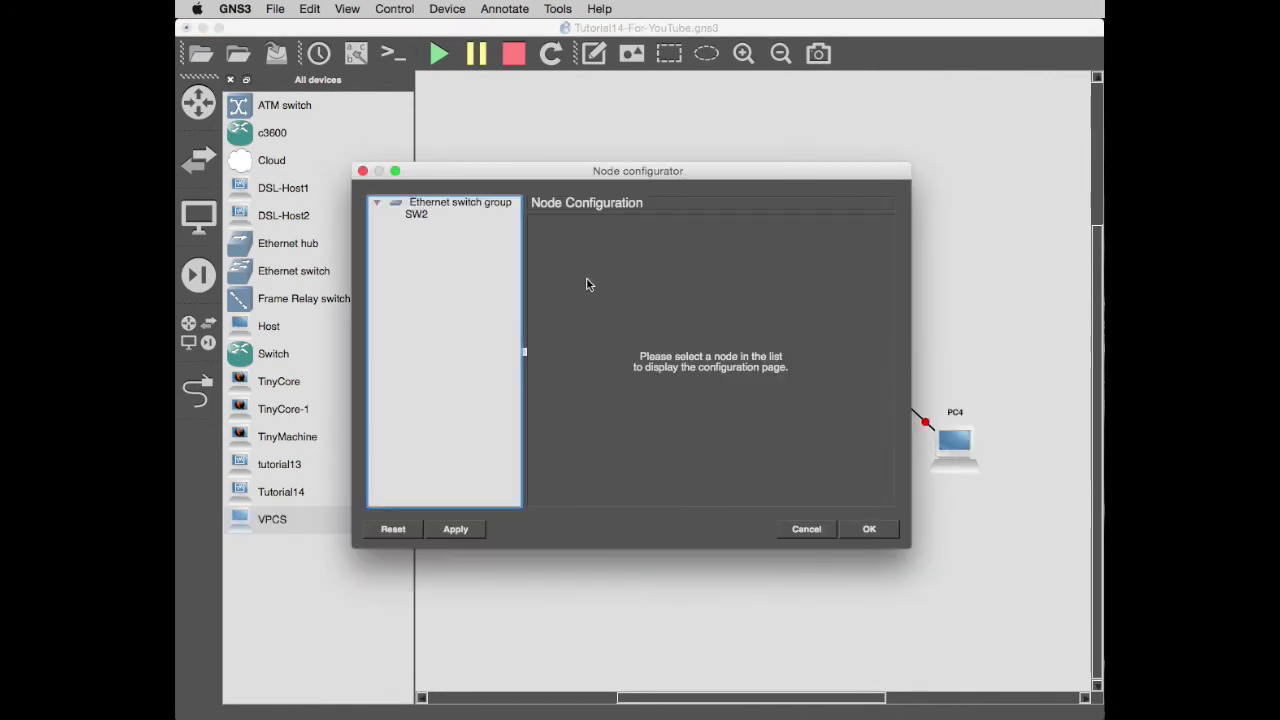
pyautogui.click(415, 216)
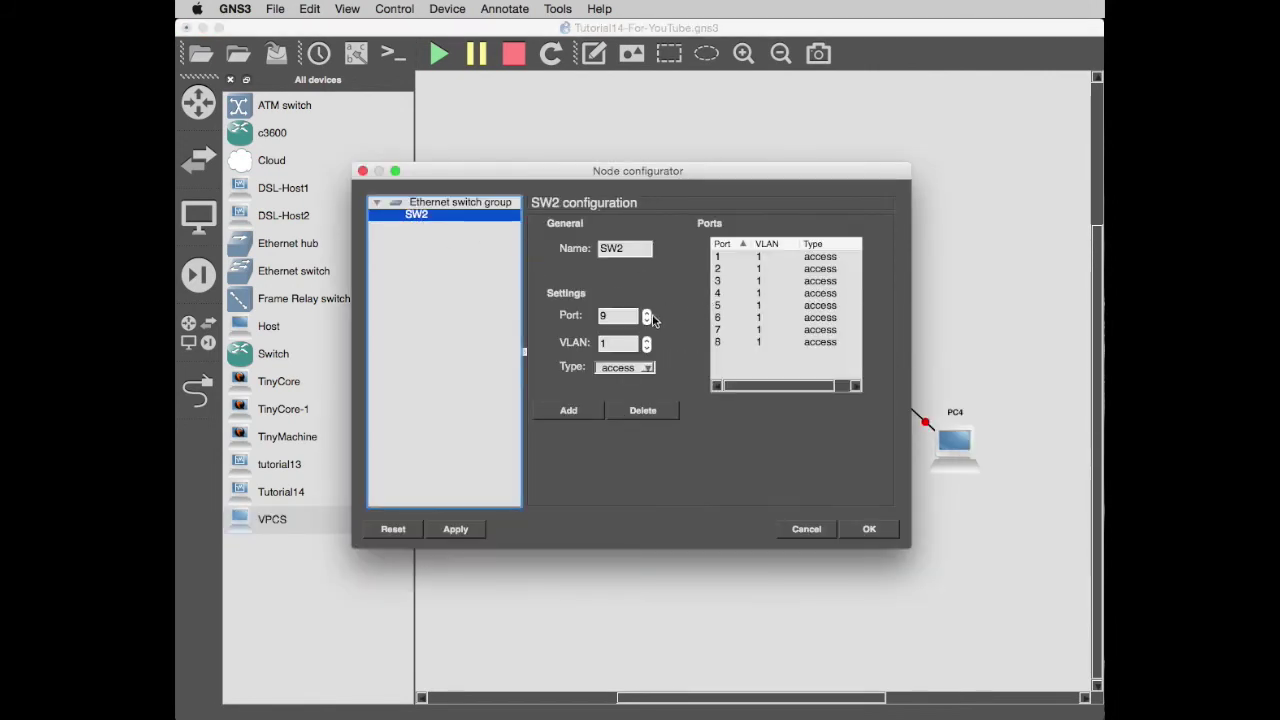
pyautogui.click(615, 316)
pyautogui.press('BackSpace')
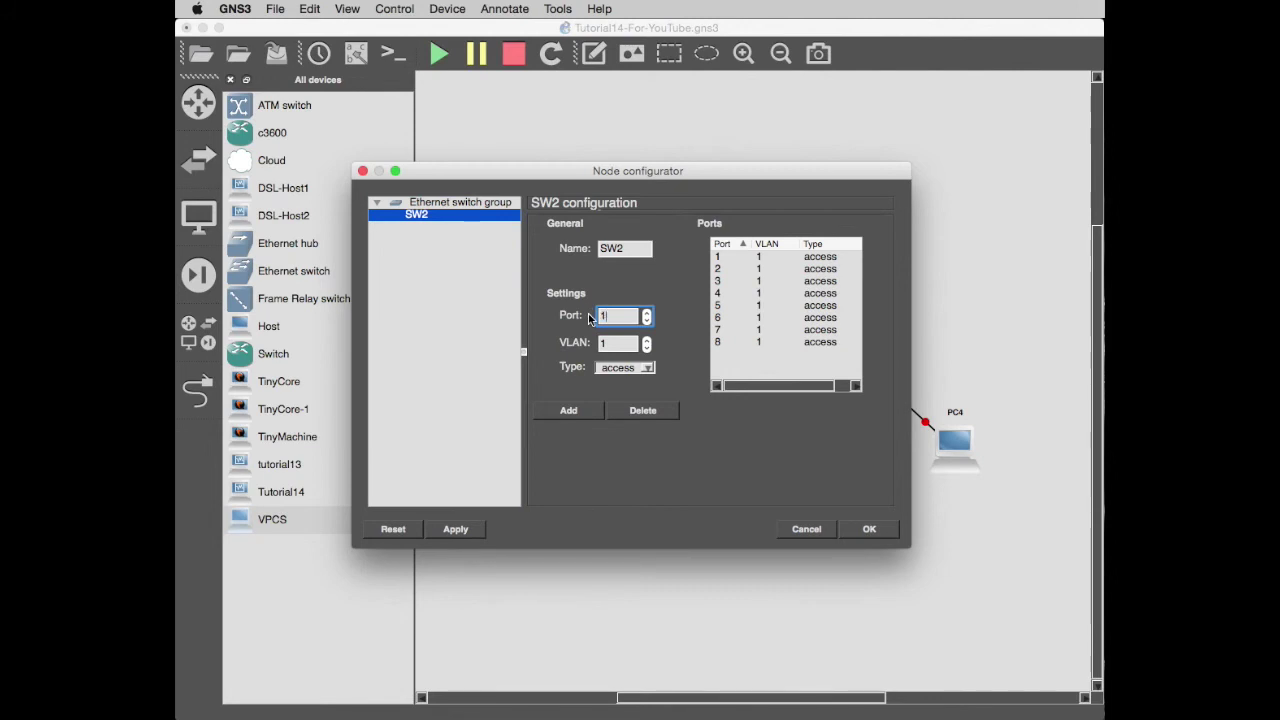
pyautogui.write('1')
pyautogui.click(650, 368)
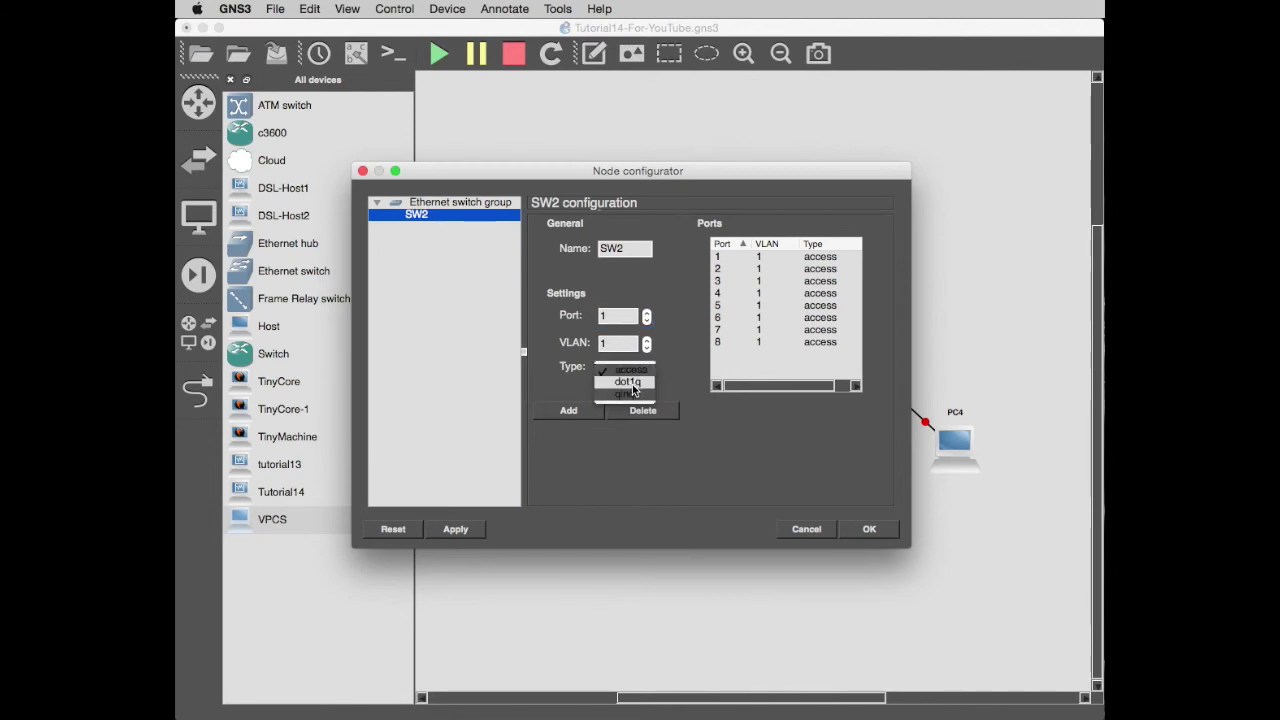
pyautogui.click(628, 381)
pyautogui.click(572, 412)
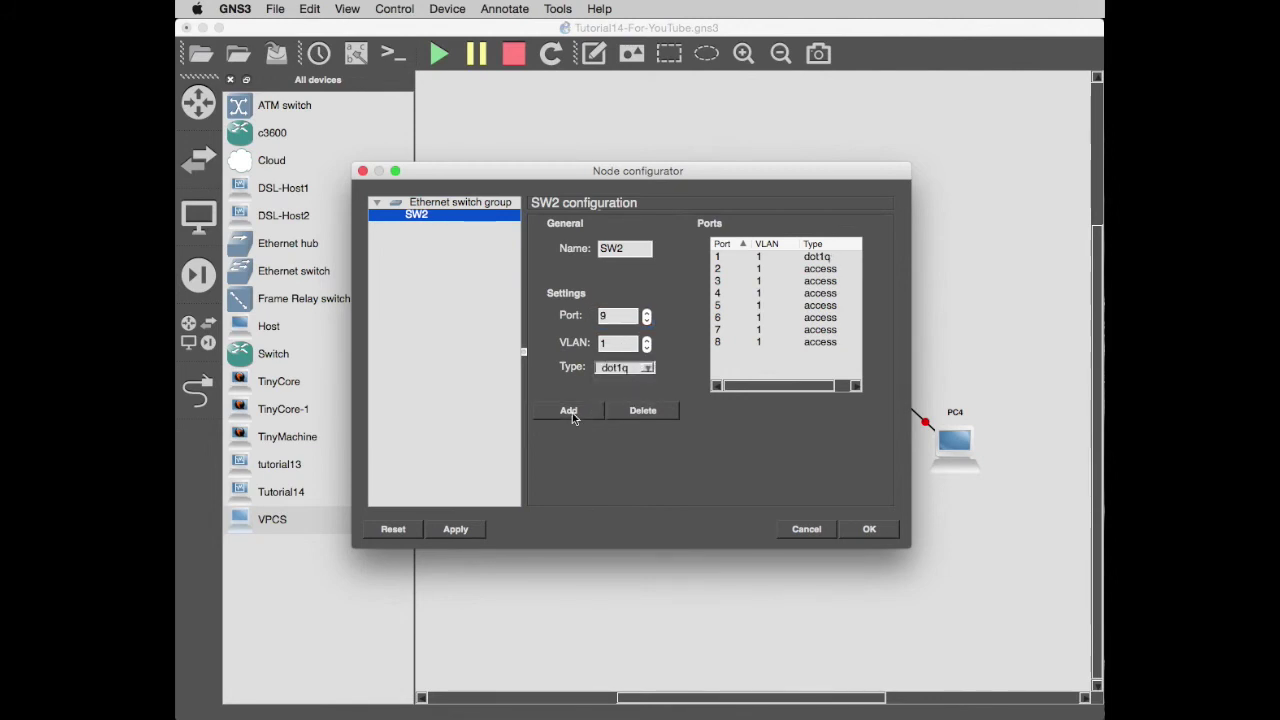
# Add SW2 port 2 as access VLAN 2 and port 3 in VLAN 3, then confirm.
pyautogui.click(618, 314)
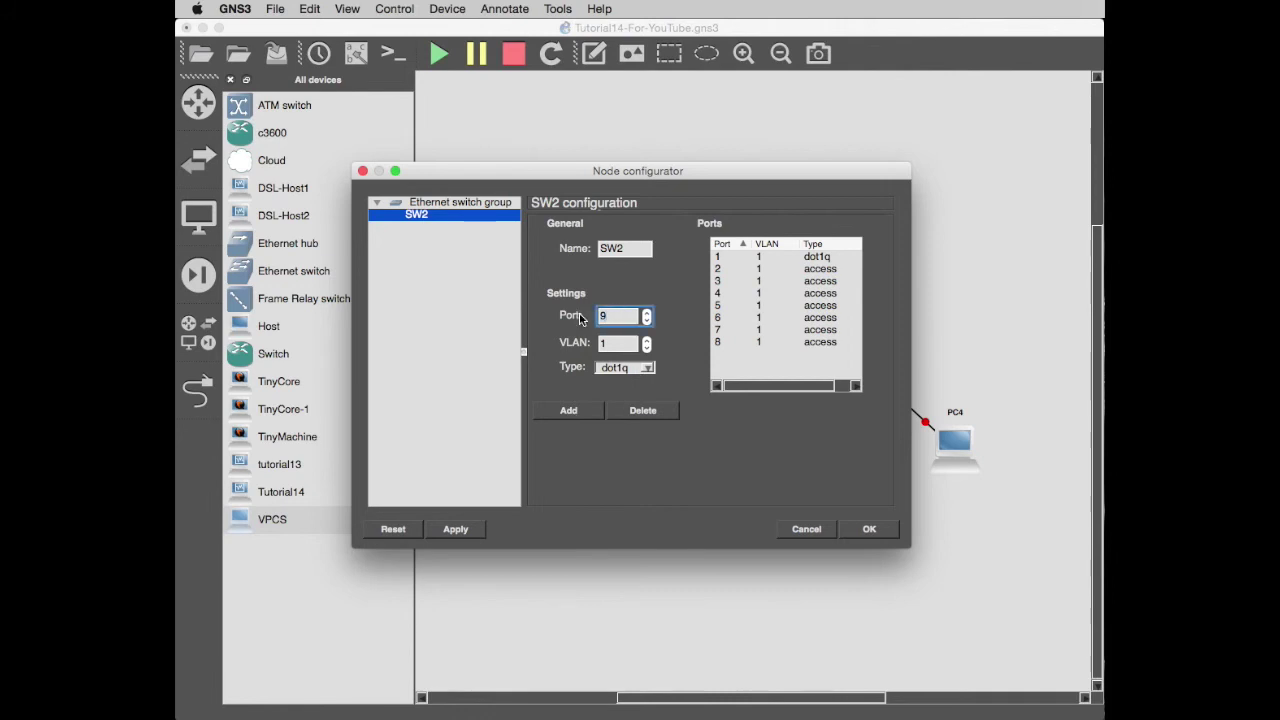
pyautogui.press('Tab')
pyautogui.write('2')
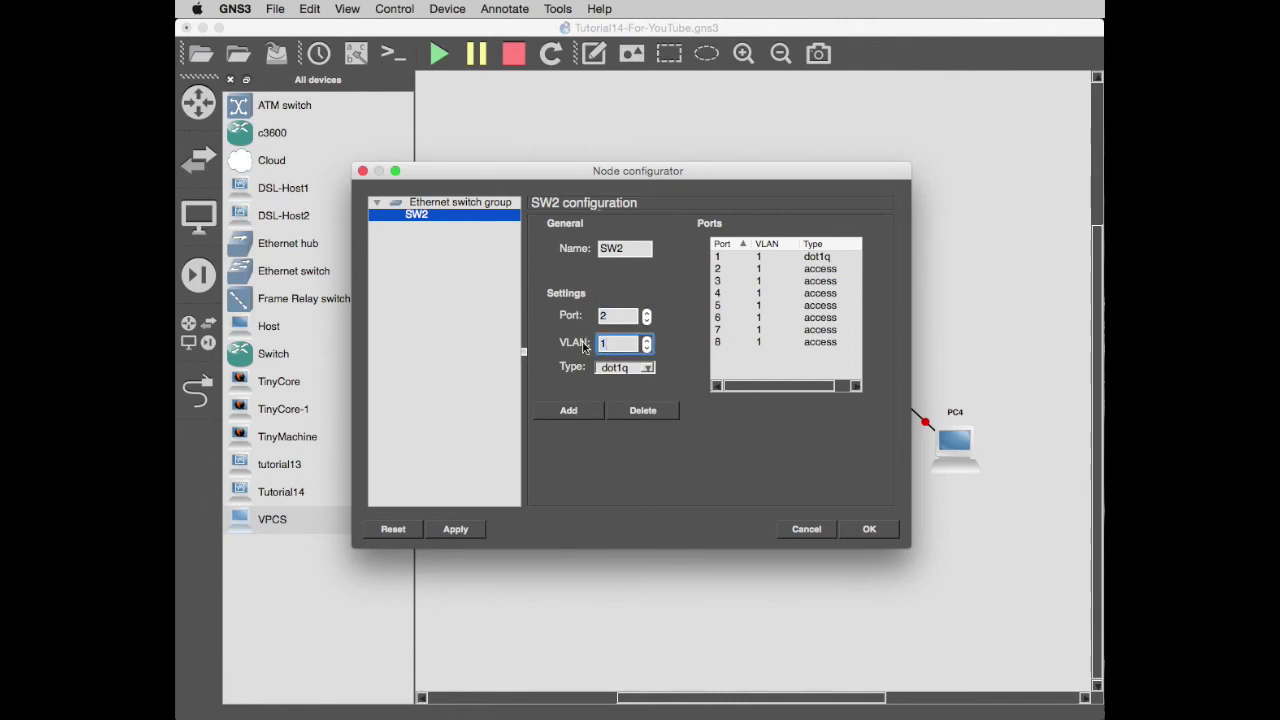
pyautogui.click(648, 369)
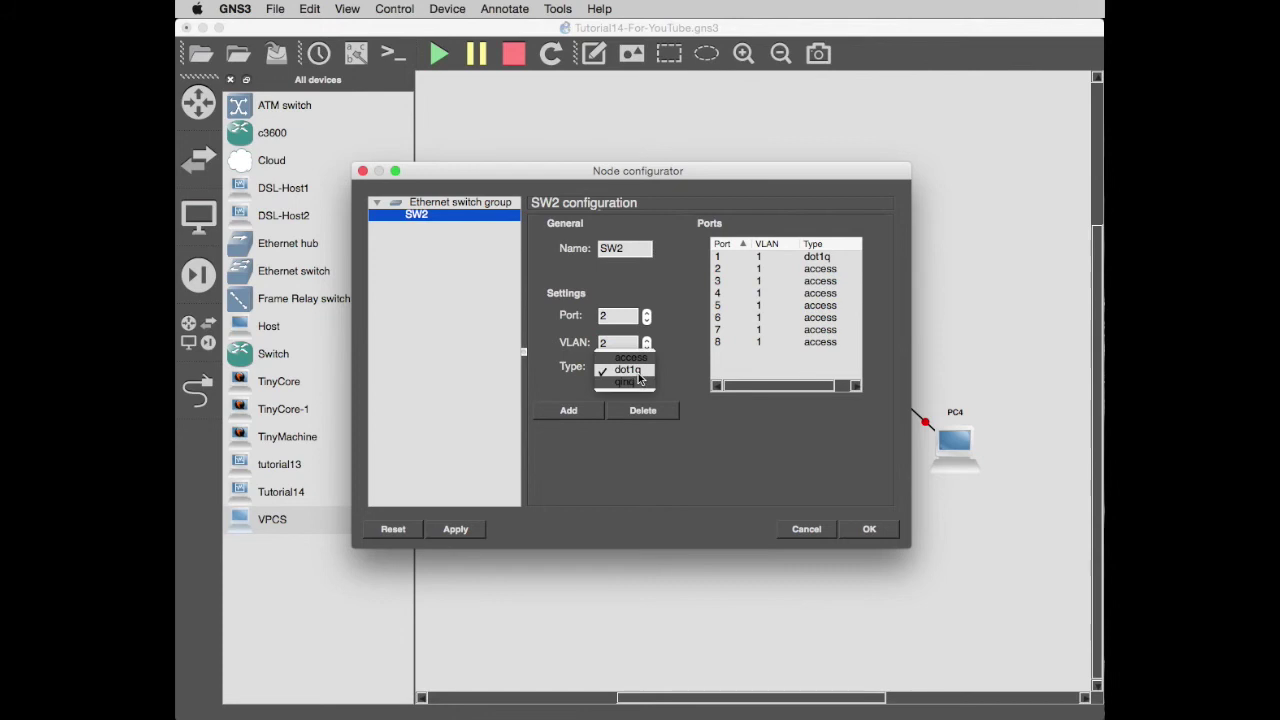
pyautogui.click(630, 357)
pyautogui.click(568, 410)
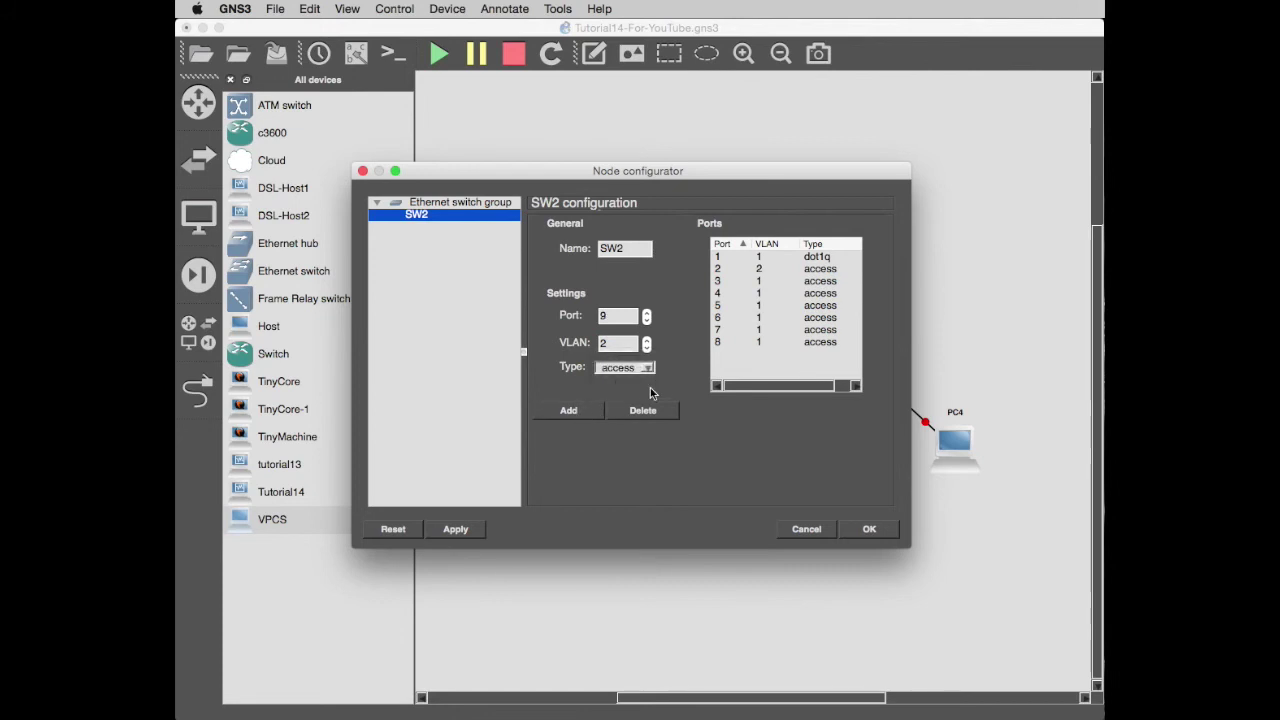
pyautogui.click(618, 315)
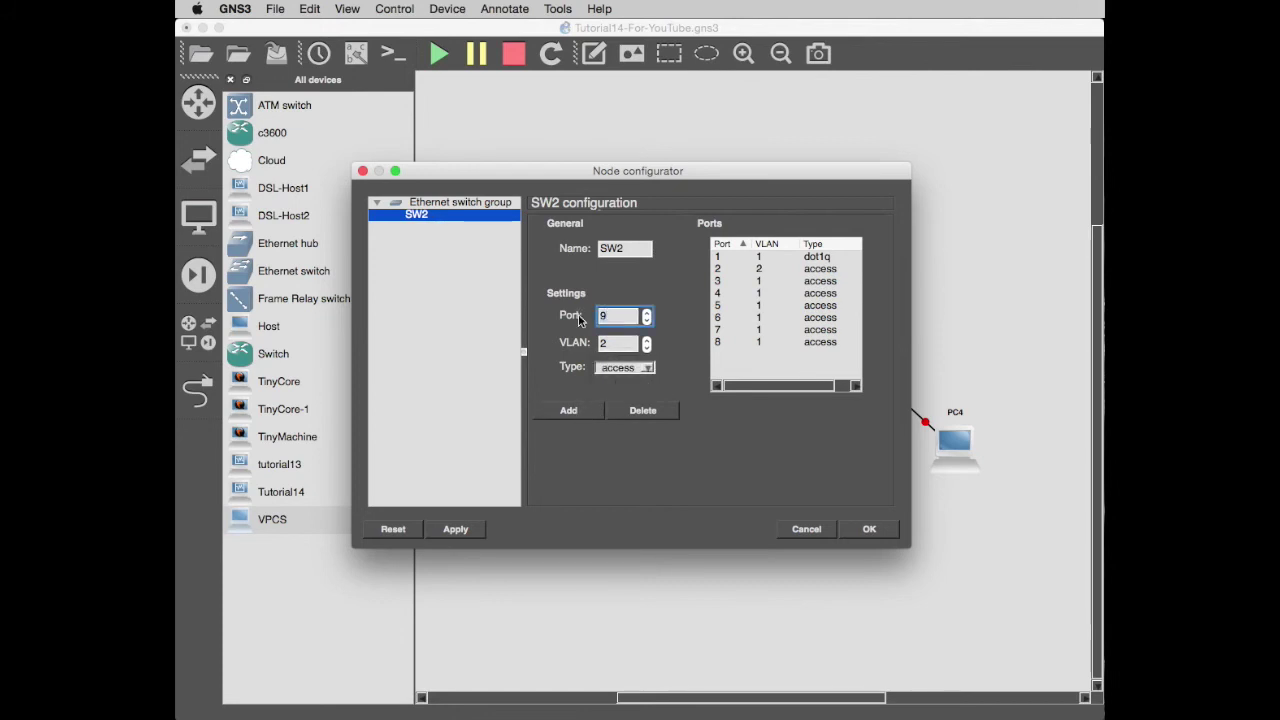
pyautogui.press('BackSpace')
pyautogui.write('3')
pyautogui.press('Tab')
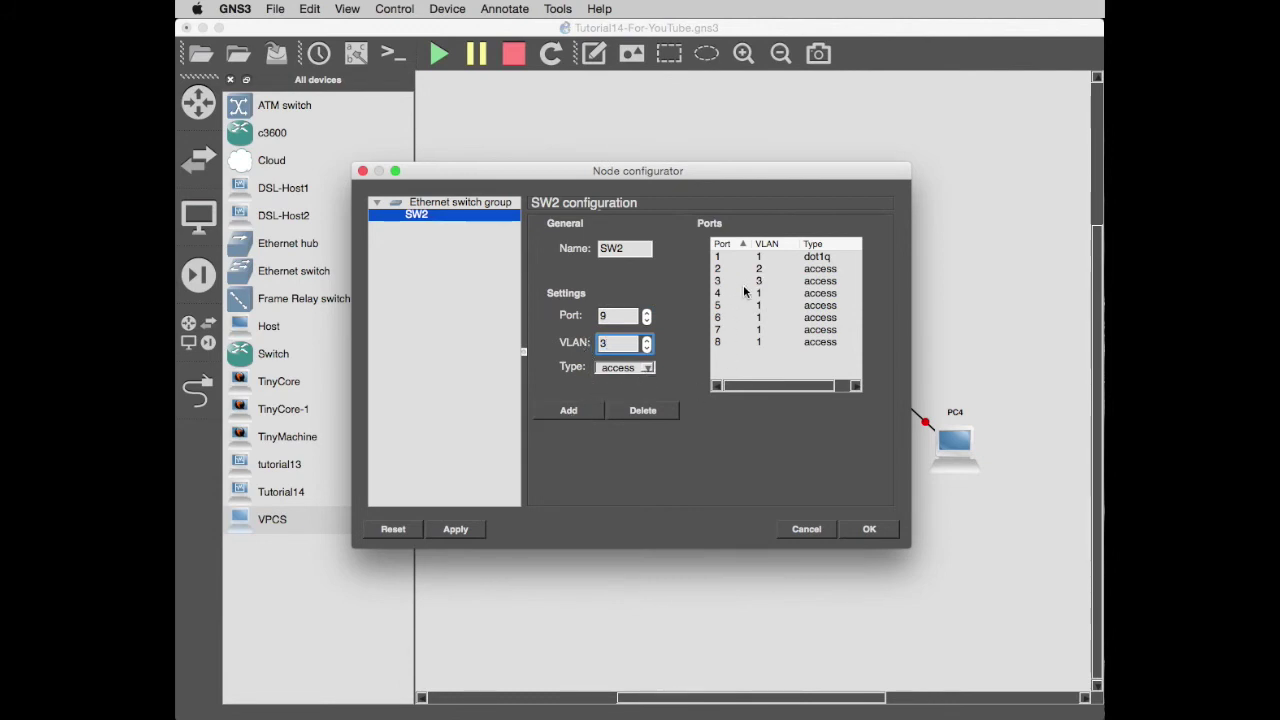
pyautogui.click(886, 527)
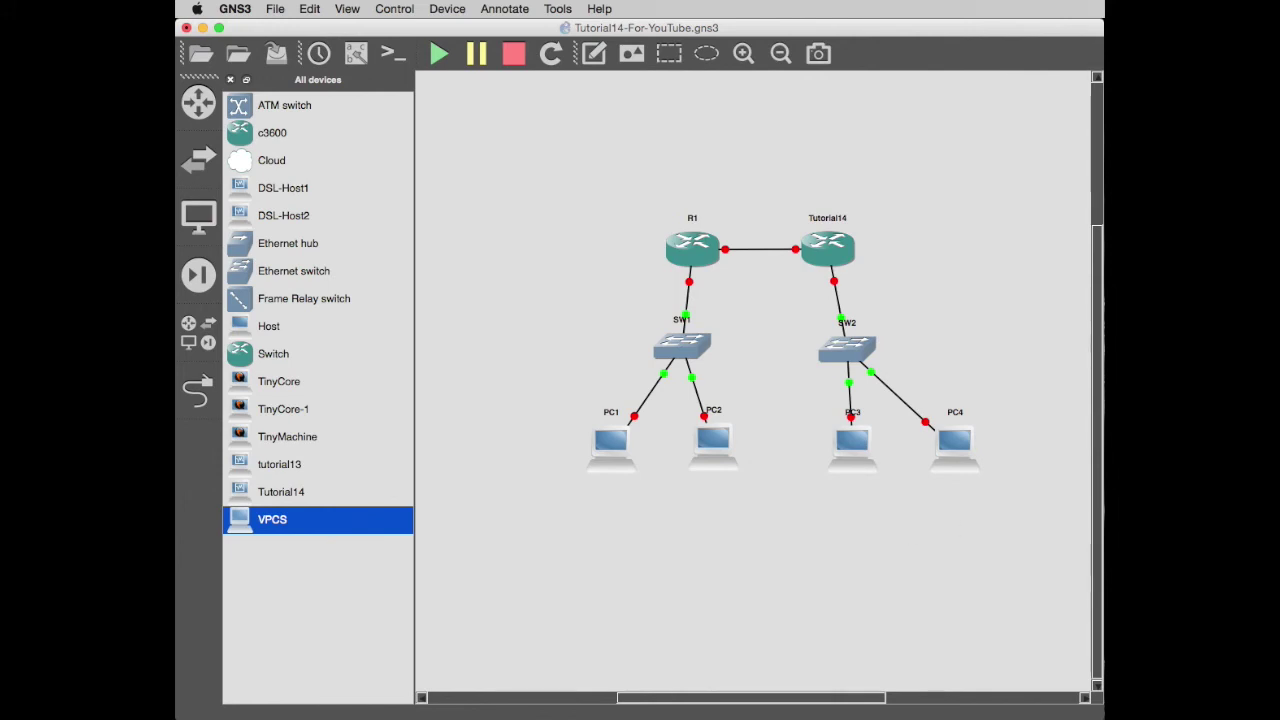
# Start router R1 and open a console session to it.
pyautogui.rightClick(695, 258)
pyautogui.click(738, 410)
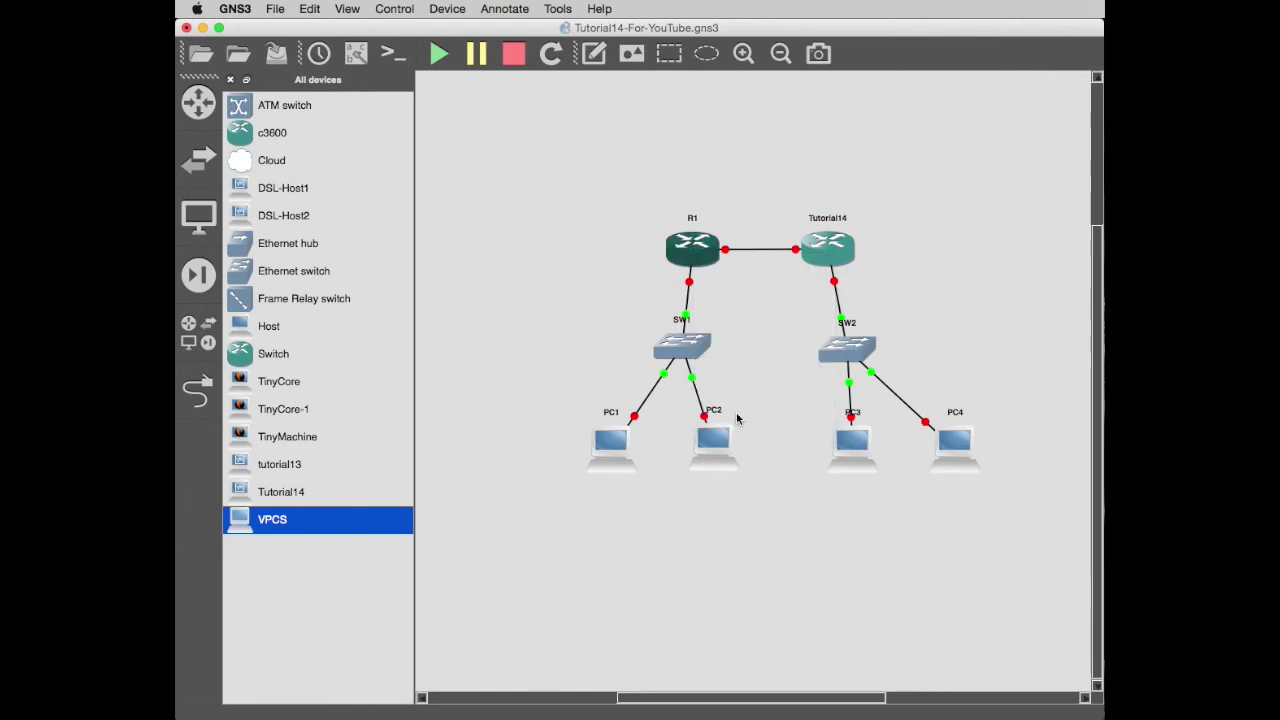
pyautogui.rightClick(696, 264)
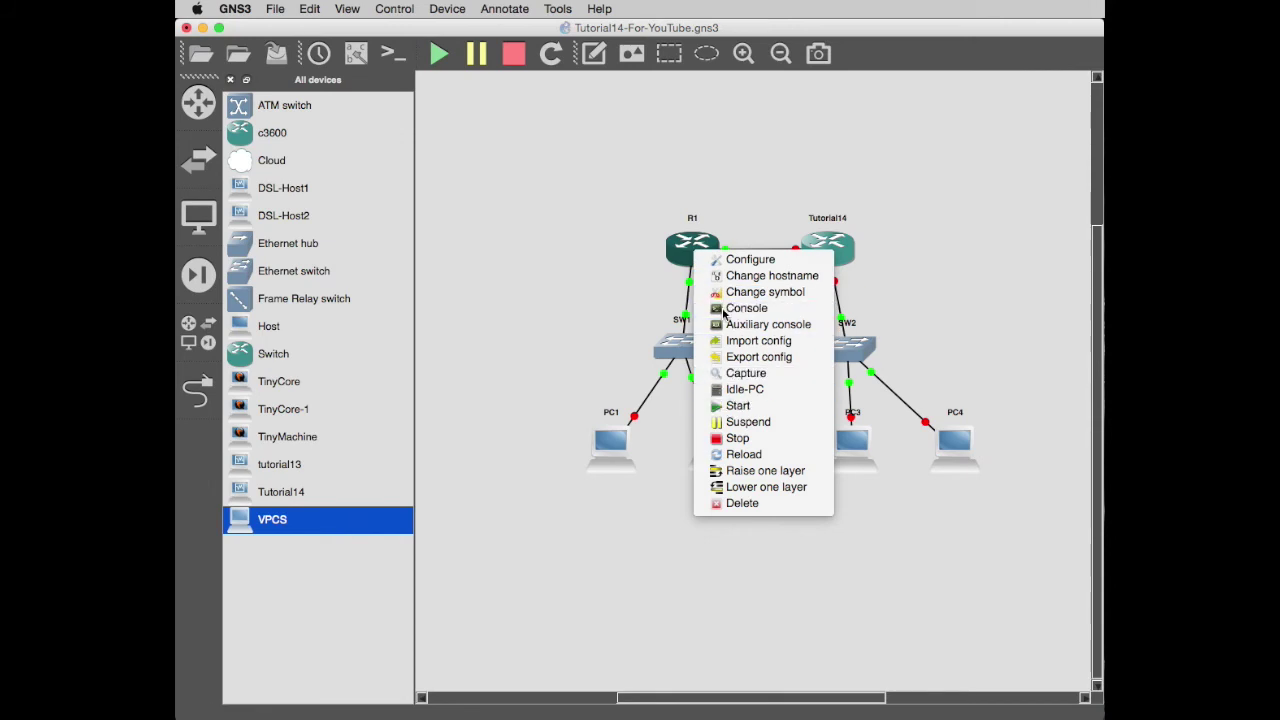
pyautogui.click(724, 312)
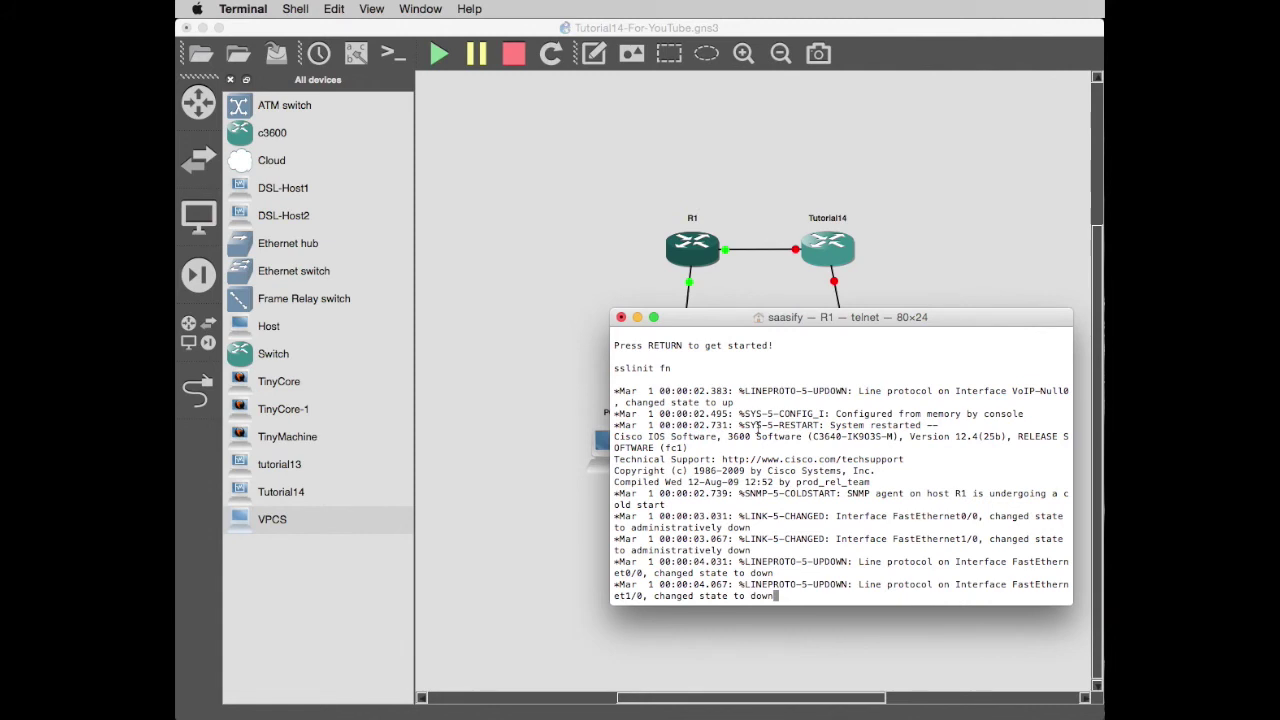
# Run show ip int brief on R1's console and widen the Terminal window.
pyautogui.press('Return')
pyautogui.press('Return')
pyautogui.press('Return')
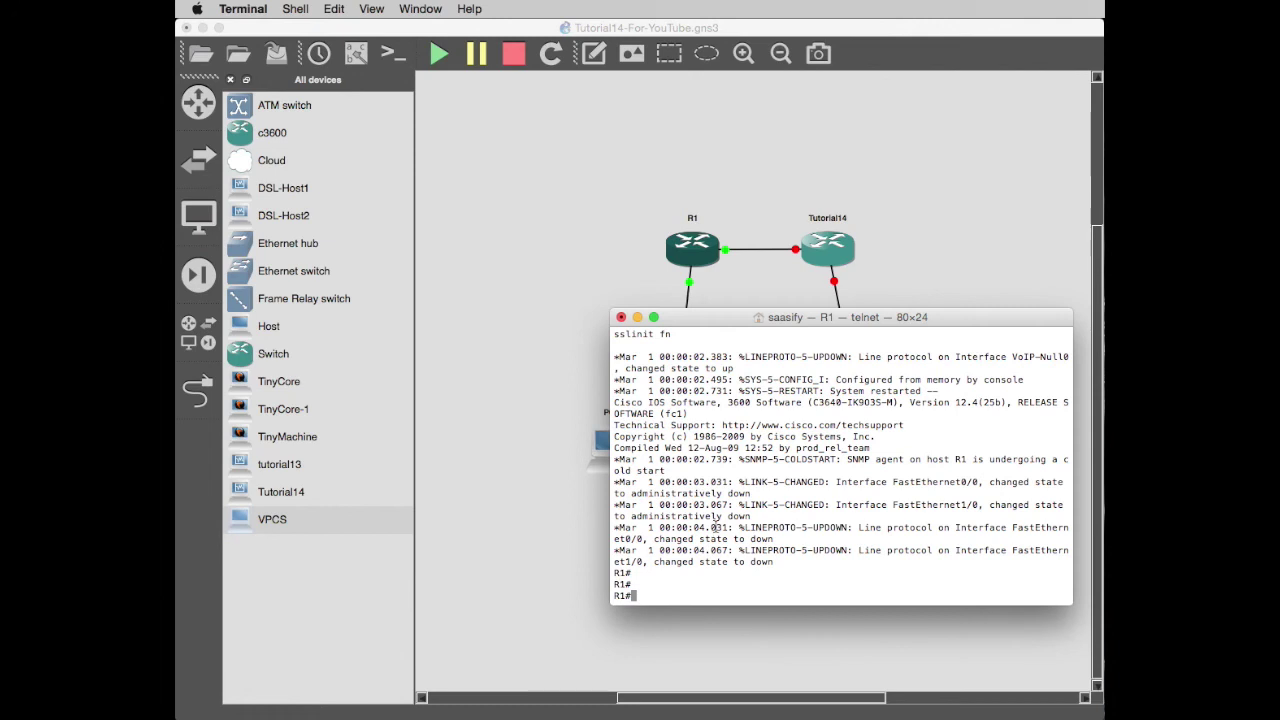
pyautogui.write('show ip int brief')
pyautogui.press('Return')
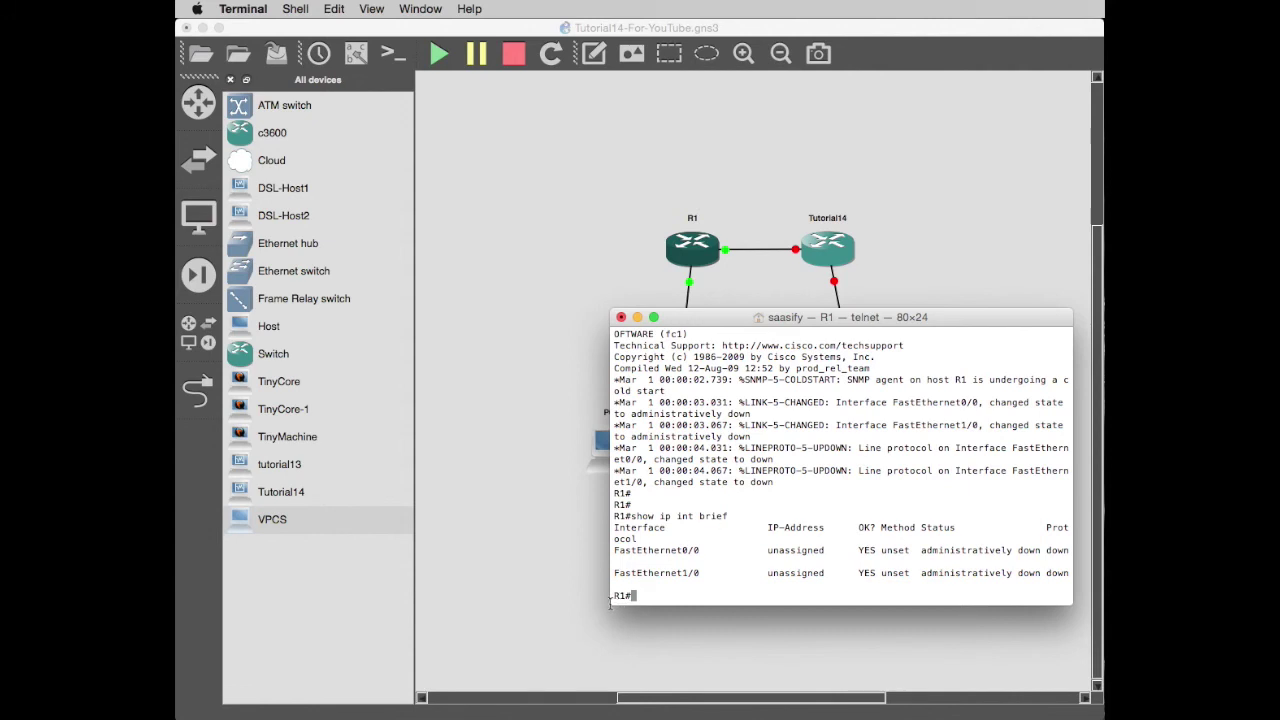
pyautogui.moveTo(610, 600); pyautogui.dragTo(492, 602)
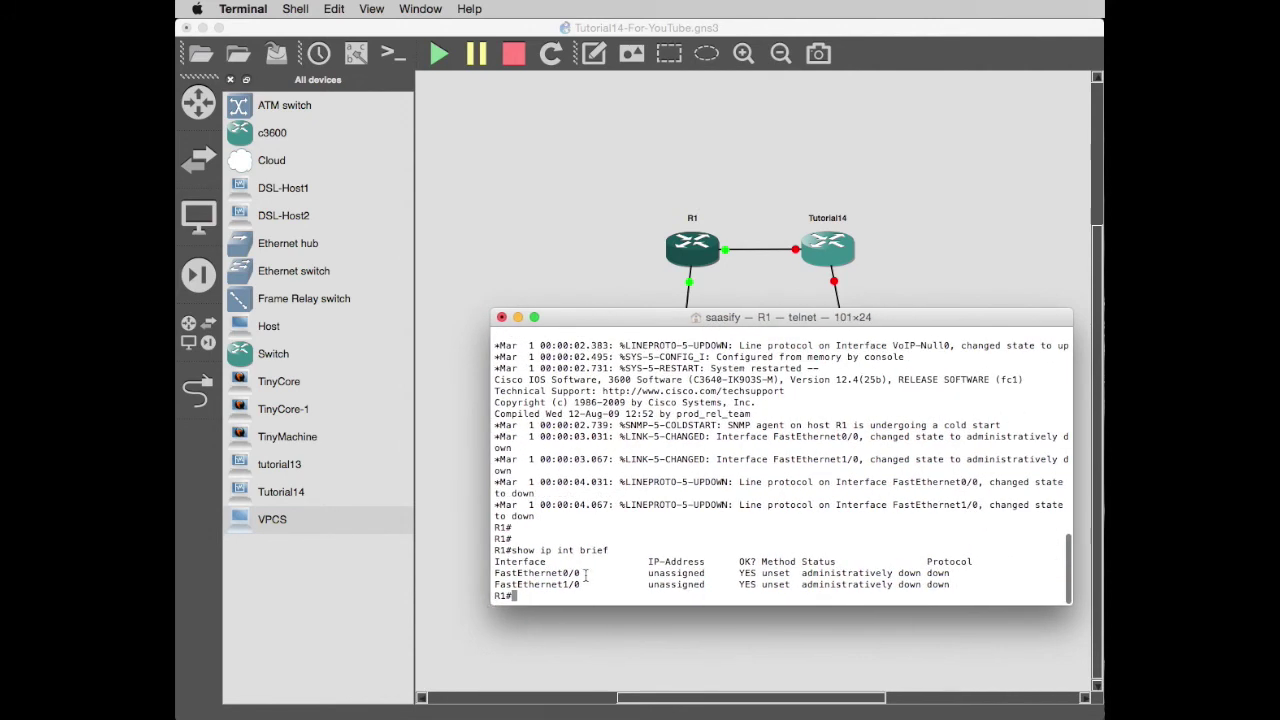